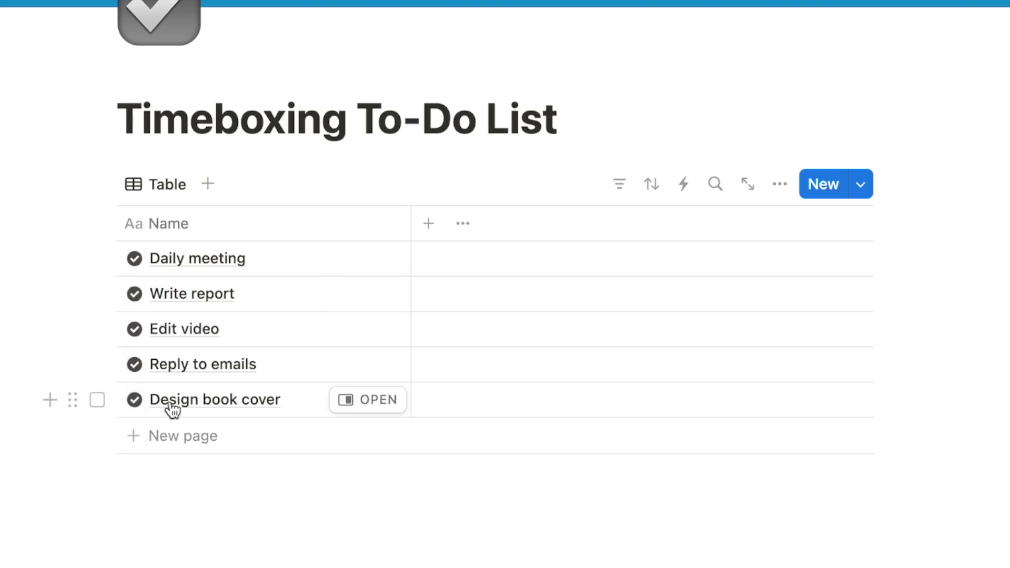
# Create a new Timeboxing page template whose page icon is the checkmark circle
pyautogui.click(862, 188)
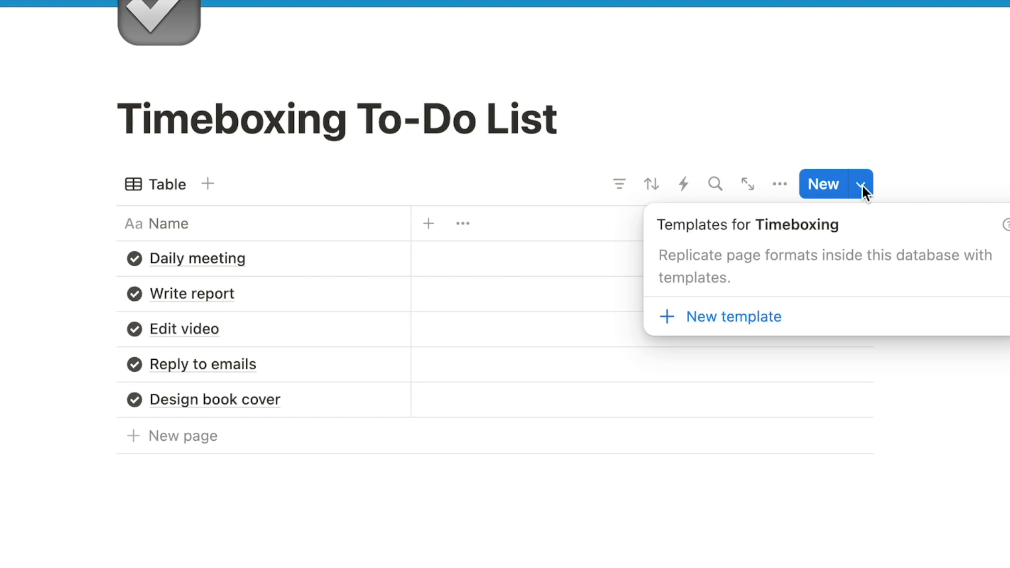
pyautogui.click(694, 321)
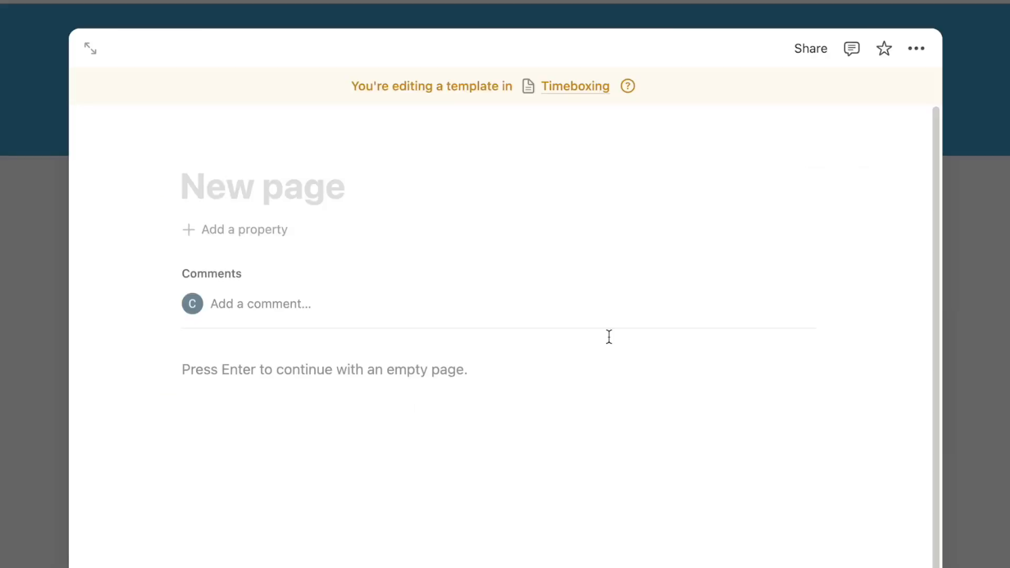
pyautogui.click(218, 152)
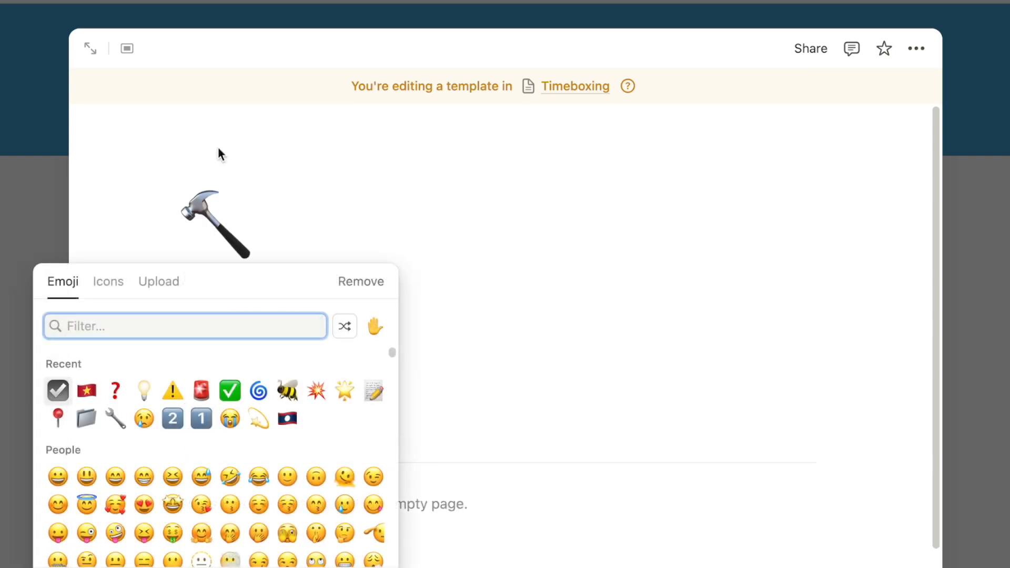
pyautogui.click(105, 286)
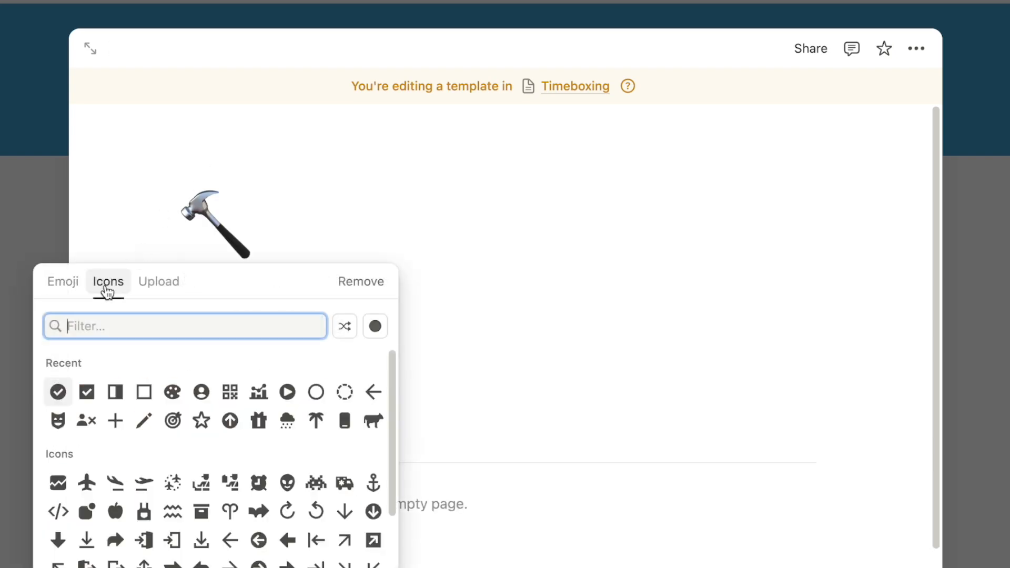
pyautogui.click(58, 393)
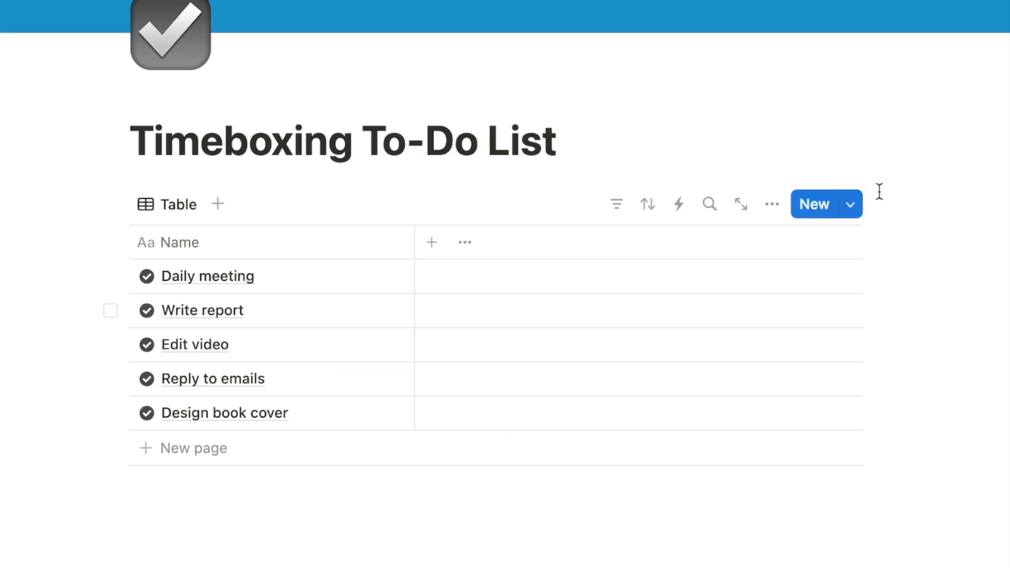
# Set the checkmark template as the default for all Timeboxing views
pyautogui.click(851, 206)
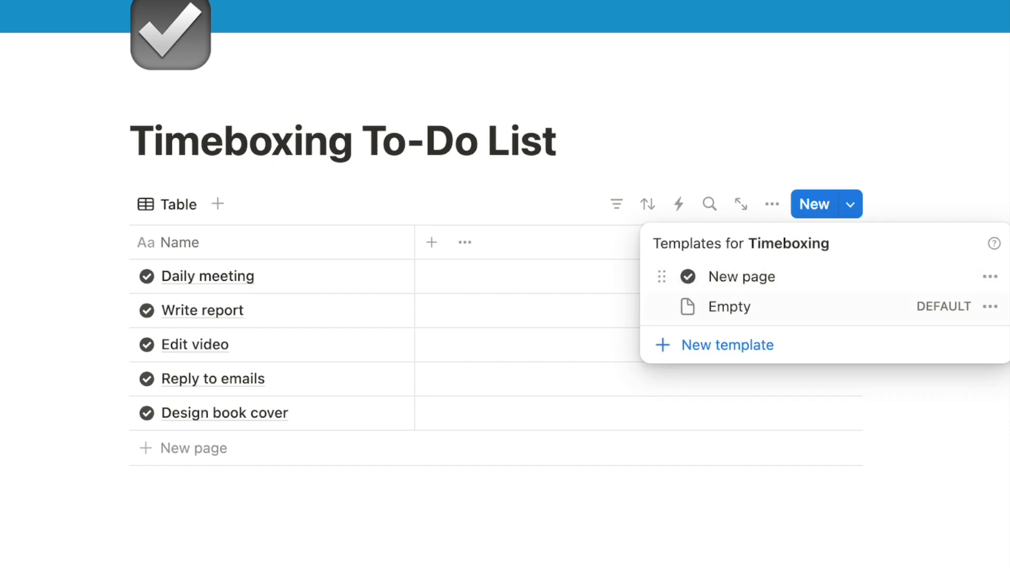
pyautogui.click(992, 286)
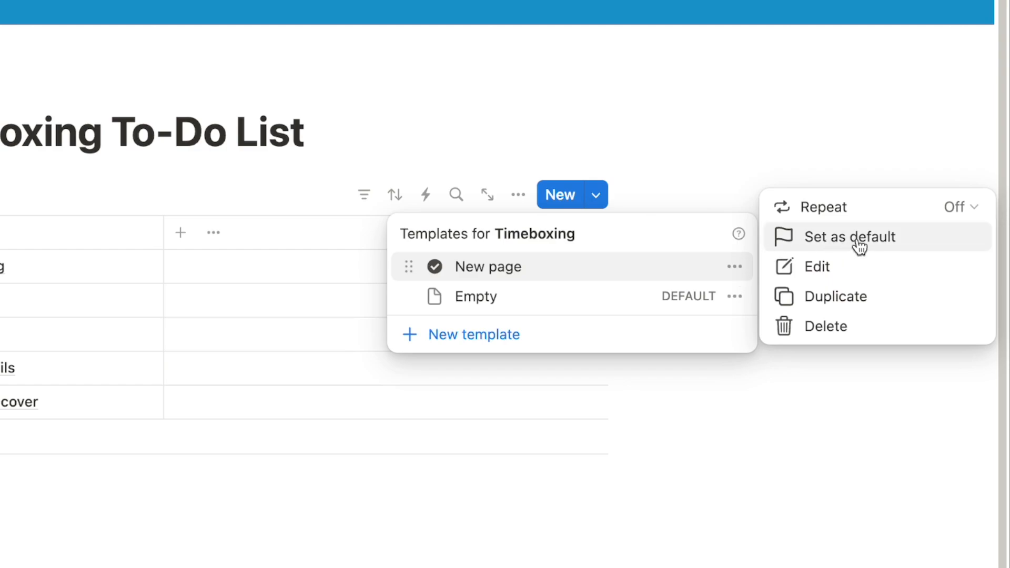
pyautogui.click(859, 242)
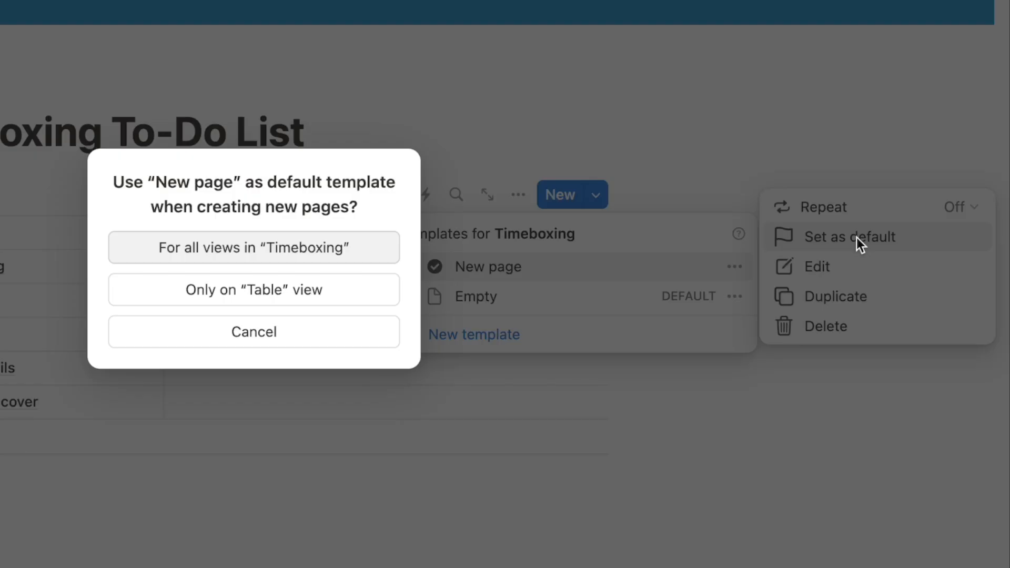
pyautogui.click(314, 247)
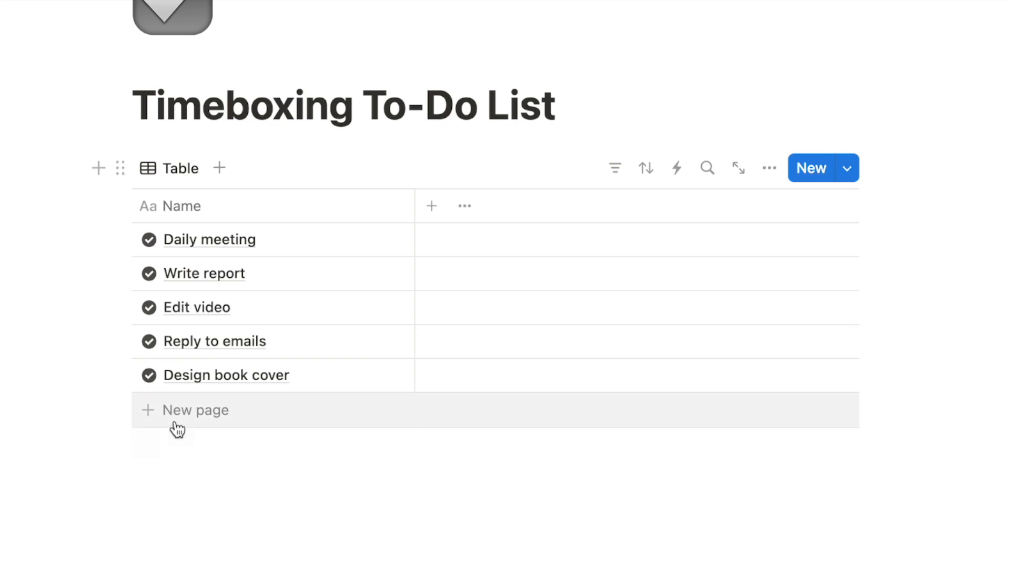
# Add a new call task as a sixth row in the table
pyautogui.click(182, 425)
pyautogui.write('Call Ann')
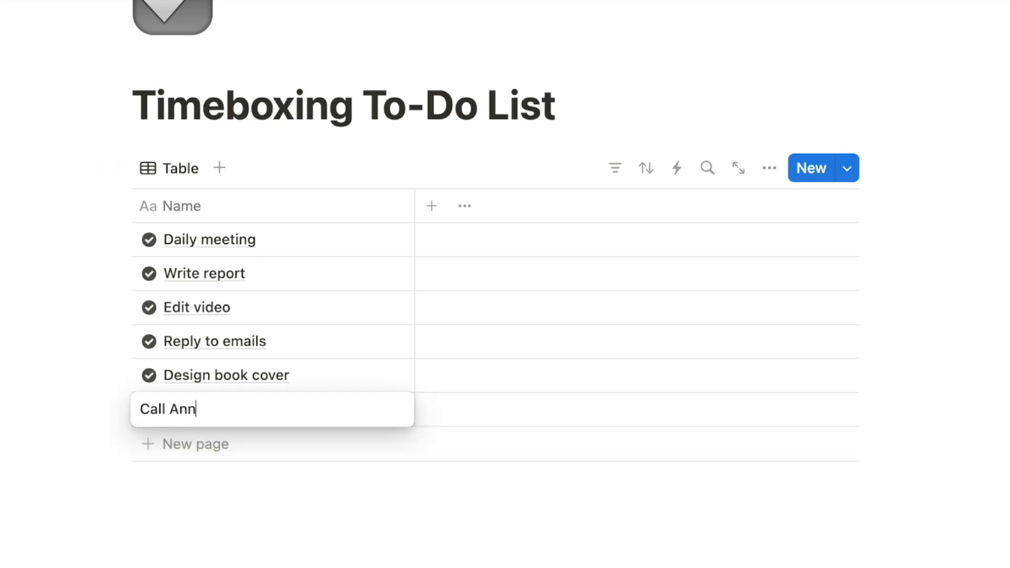
pyautogui.press('Return')
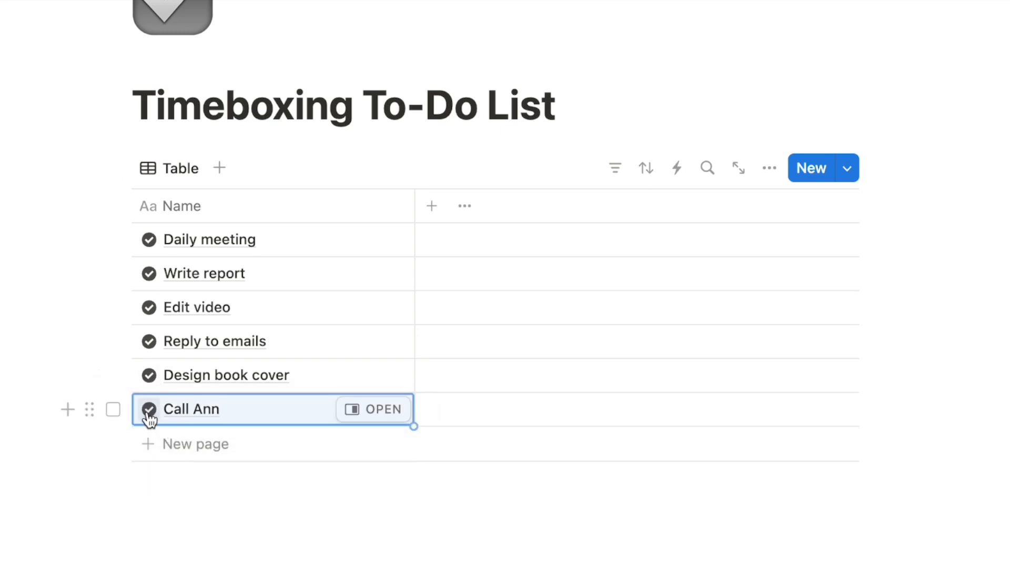
pyautogui.click(855, 506)
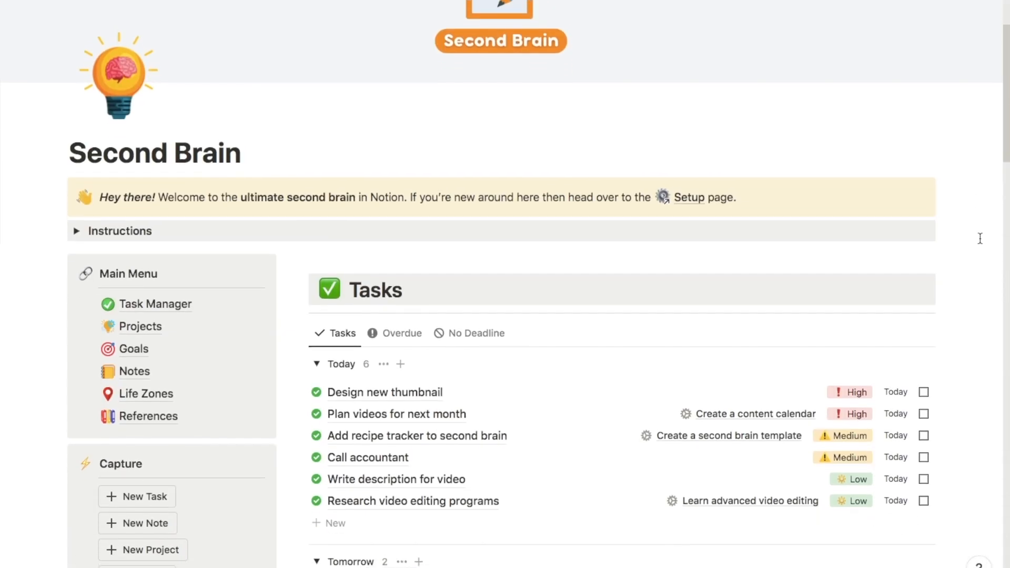
pyautogui.scroll(-5, 980, 238)
pyautogui.scroll(-6, 980, 238)
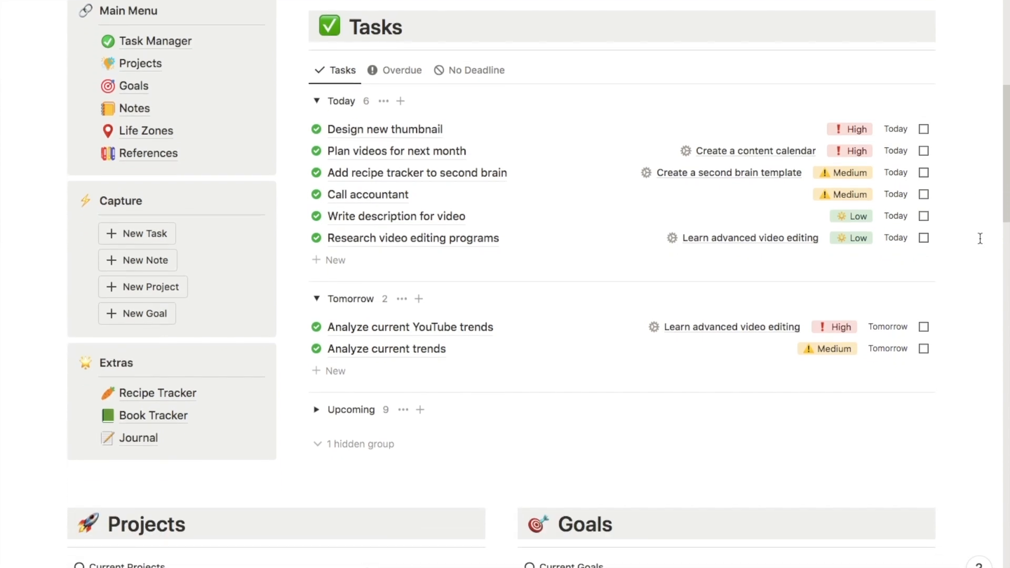
pyautogui.scroll(-7, 980, 238)
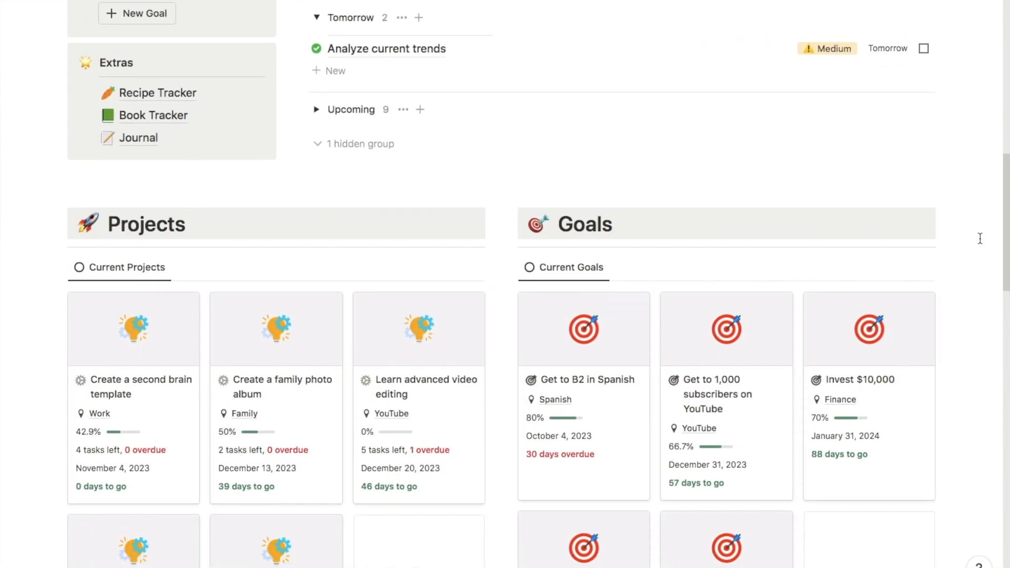
pyautogui.scroll(-7, 980, 239)
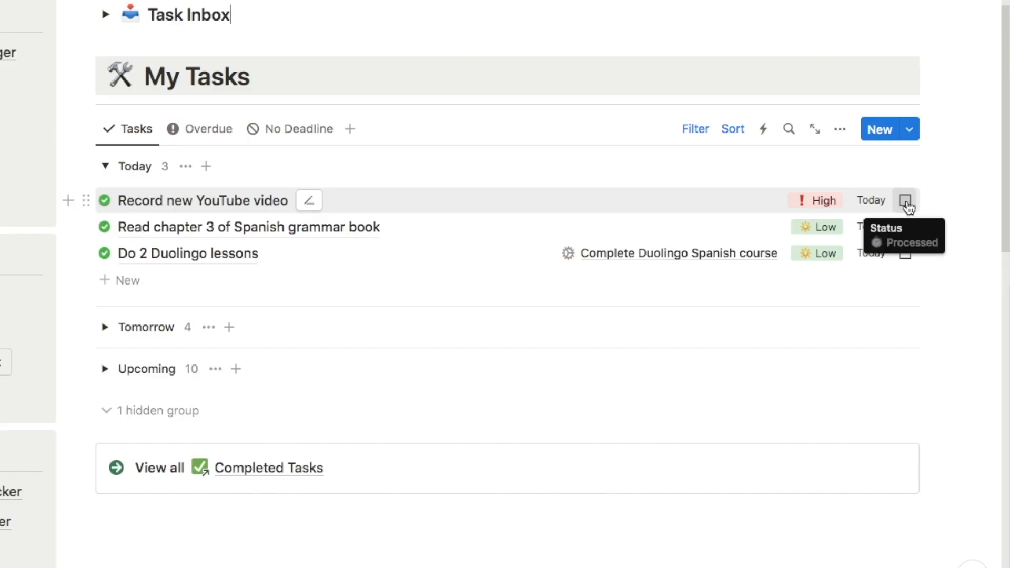
pyautogui.click(901, 201)
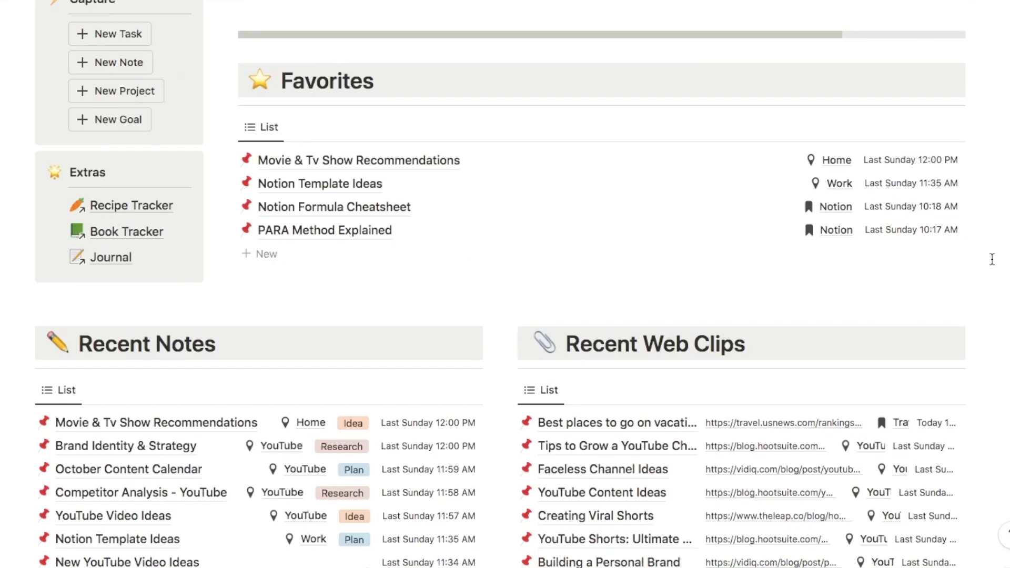
pyautogui.scroll(-2, 992, 259)
pyautogui.scroll(-3, 992, 259)
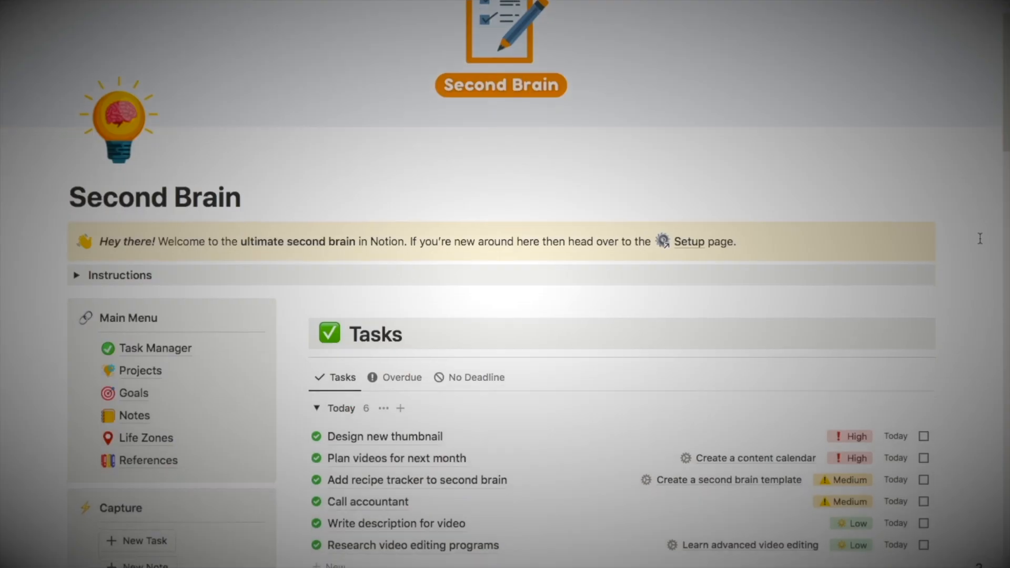
pyautogui.scroll(-5, 980, 238)
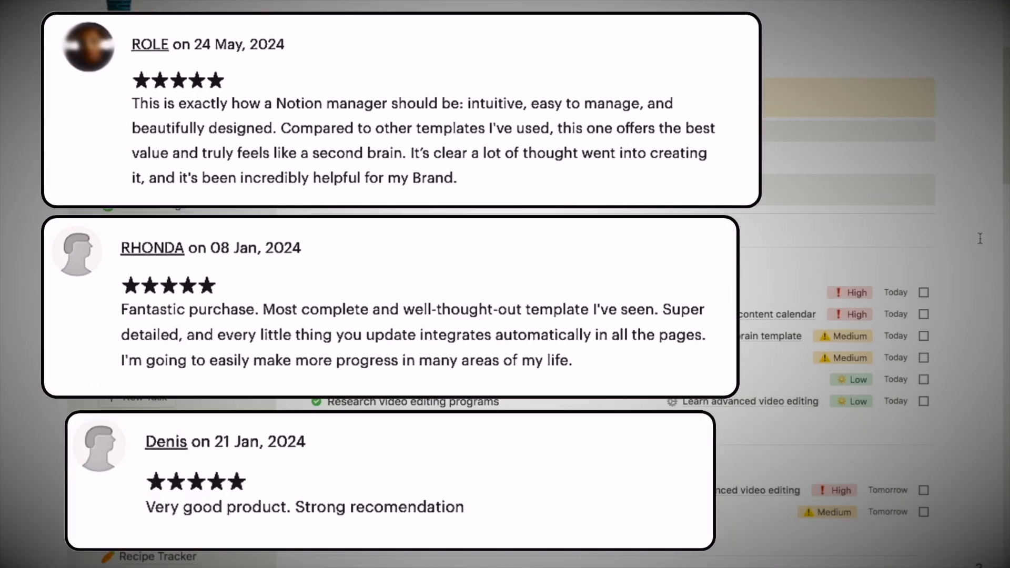
pyautogui.scroll(-5, 980, 239)
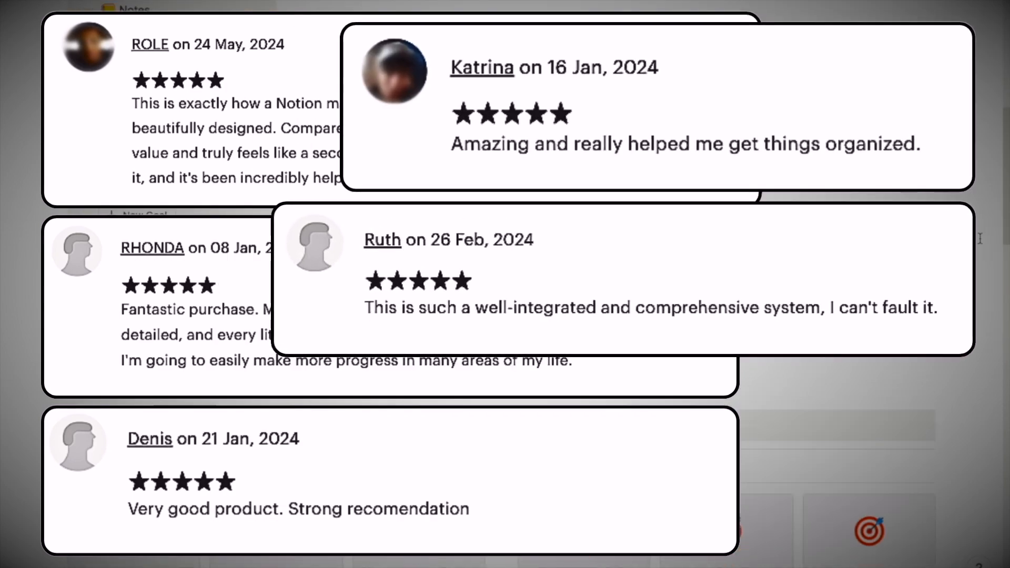
pyautogui.scroll(-3, 980, 238)
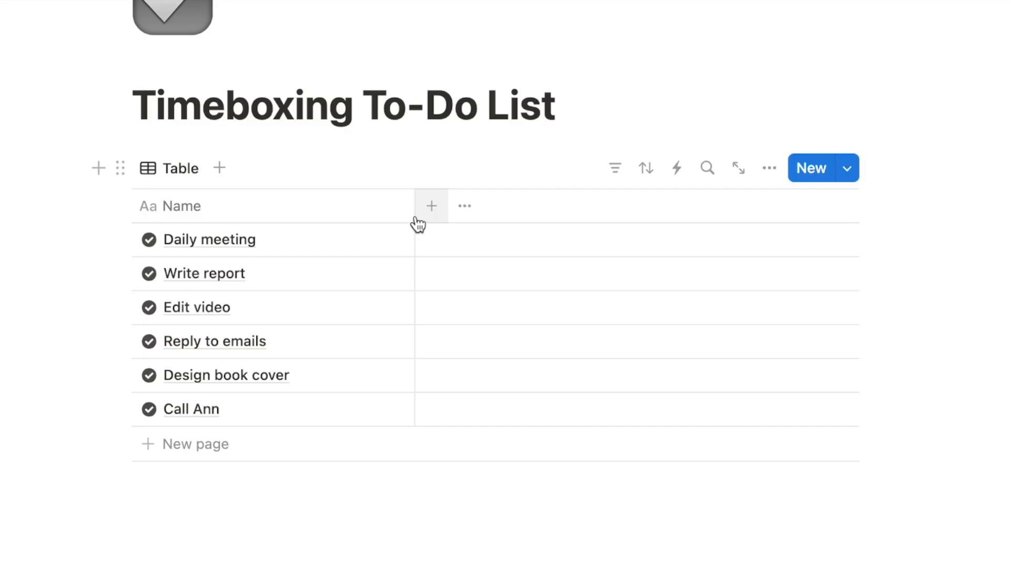
# Narrow the Name column, add a Status property with tasks at Not started, and narrow it
pyautogui.moveTo(414, 210); pyautogui.dragTo(329, 217)
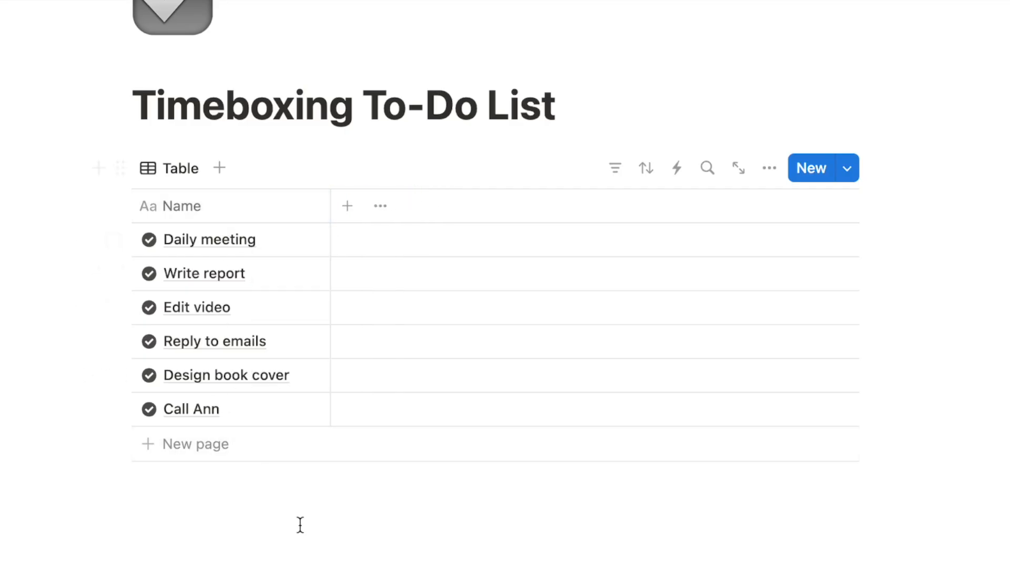
pyautogui.click(347, 206)
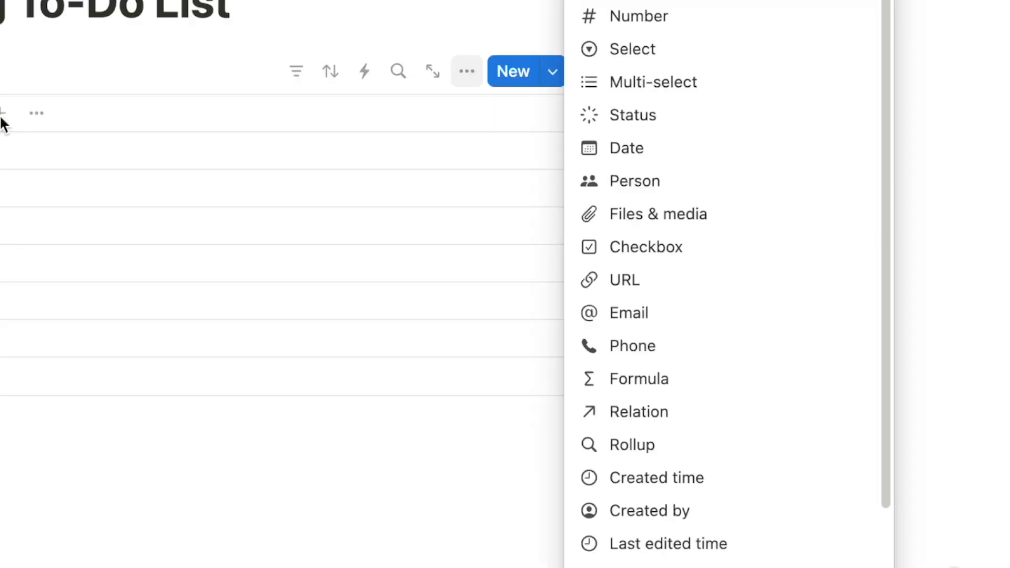
pyautogui.write('stat')
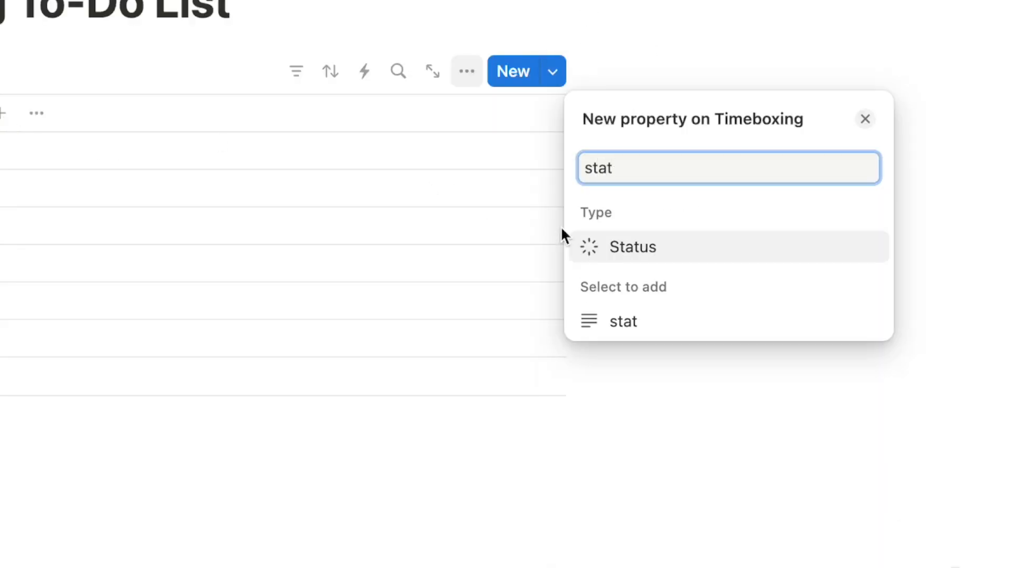
pyautogui.click(664, 249)
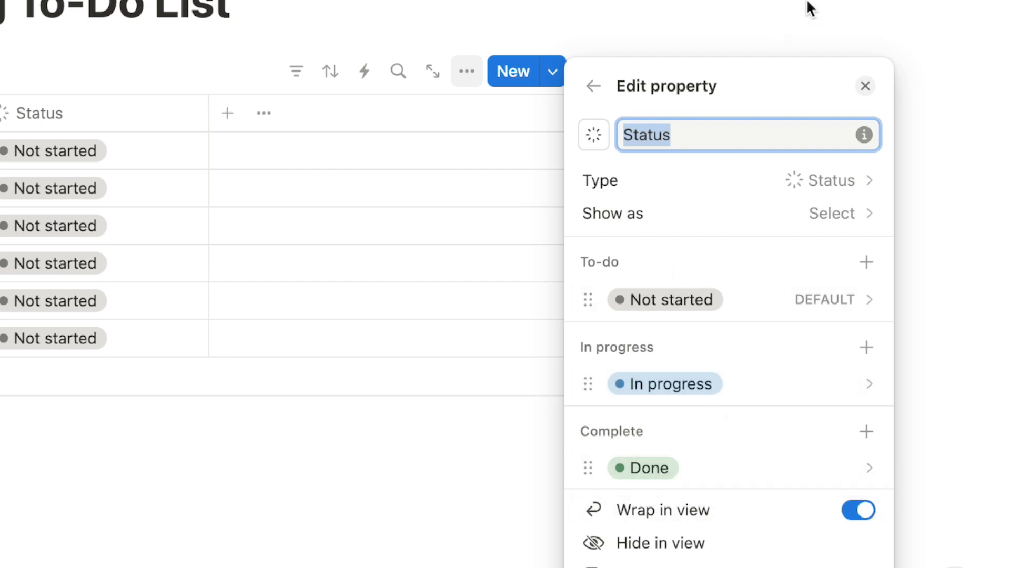
pyautogui.click(783, 5)
pyautogui.moveTo(593, 206); pyautogui.dragTo(517, 206)
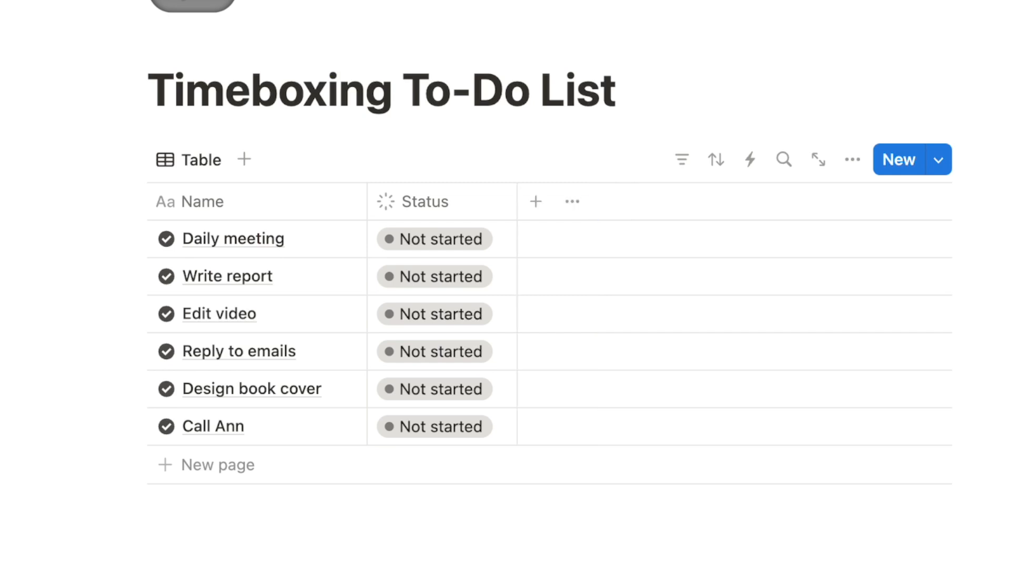
# Add a Date property to the Timeboxing table
pyautogui.click(534, 207)
pyautogui.write('dat')
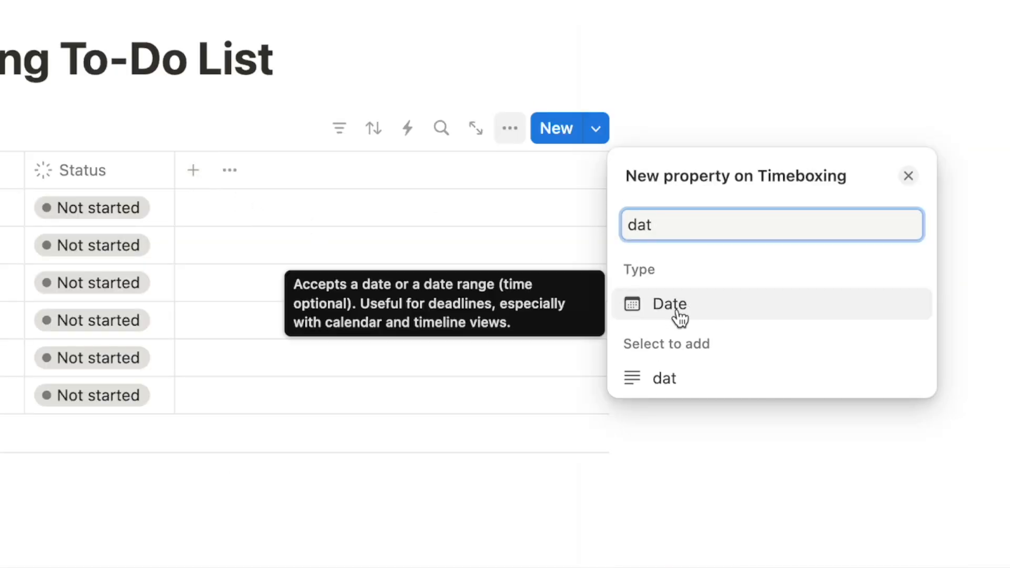
pyautogui.click(680, 314)
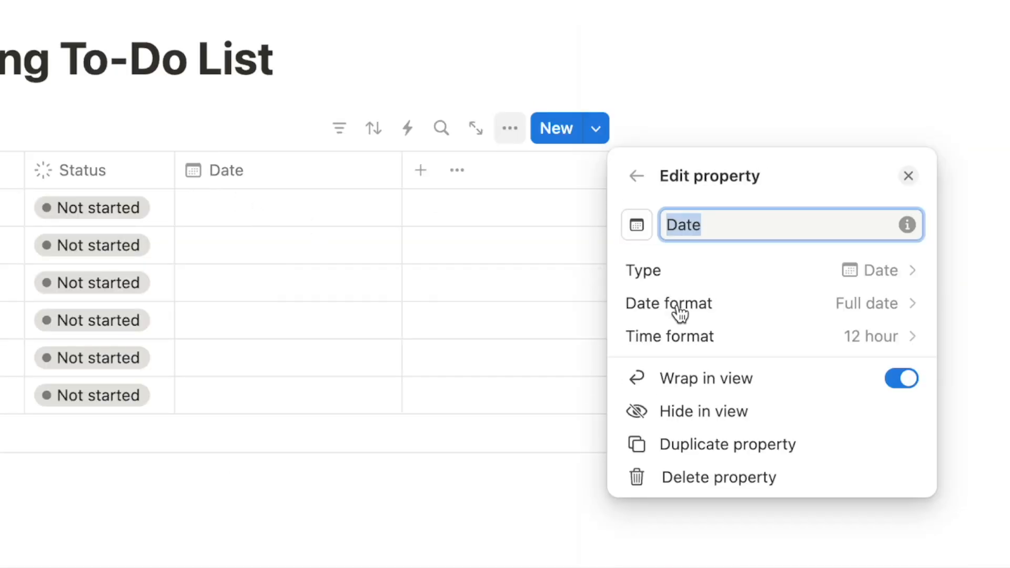
pyautogui.click(853, 87)
# Date every task February 8, 2025 and narrow the Date column
pyautogui.click(536, 232)
pyautogui.click(735, 299)
pyautogui.press('Escape')
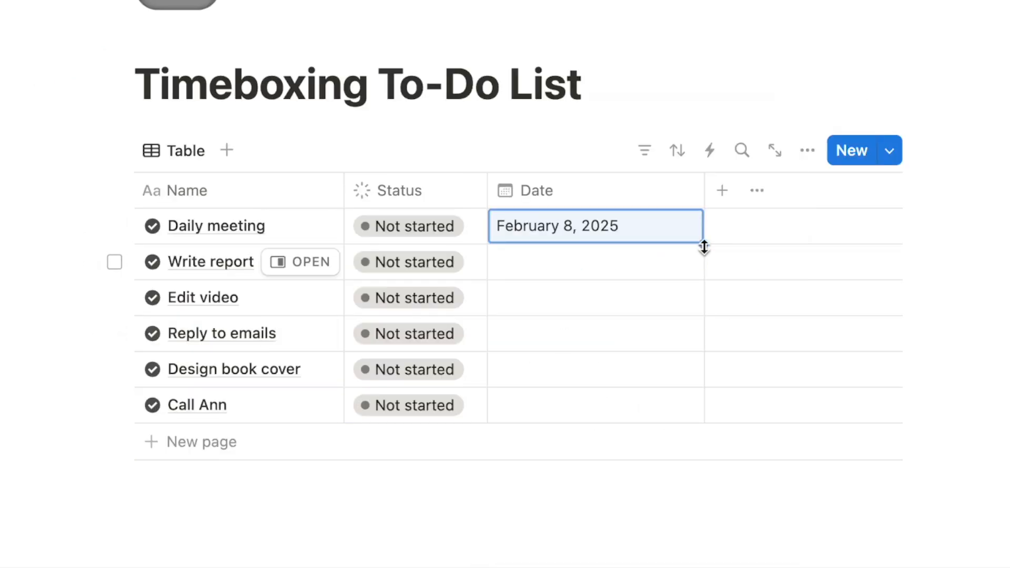
pyautogui.moveTo(703, 245); pyautogui.dragTo(683, 404)
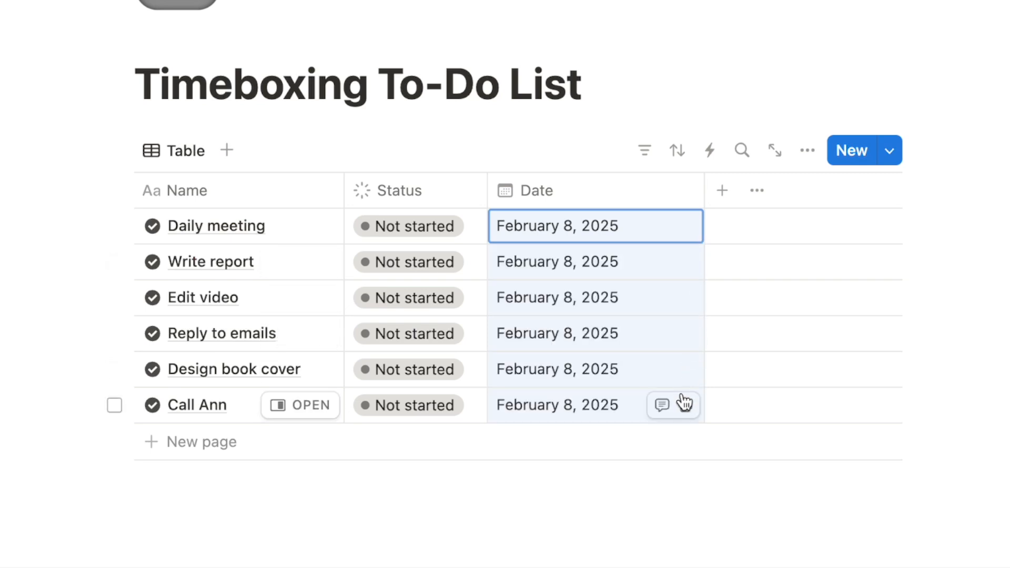
pyautogui.press('Escape')
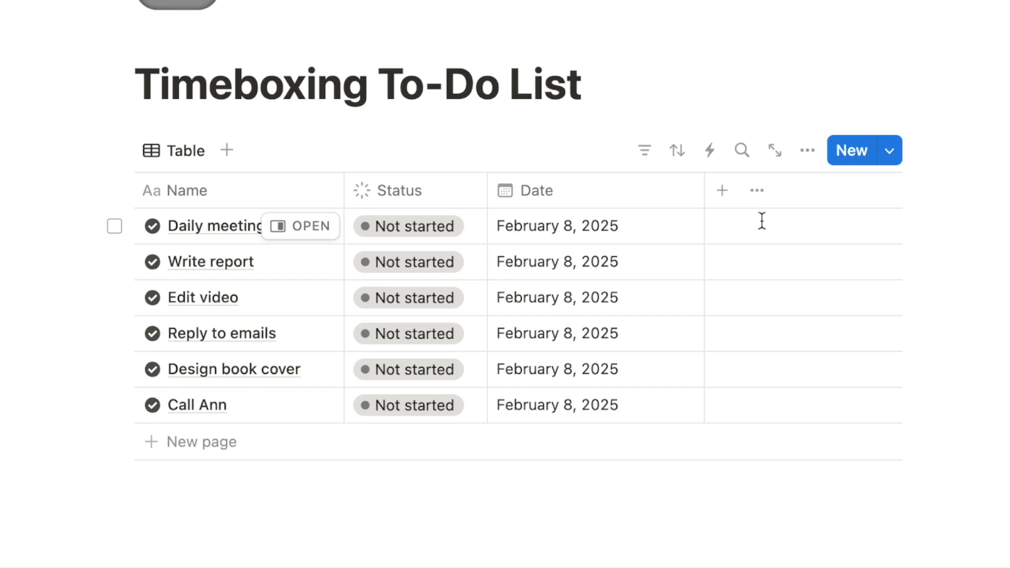
pyautogui.moveTo(704, 196); pyautogui.dragTo(652, 196)
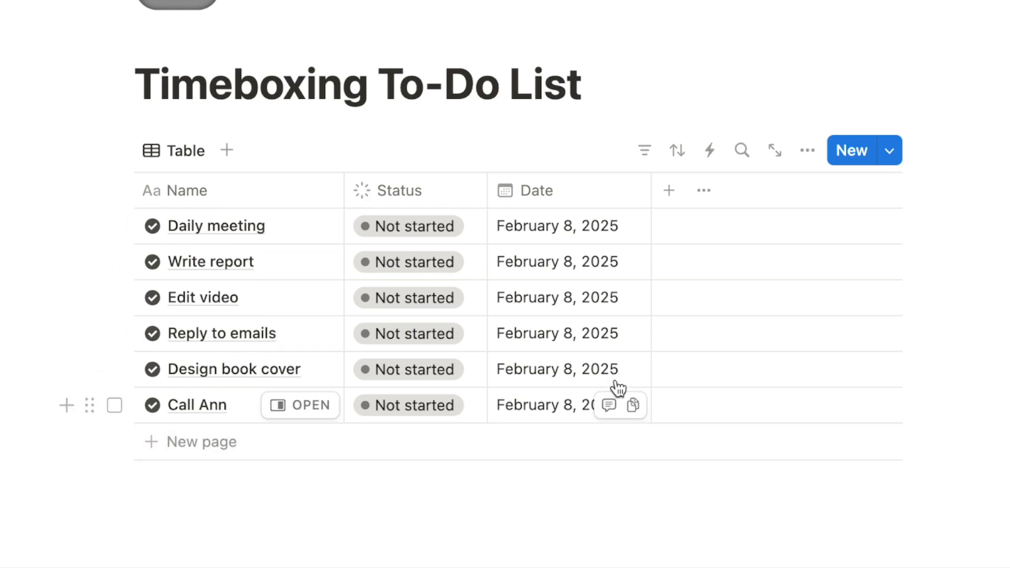
# Add a Number property named Time and narrow its column
pyautogui.click(667, 199)
pyautogui.write('numb')
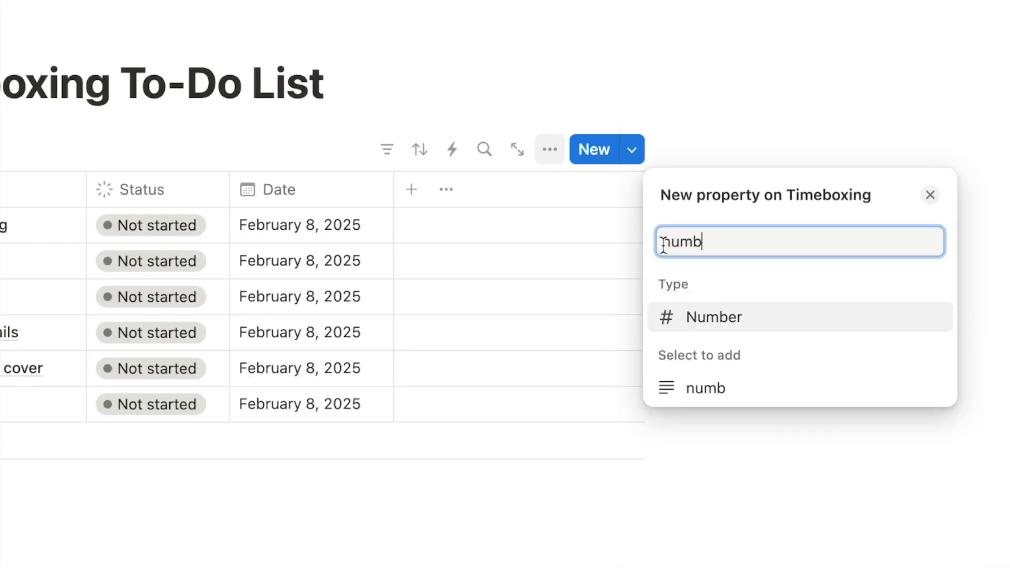
pyautogui.click(710, 321)
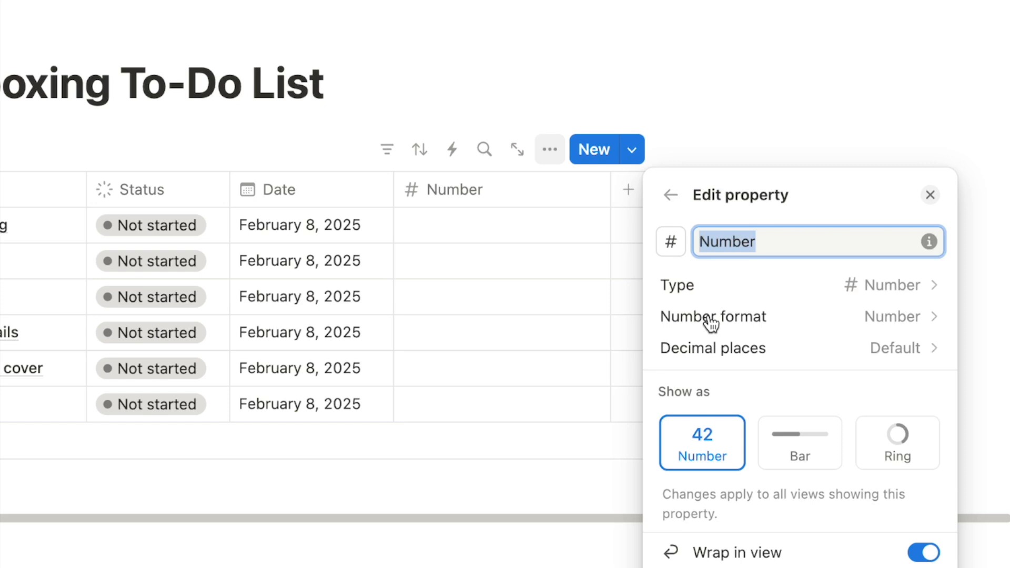
pyautogui.write('Time')
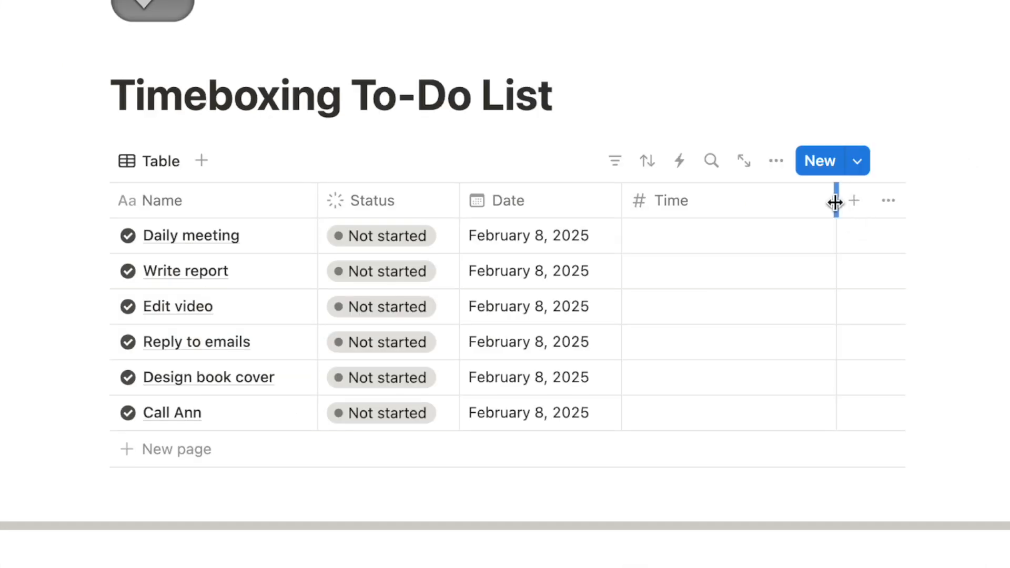
pyautogui.moveTo(836, 200); pyautogui.dragTo(739, 203)
# Enter Time values 60, 120 and 180 for Daily meeting, Write report and Edit video
pyautogui.click(655, 235)
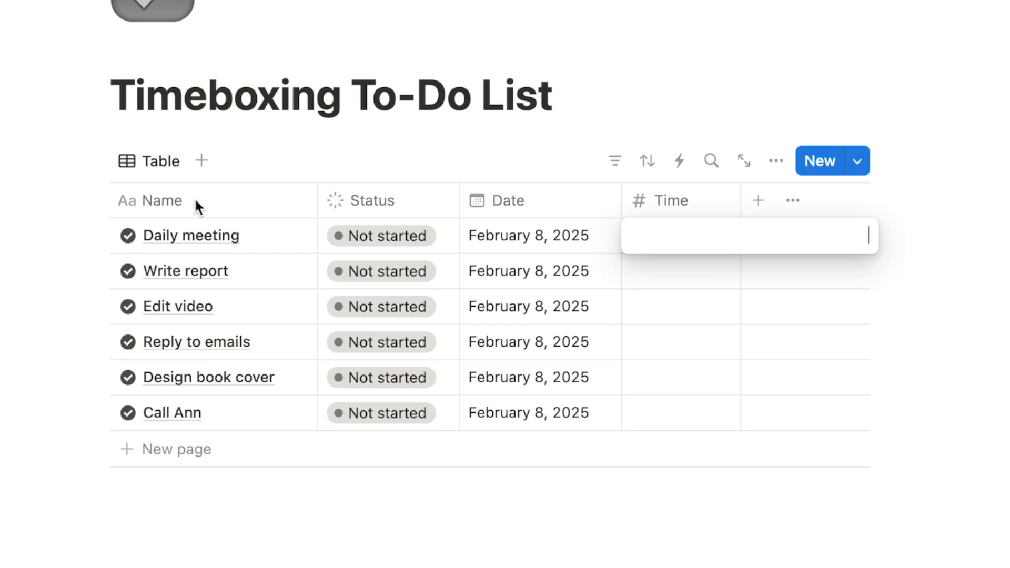
pyautogui.press('Return')
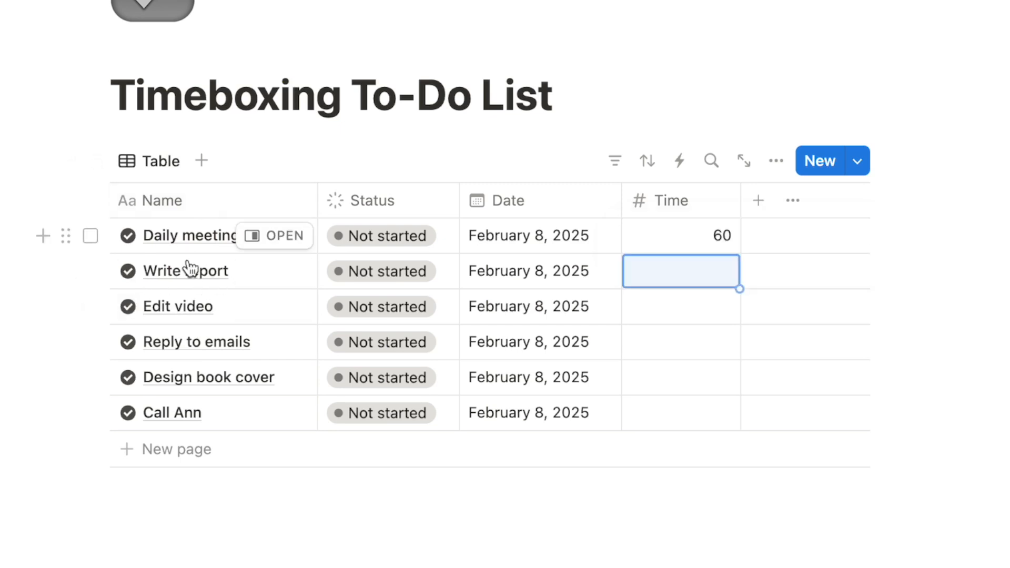
pyautogui.write('120')
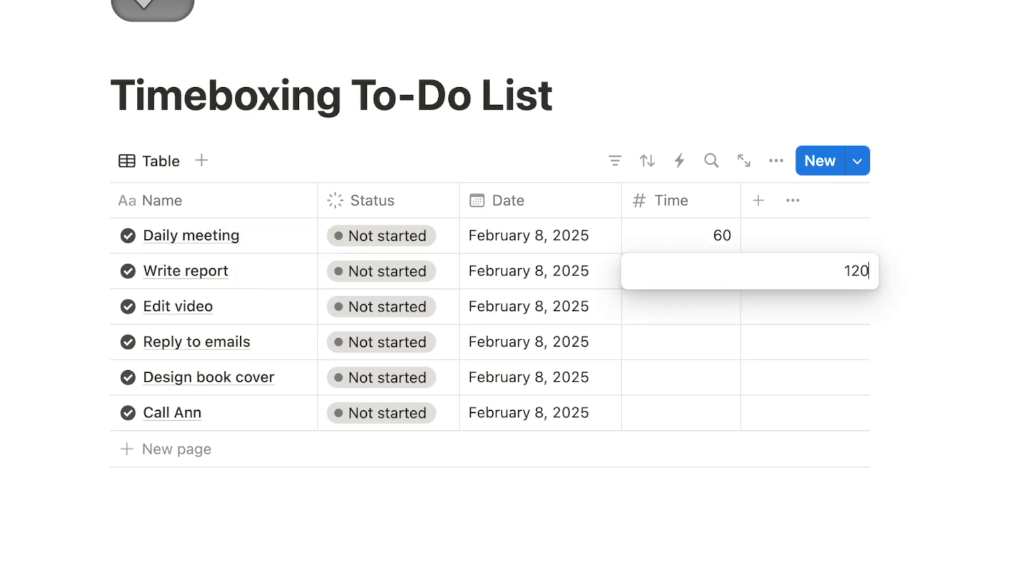
pyautogui.press('Return')
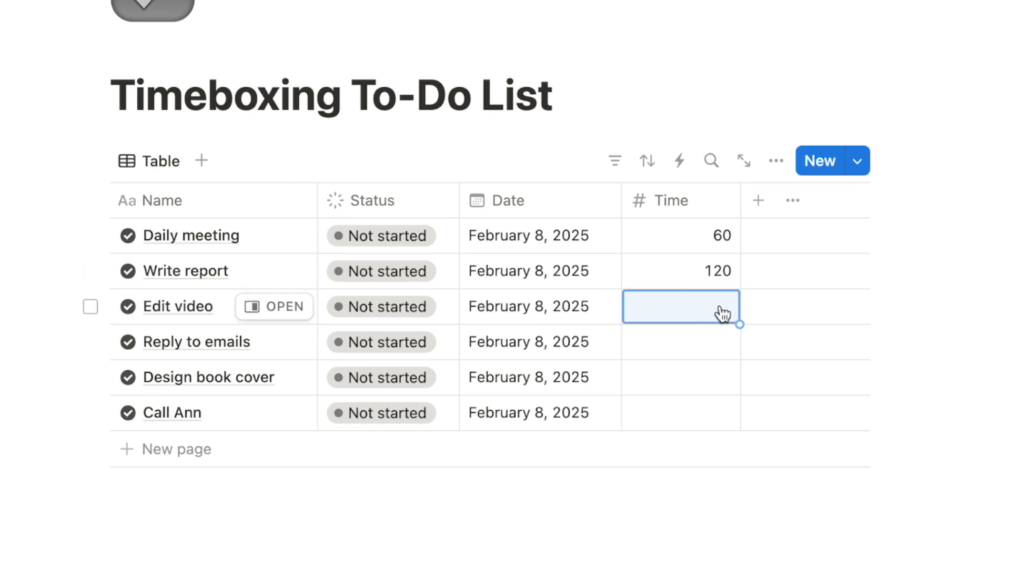
pyautogui.write('180')
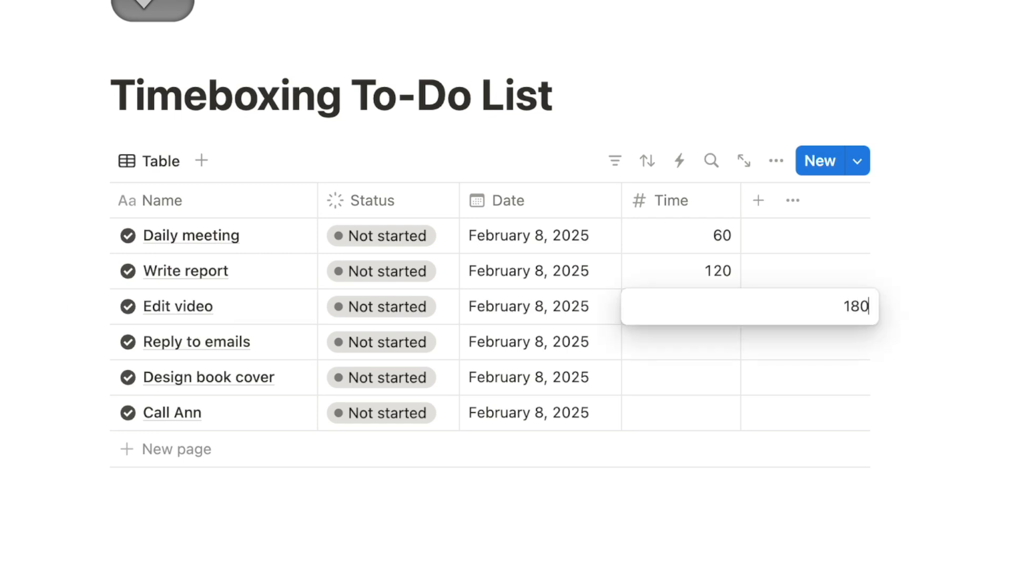
pyautogui.press('Return')
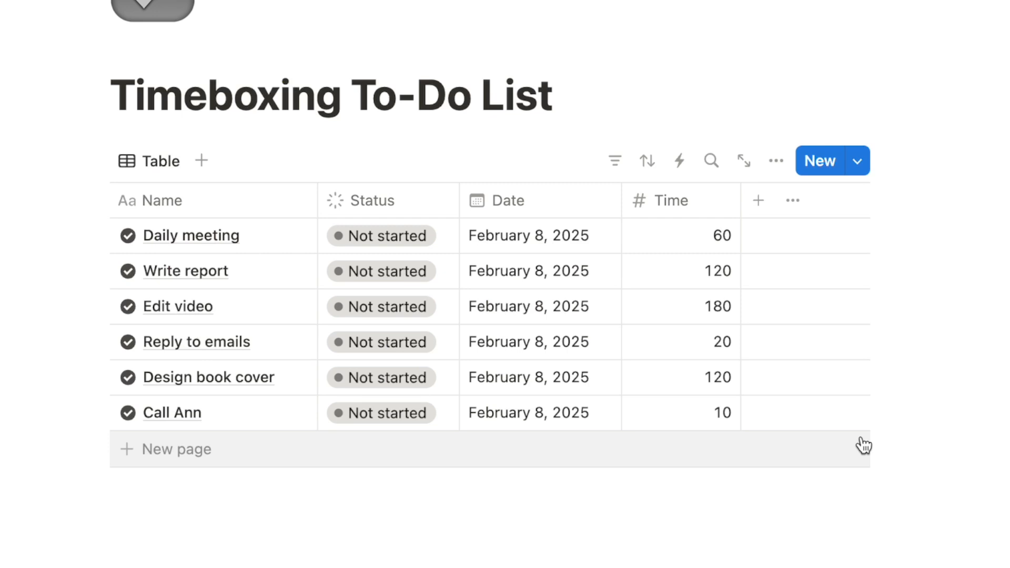
# Add a Date property named Start Time and narrow its column
pyautogui.click(759, 203)
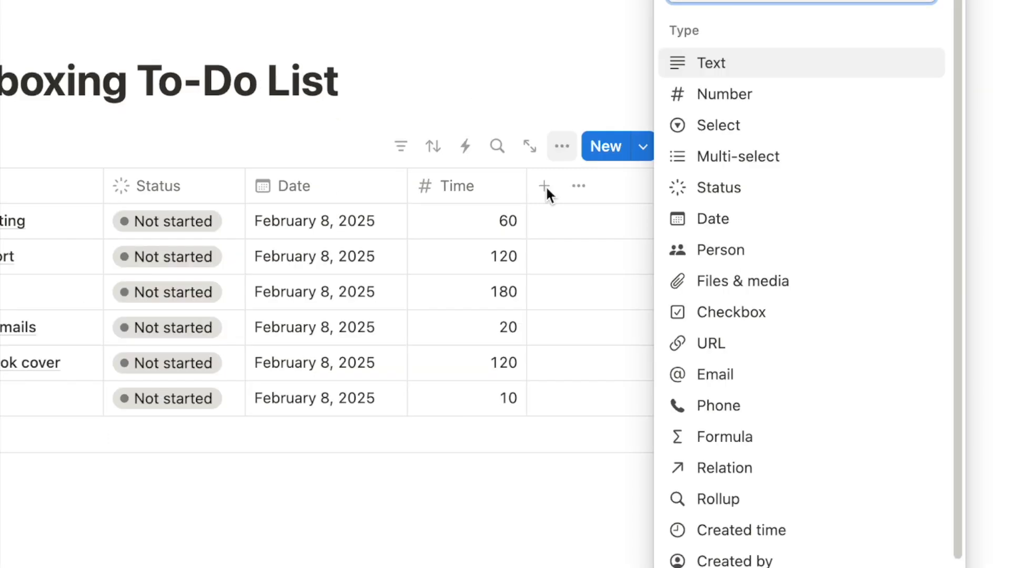
pyautogui.write('dat')
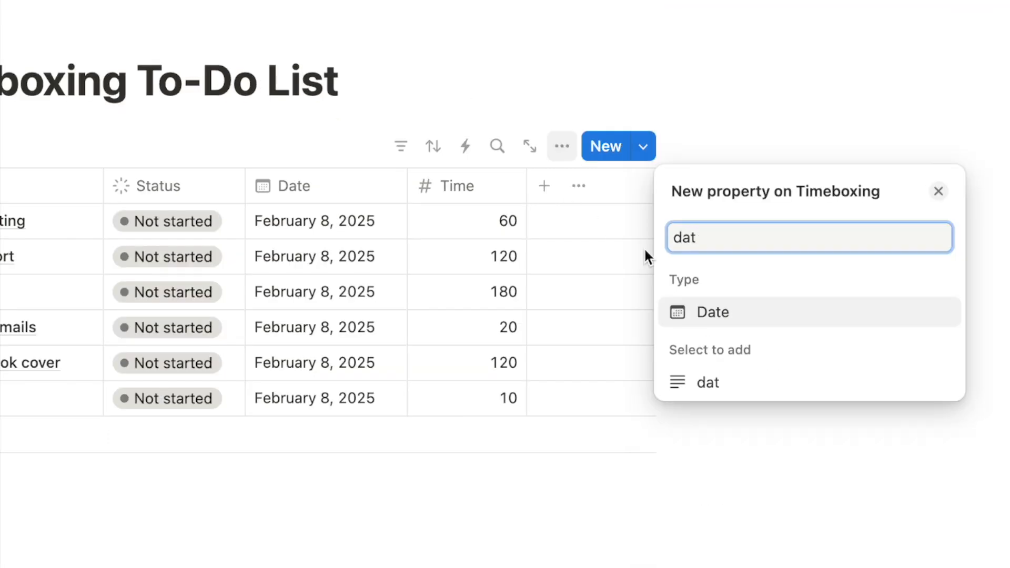
pyautogui.click(713, 313)
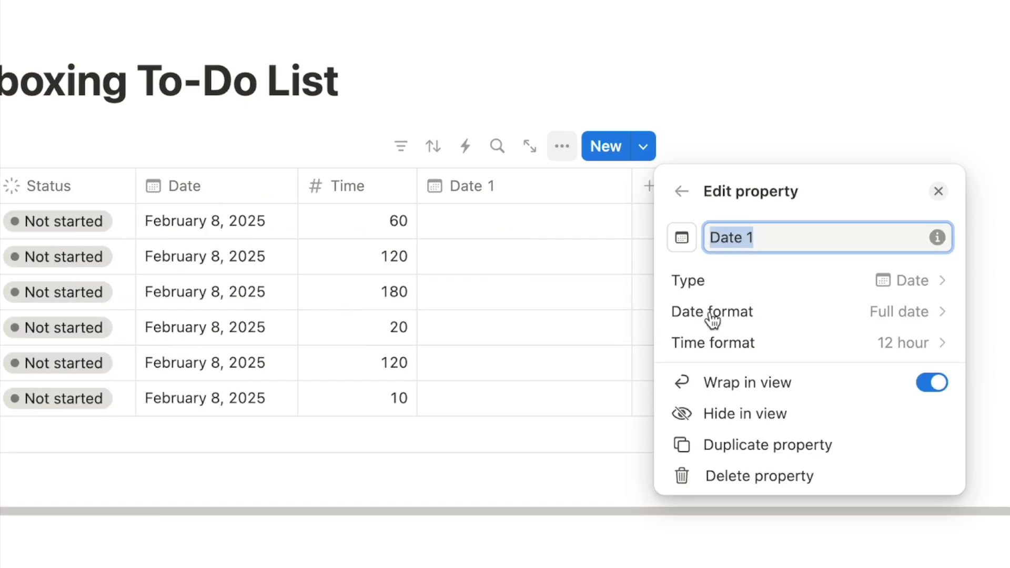
pyautogui.write('Start Time')
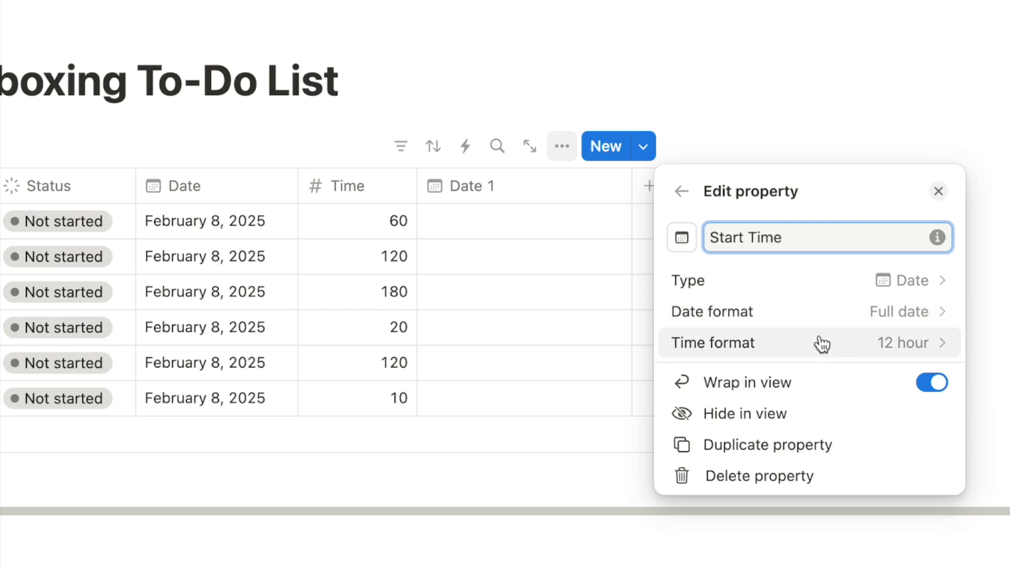
pyautogui.click(1002, 216)
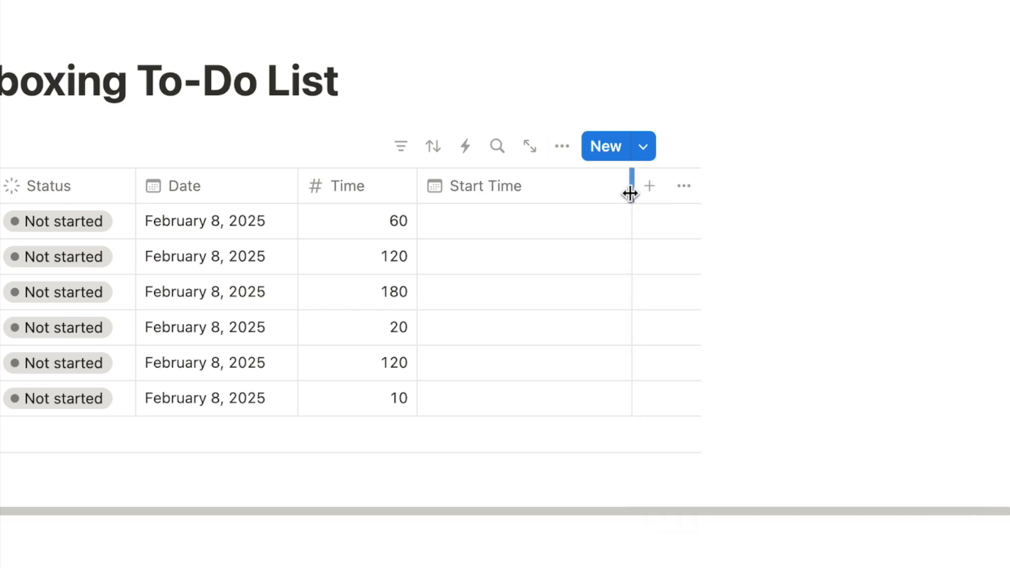
pyautogui.moveTo(630, 194); pyautogui.dragTo(570, 202)
# Add another Date property named End Time
pyautogui.click(604, 187)
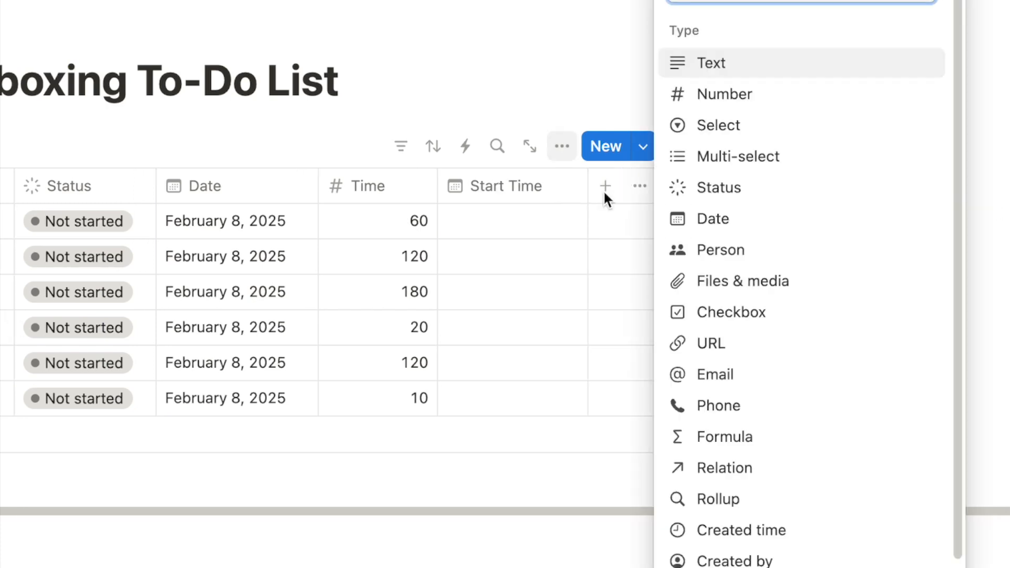
pyautogui.write('date')
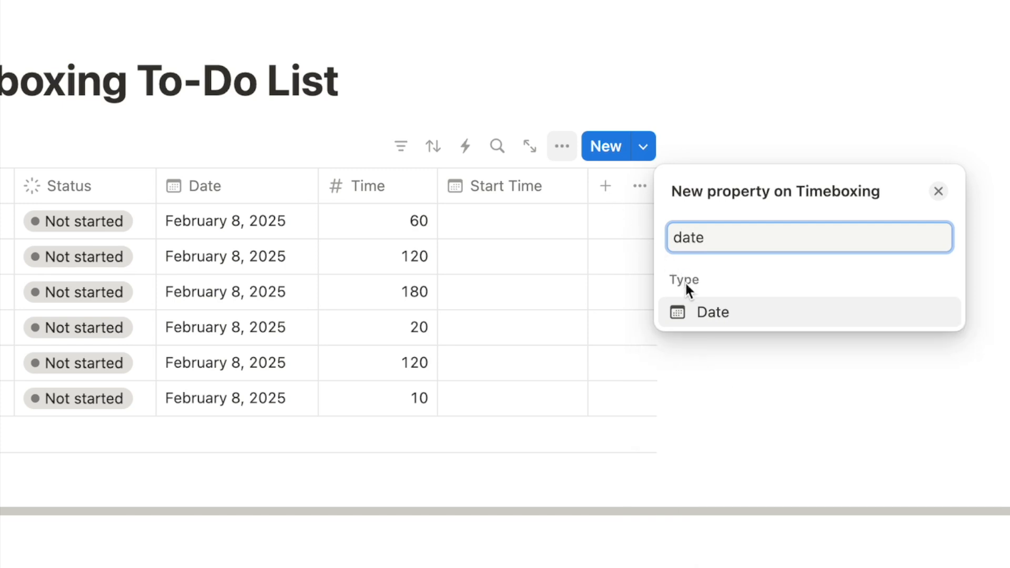
pyautogui.click(693, 316)
pyautogui.write('End Time')
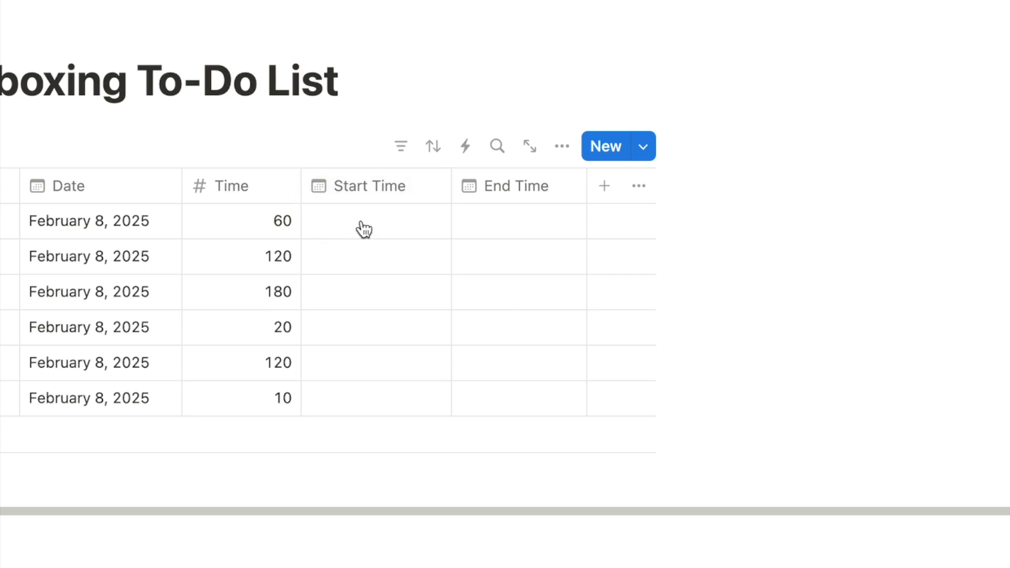
# Add a Button property named 'Start Task' and bring up its automation editor
pyautogui.click(605, 187)
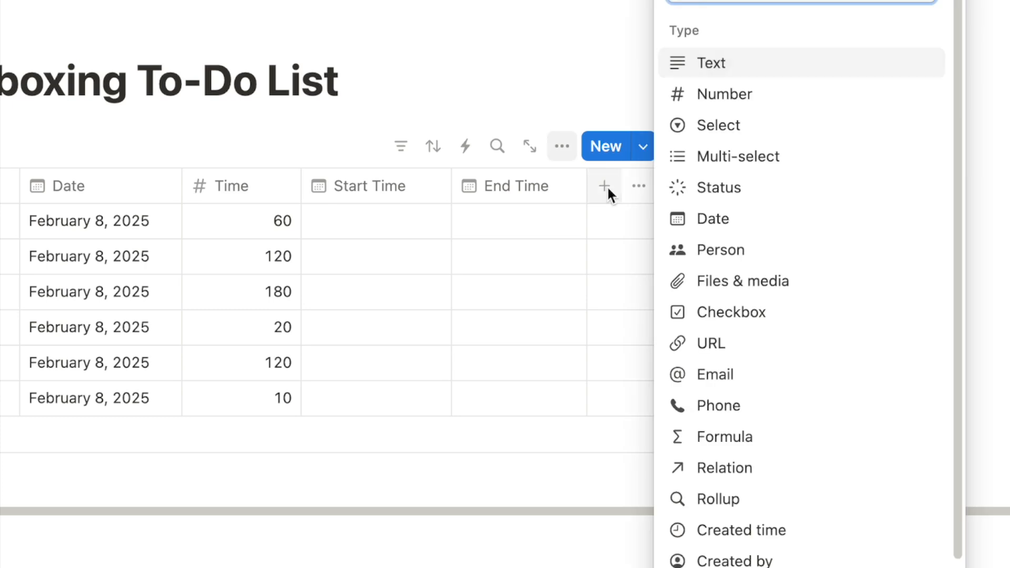
pyautogui.write('but')
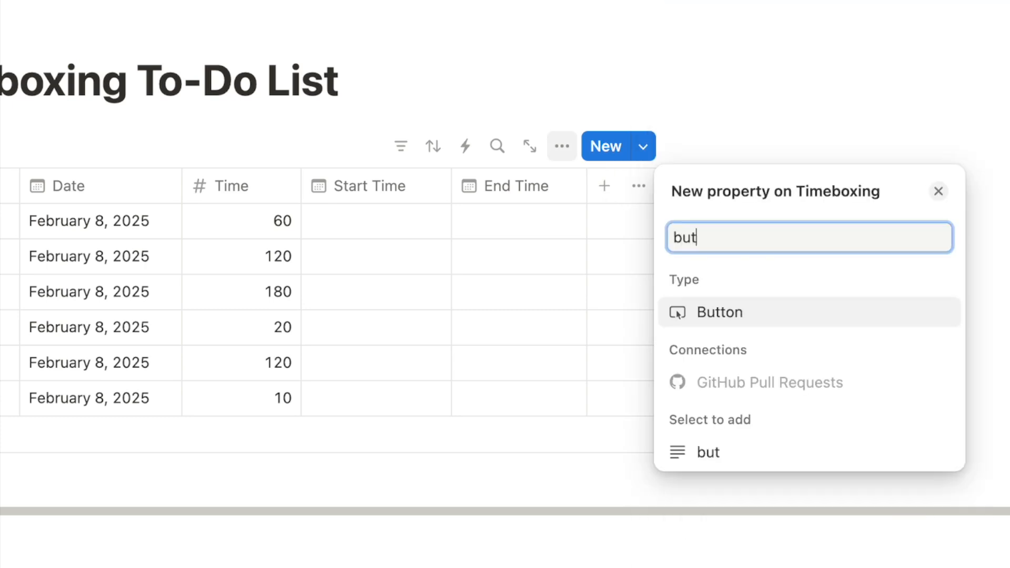
pyautogui.click(729, 315)
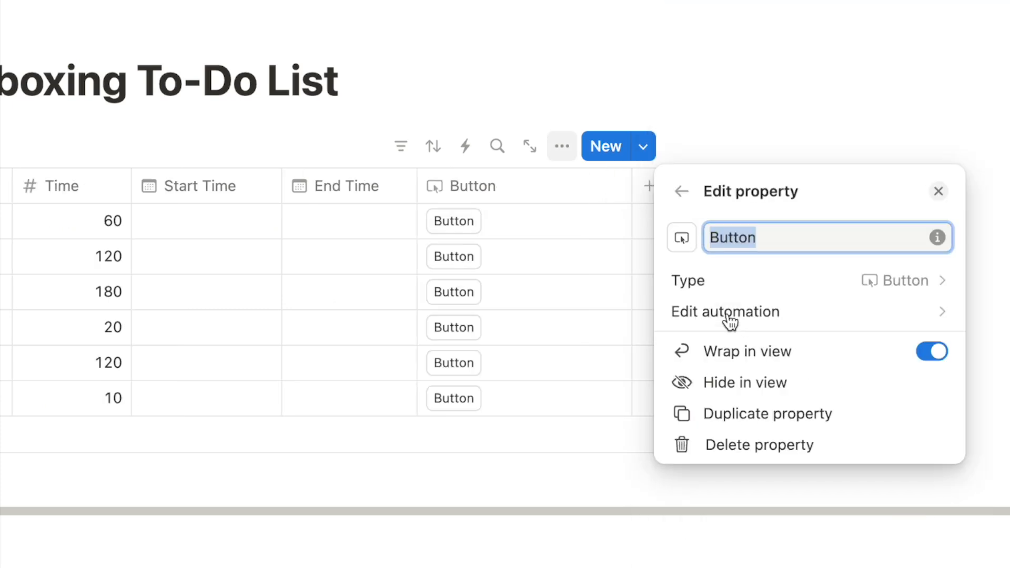
pyautogui.write('Sta')
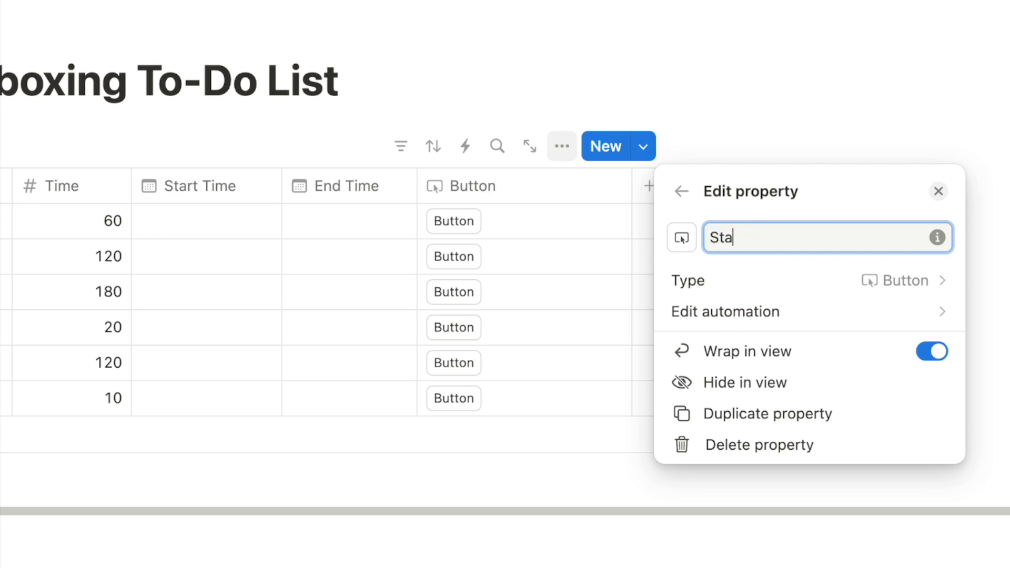
pyautogui.write('rt Task')
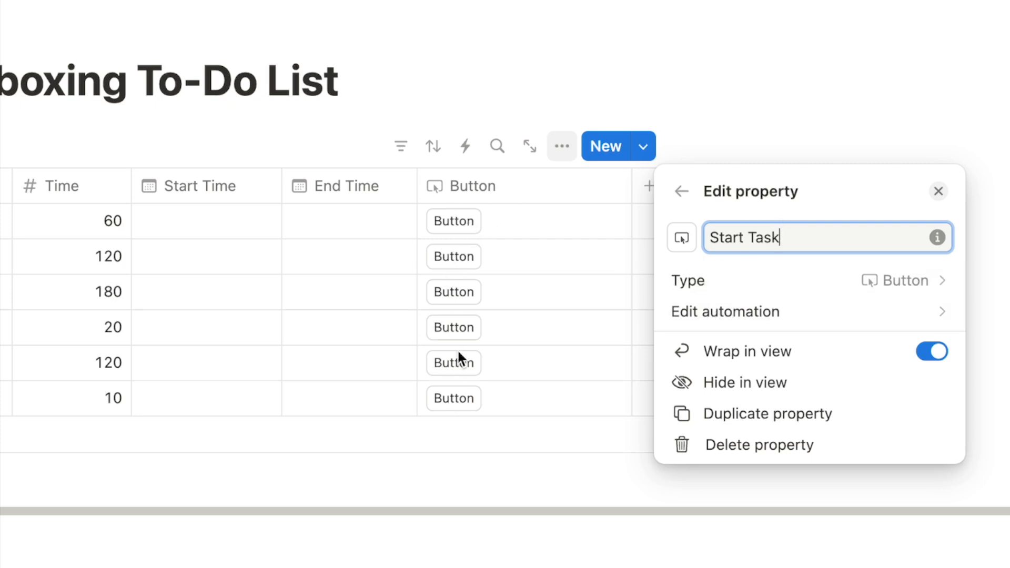
pyautogui.click(711, 314)
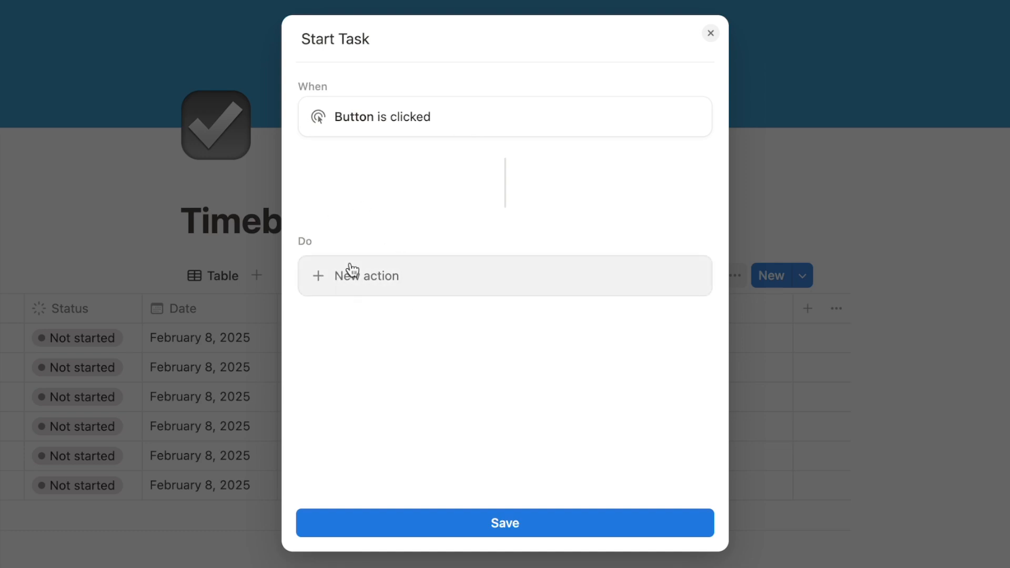
# Make Start Task set Start Time to the moment the button is clicked
pyautogui.click(377, 271)
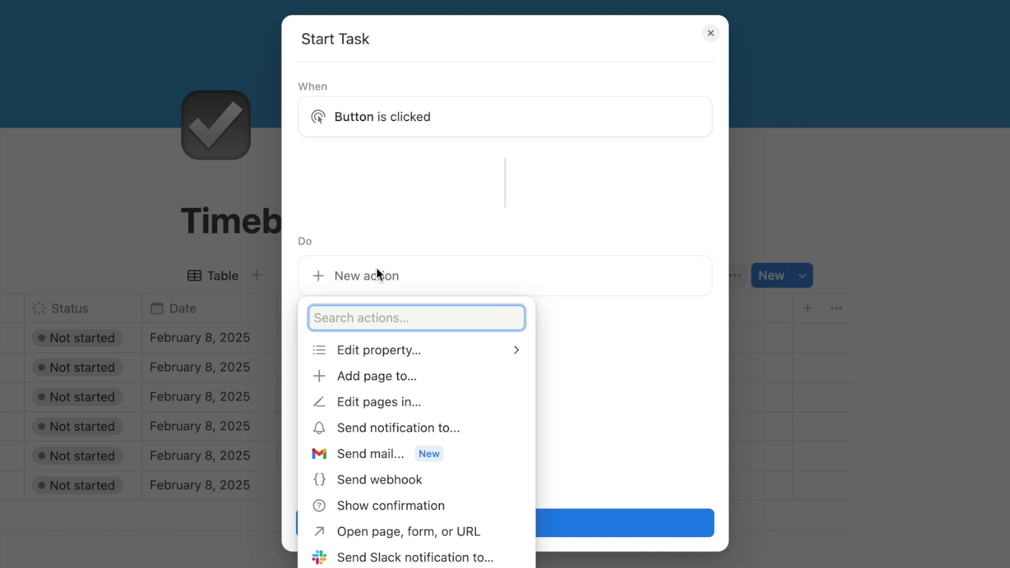
pyautogui.click(385, 350)
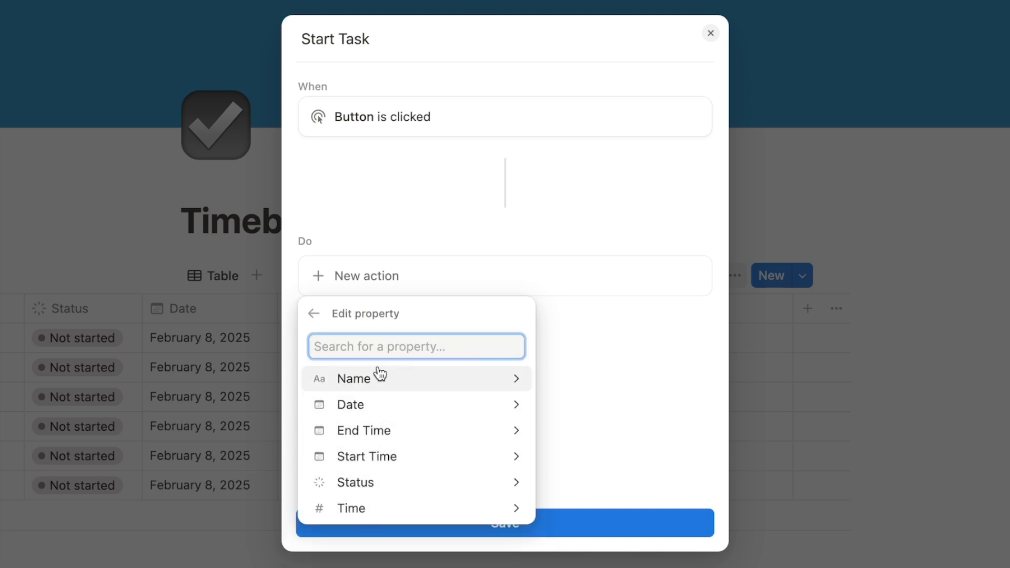
pyautogui.click(385, 460)
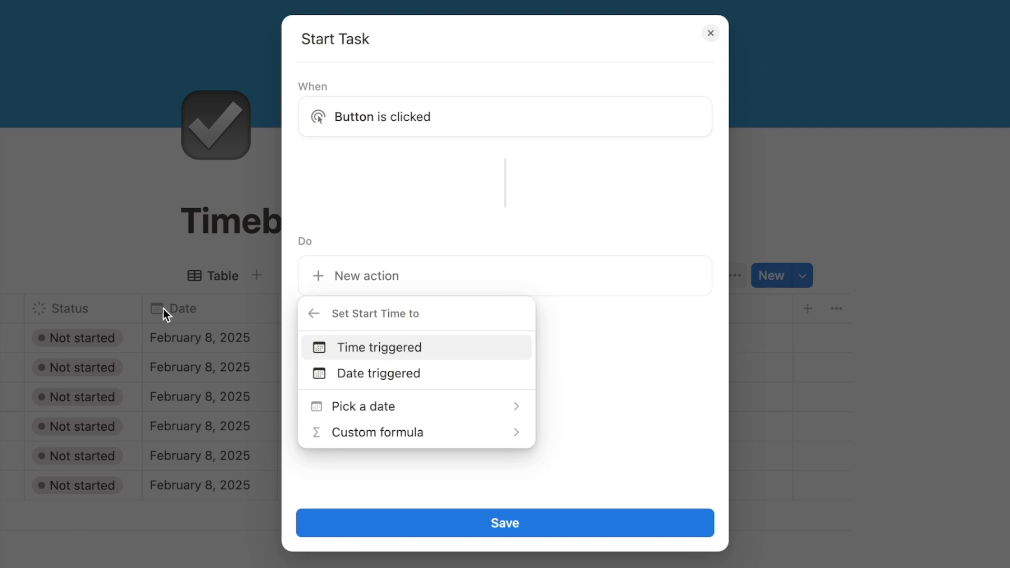
pyautogui.click(384, 356)
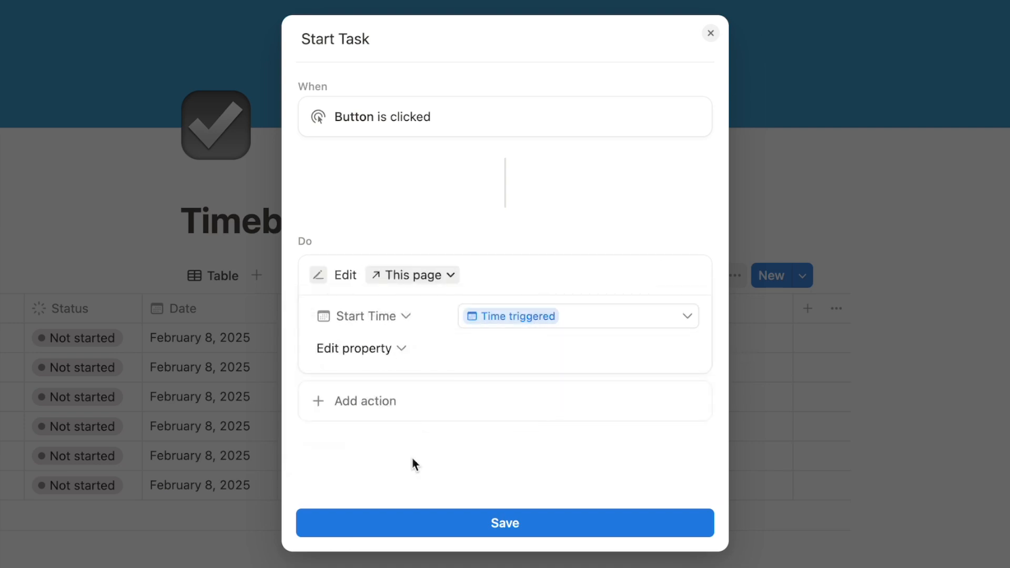
# Have Start Task also set Status to In progress, and save the automation
pyautogui.click(356, 350)
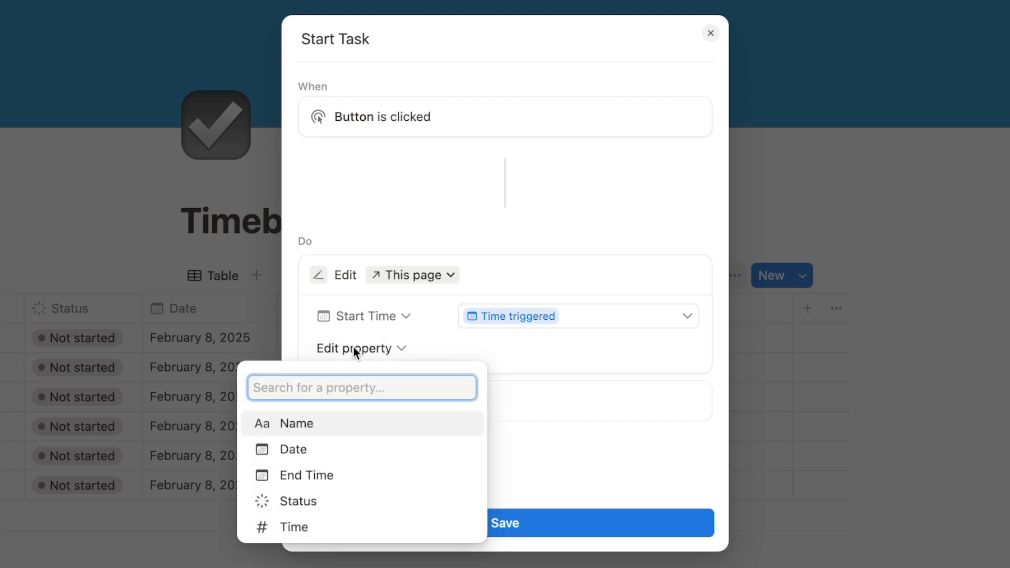
pyautogui.click(320, 504)
pyautogui.click(496, 351)
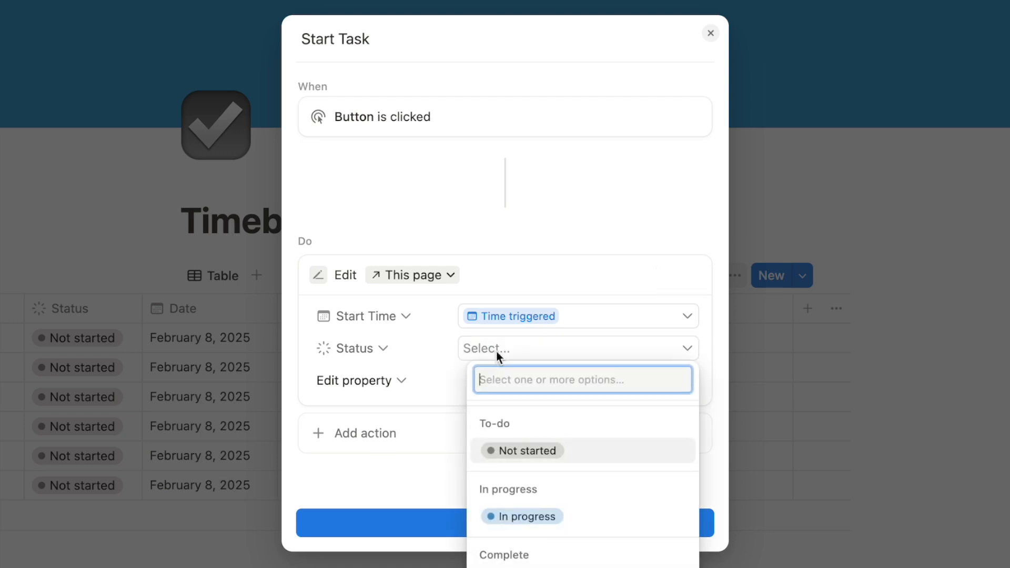
pyautogui.click(506, 518)
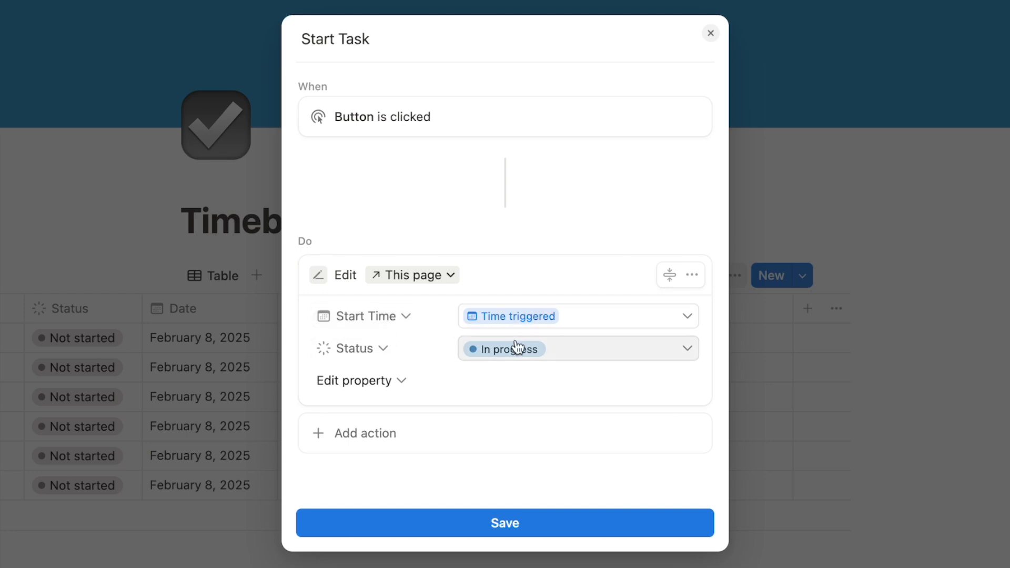
pyautogui.click(459, 523)
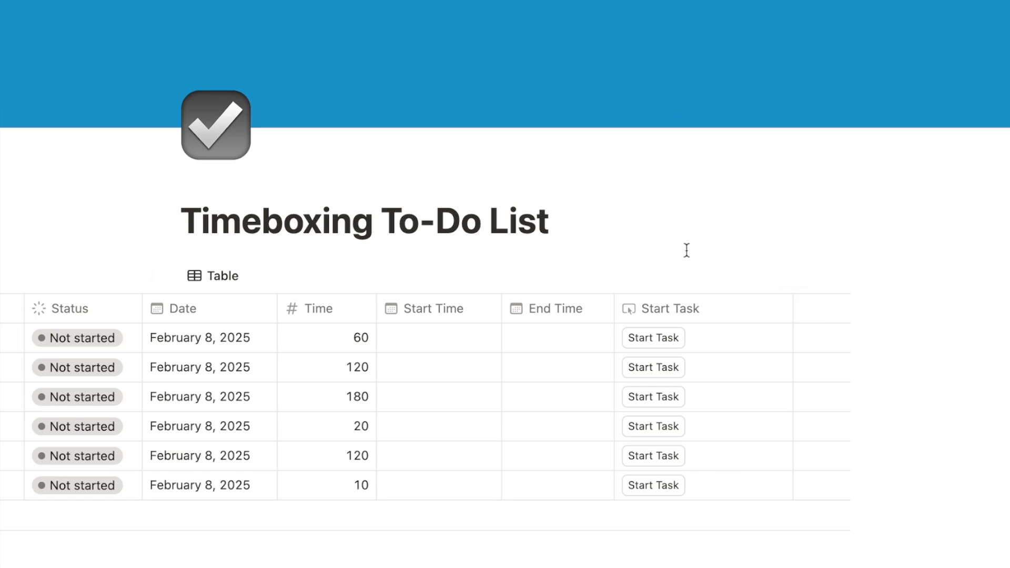
# Narrow the Start Task column and start Daily meeting, stamping 3:06 PM and In progress
pyautogui.moveTo(794, 309); pyautogui.dragTo(708, 323)
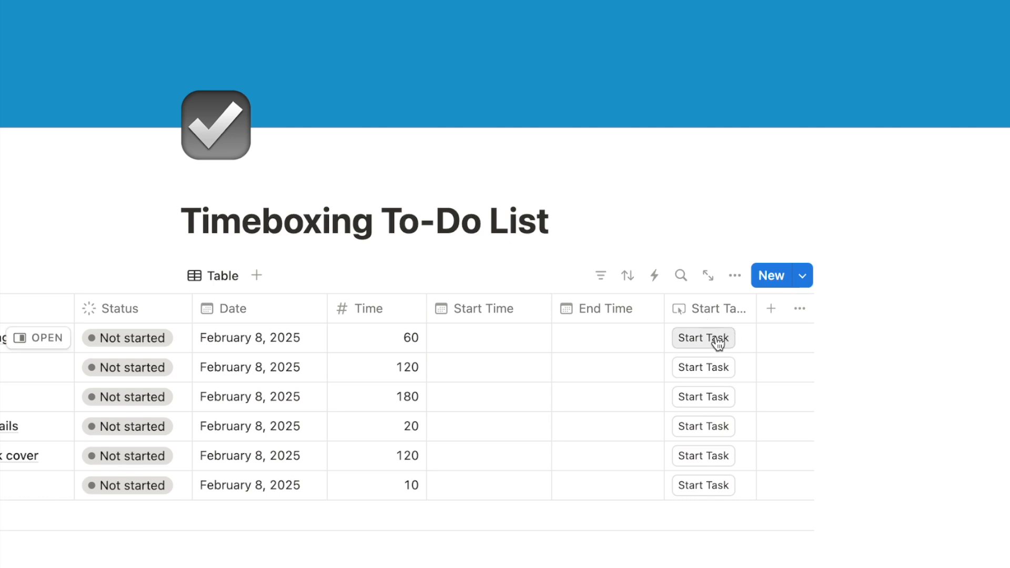
pyautogui.click(717, 339)
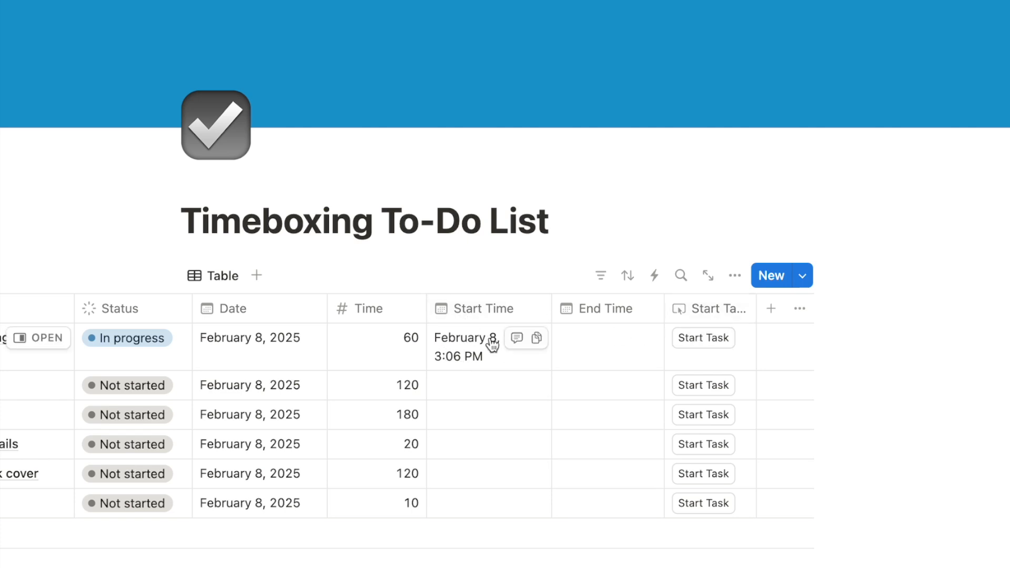
pyautogui.hscroll(-5, 431, 342)
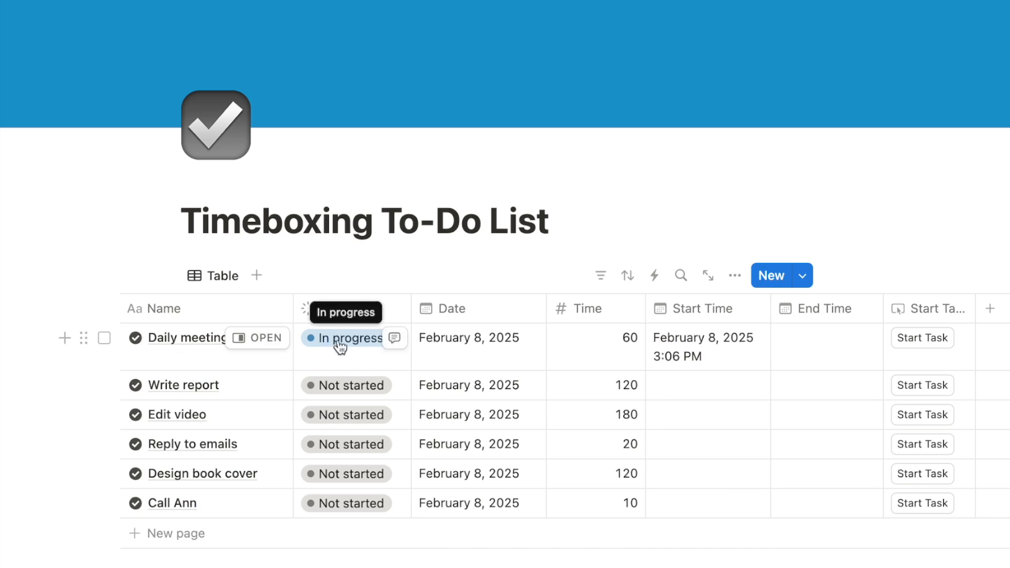
pyautogui.hscroll(5, 523, 403)
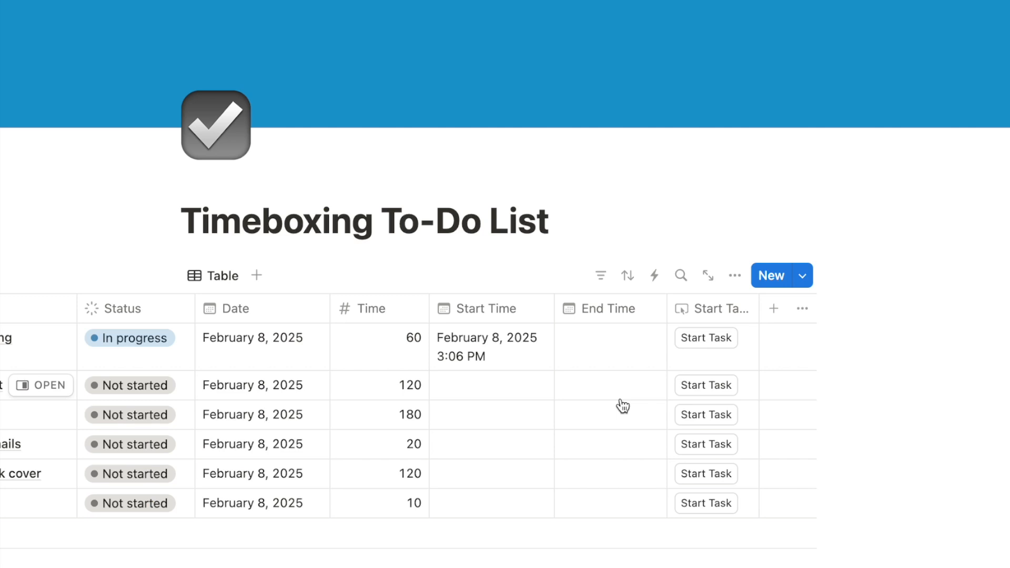
pyautogui.hscroll(1, 623, 405)
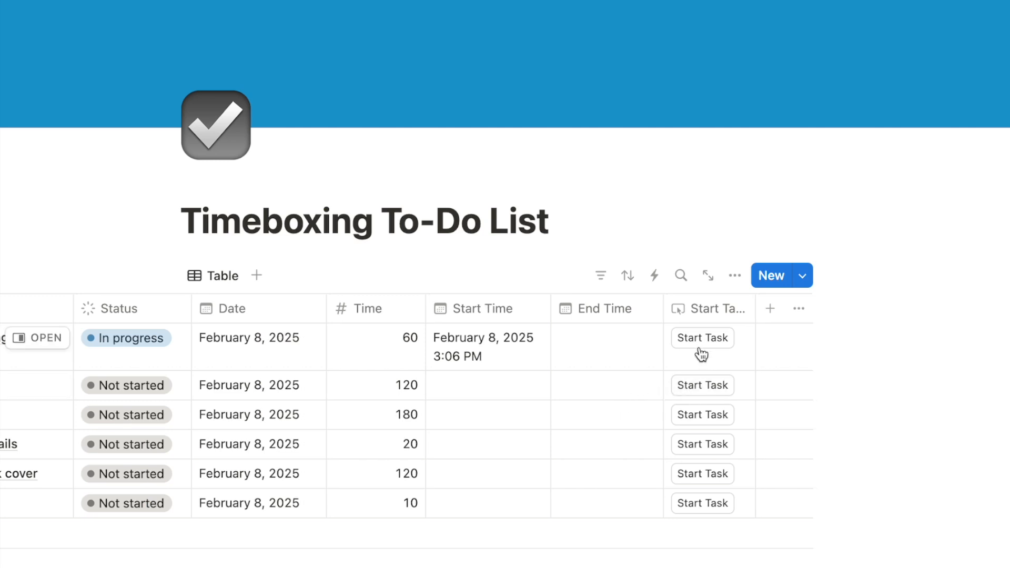
# Add an 'End Task' button property that stamps End Time with the click time
pyautogui.click(769, 308)
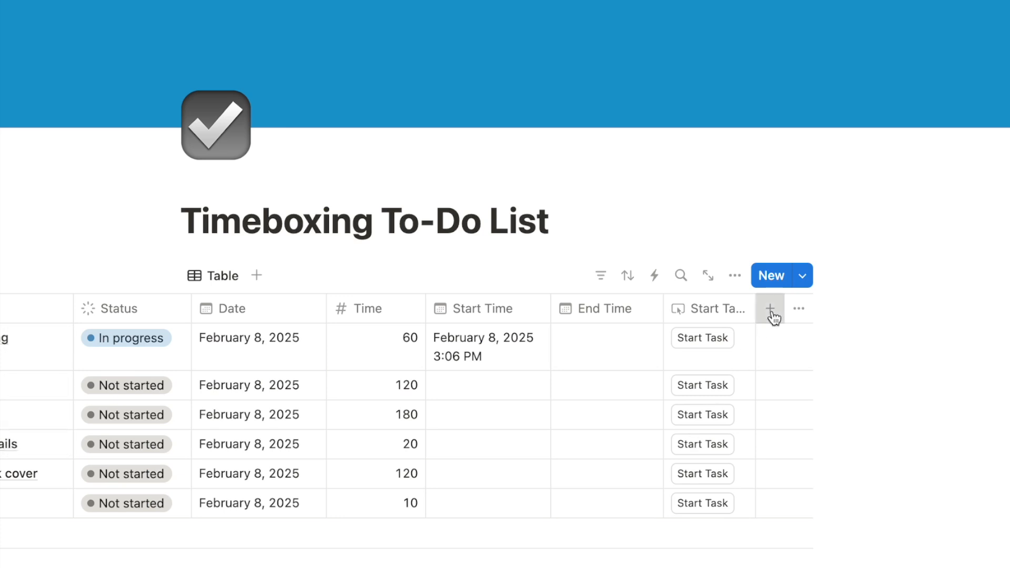
pyautogui.write('butt')
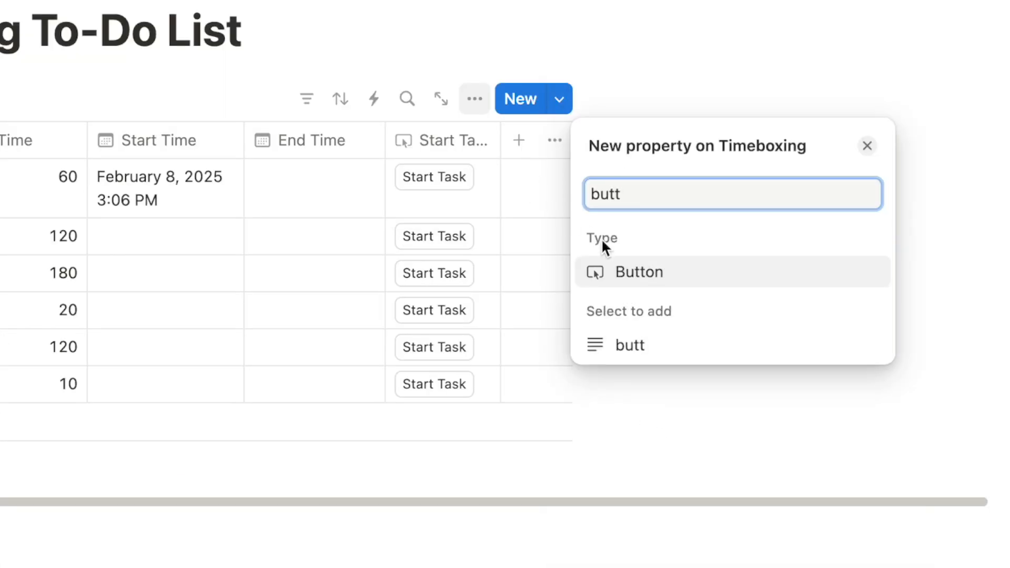
pyautogui.click(618, 271)
pyautogui.write('End Task')
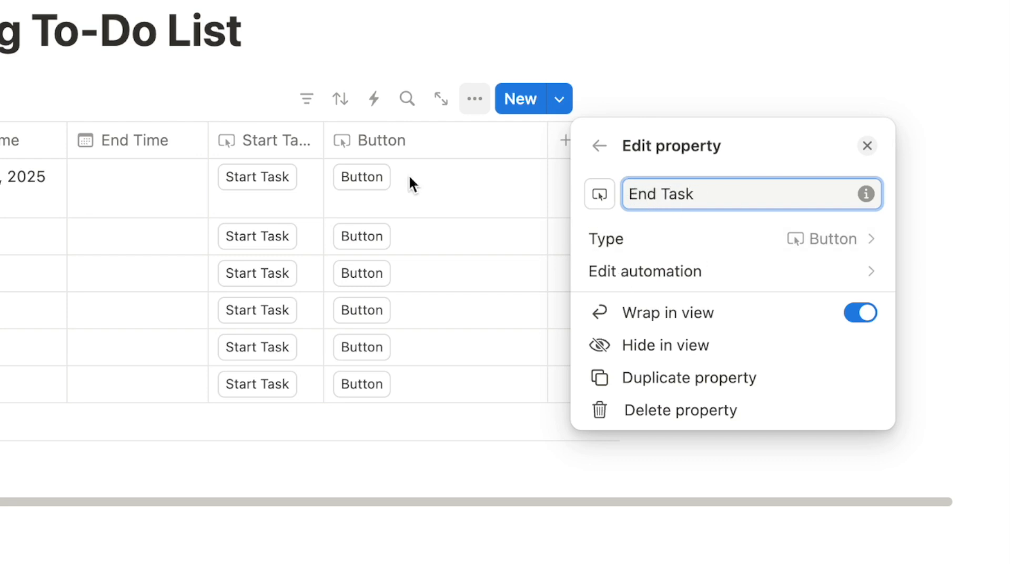
pyautogui.click(660, 278)
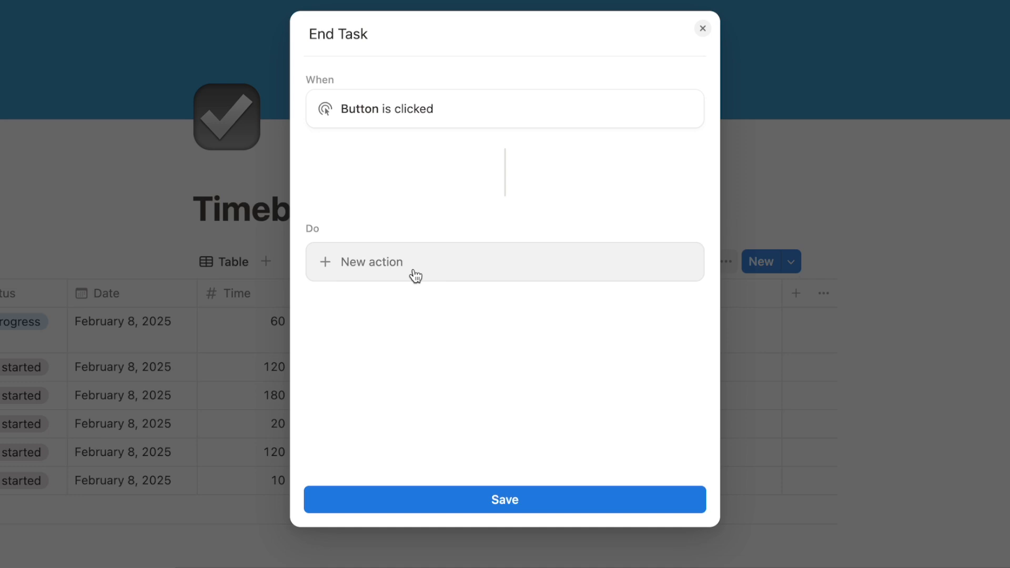
pyautogui.click(369, 266)
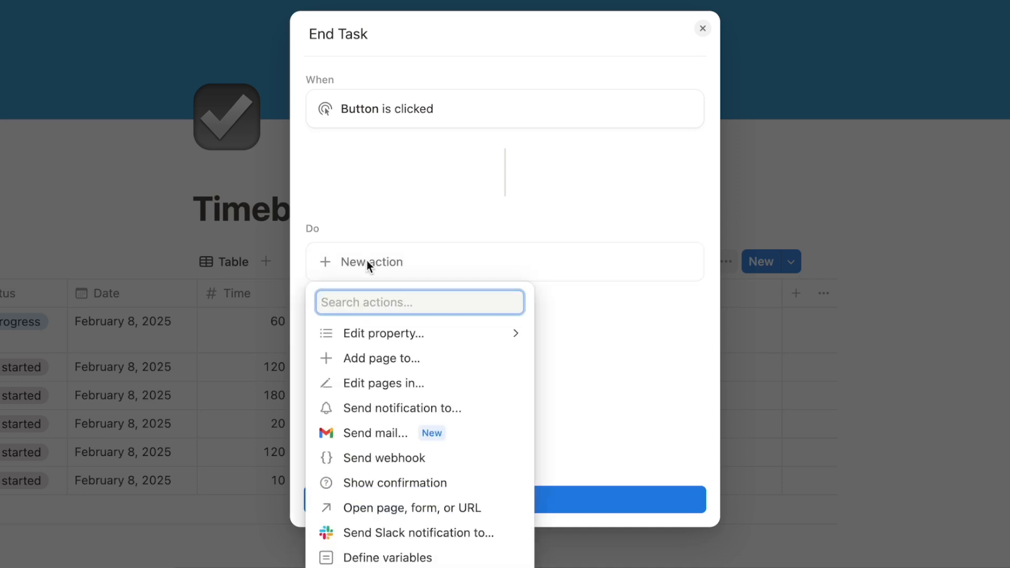
pyautogui.click(368, 335)
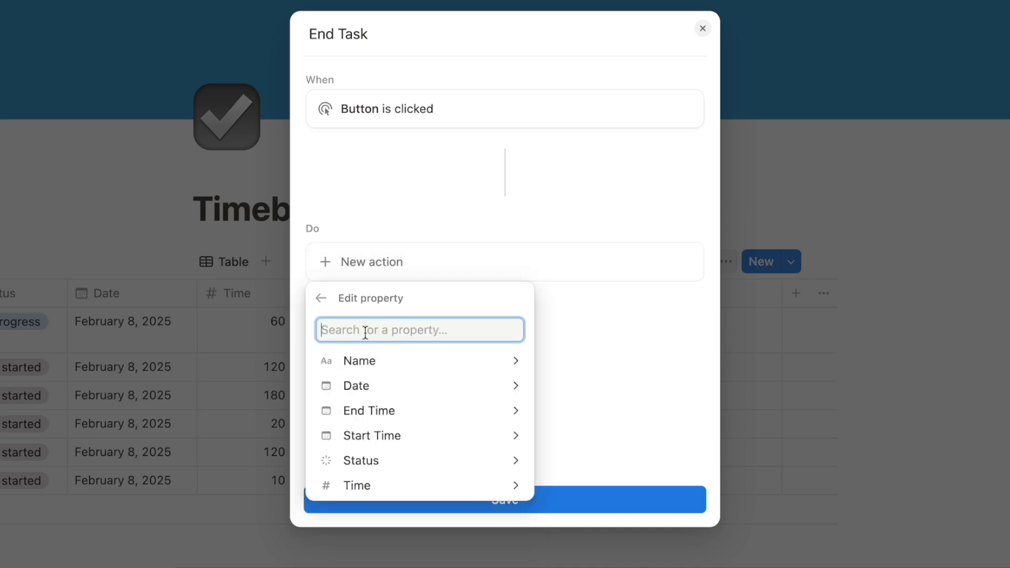
pyautogui.click(395, 416)
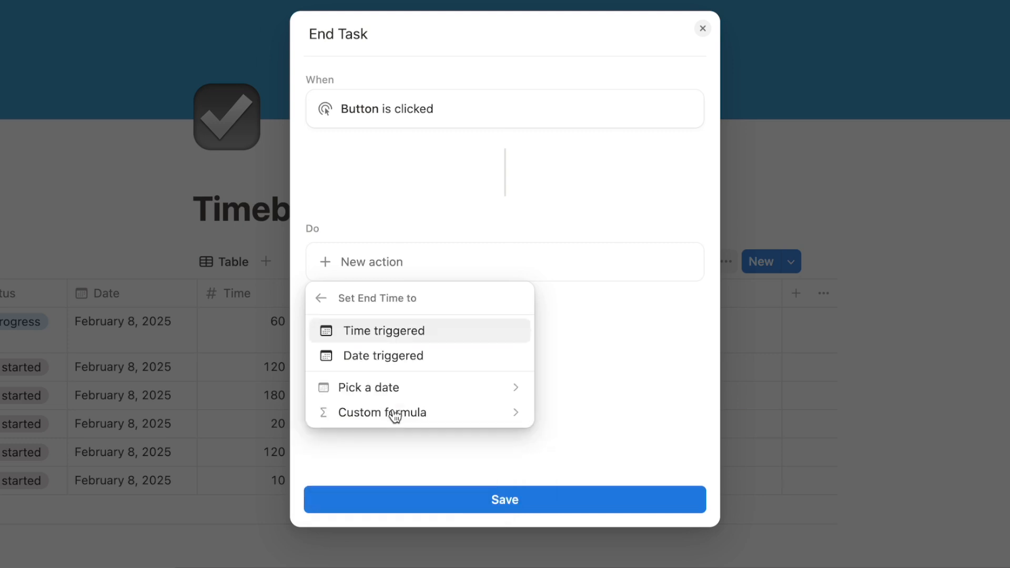
pyautogui.click(415, 337)
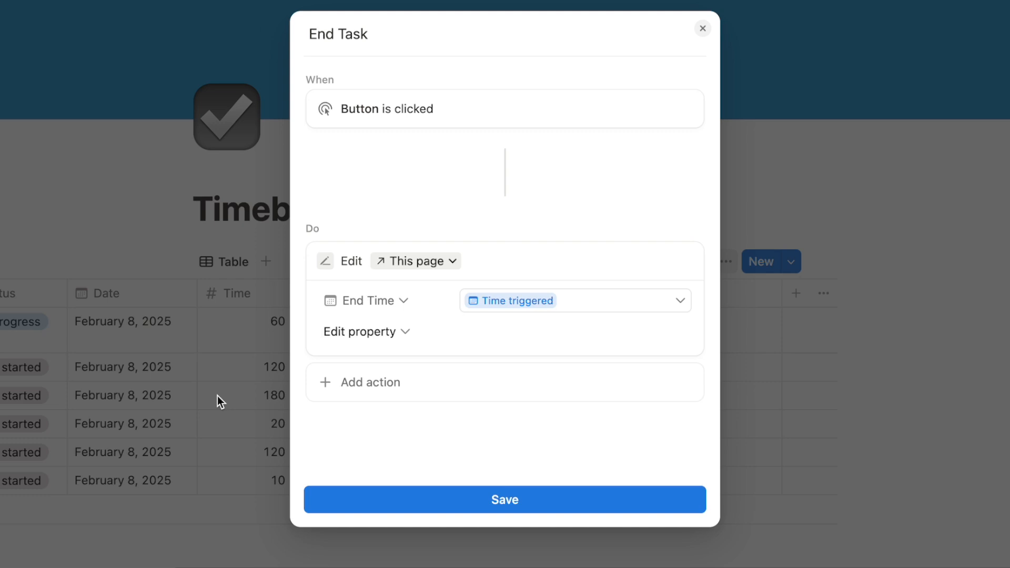
# Make End Task also set Status to Done, and save the automation
pyautogui.click(363, 334)
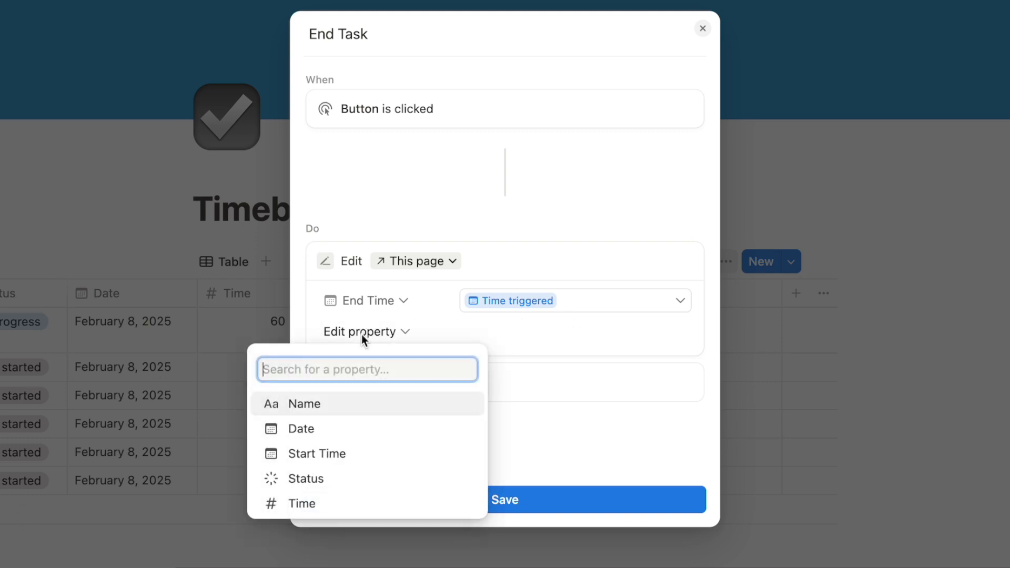
pyautogui.click(307, 479)
pyautogui.click(476, 333)
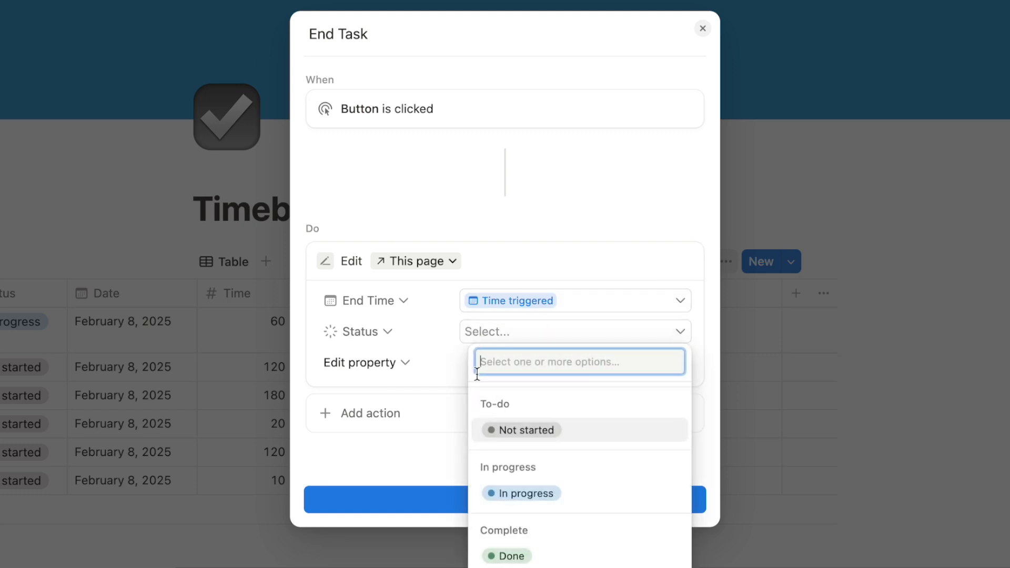
pyautogui.click(509, 558)
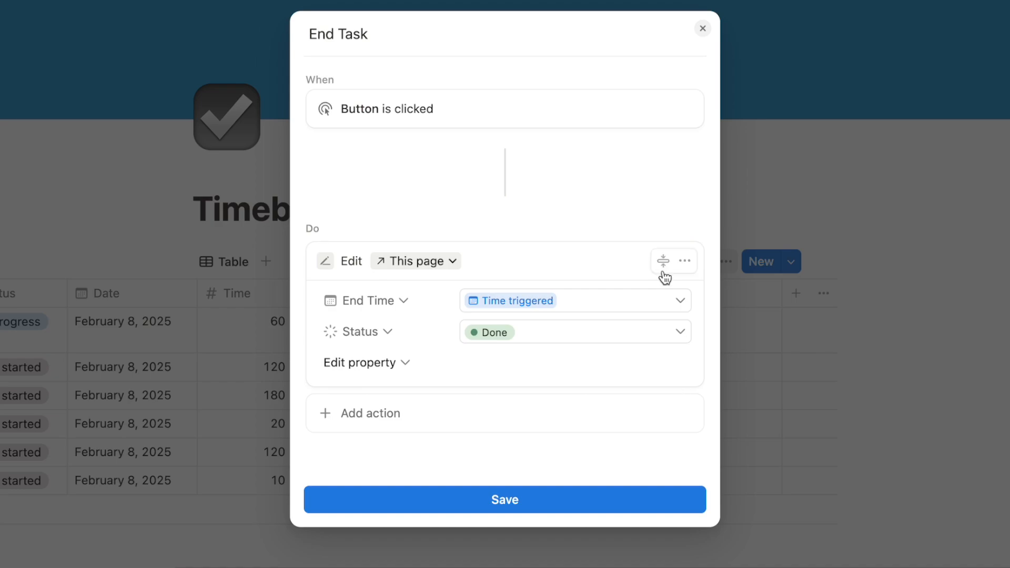
pyautogui.click(492, 509)
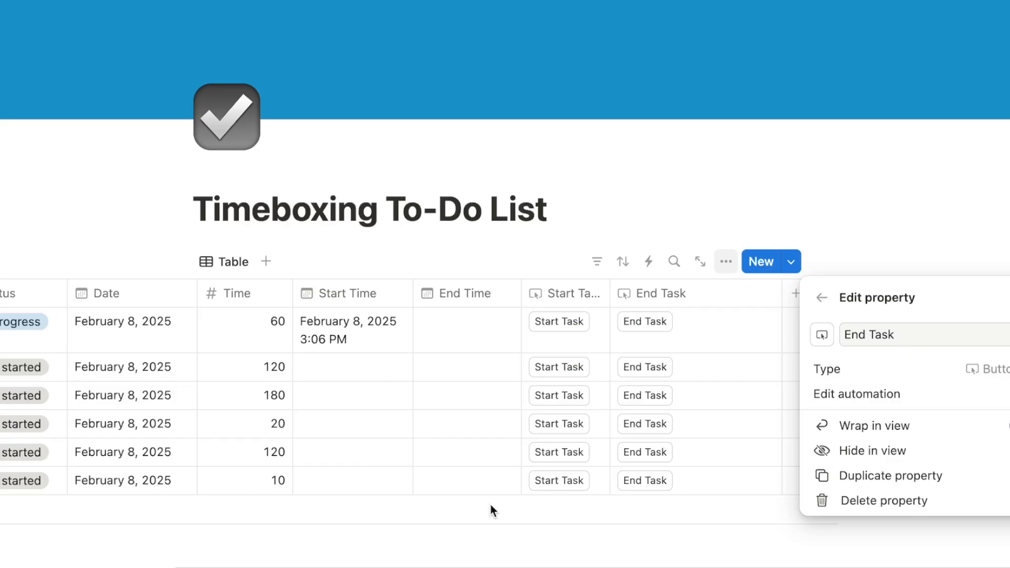
pyautogui.click(491, 509)
# Finish the Daily meeting task with End Task so it reads Done, ending at 3:07 PM
pyautogui.click(764, 323)
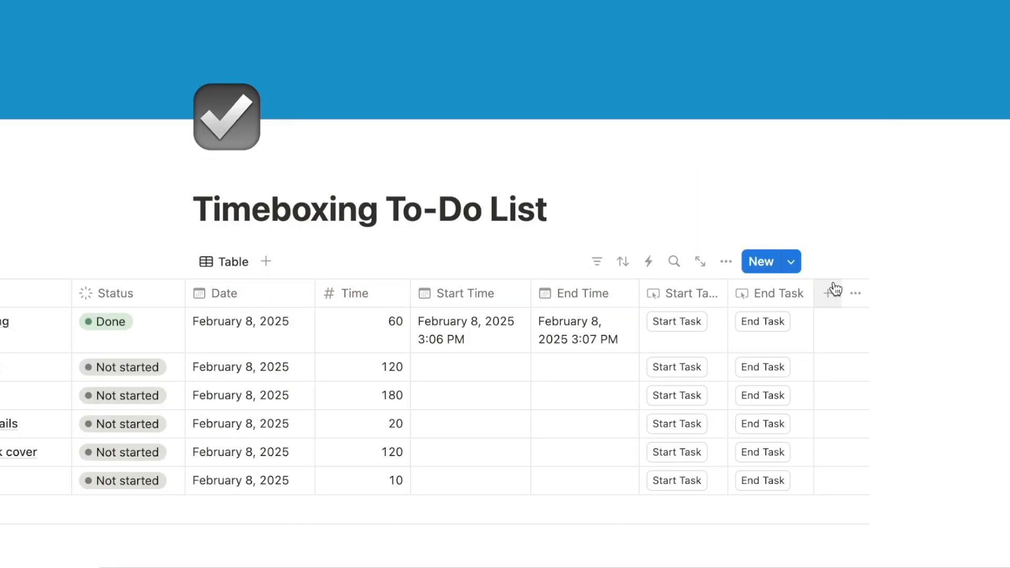
# Add a Formula property named 'Task Completion Status' after End Task and open its formula editor
pyautogui.click(829, 295)
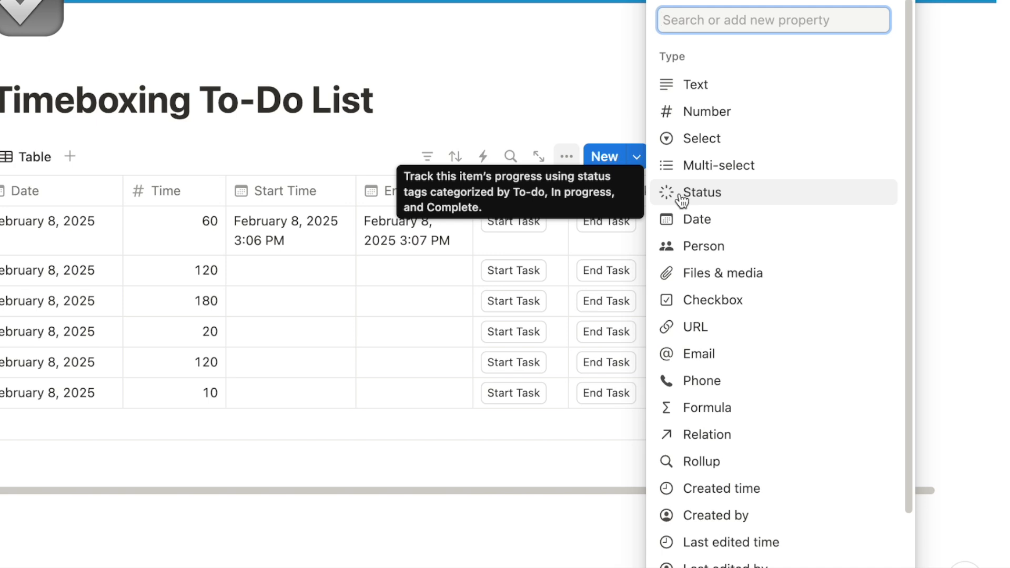
pyautogui.write('for')
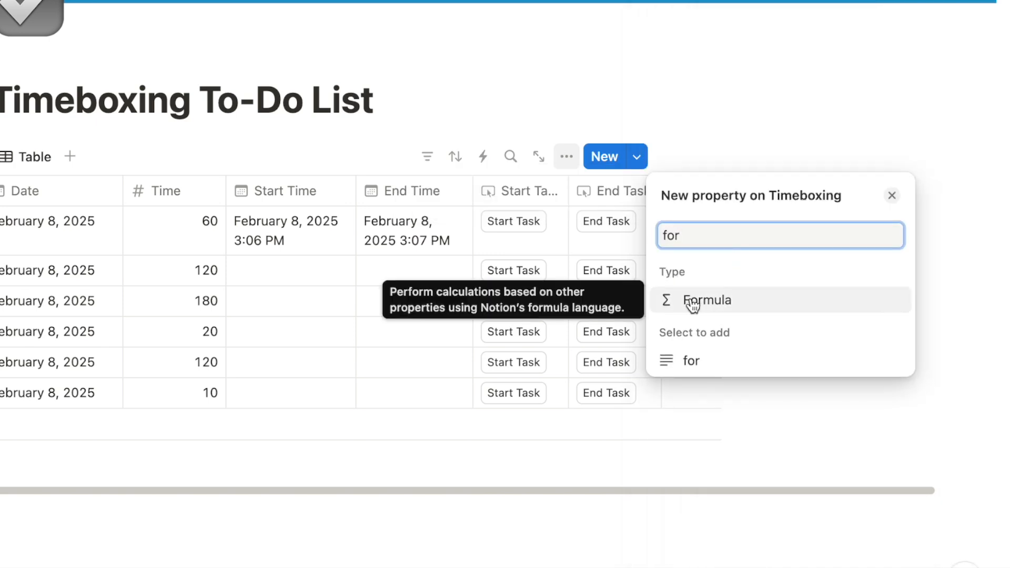
pyautogui.click(725, 308)
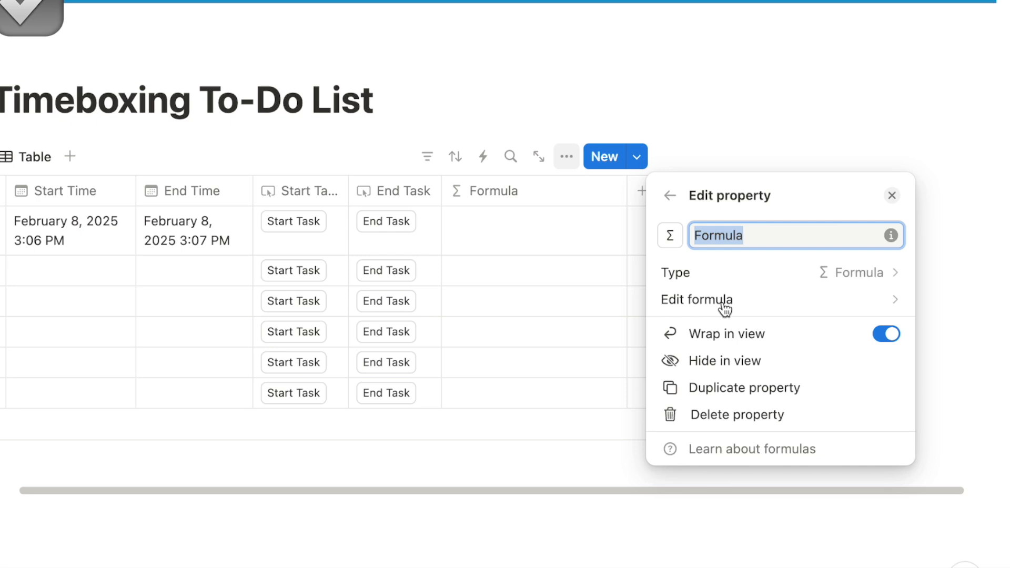
pyautogui.write('Task Completion Status')
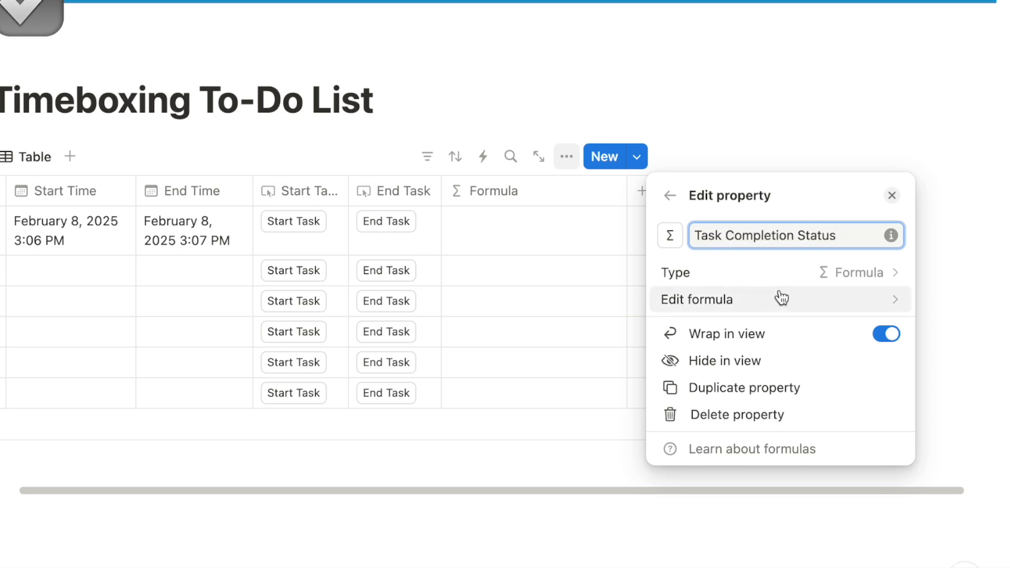
pyautogui.click(705, 302)
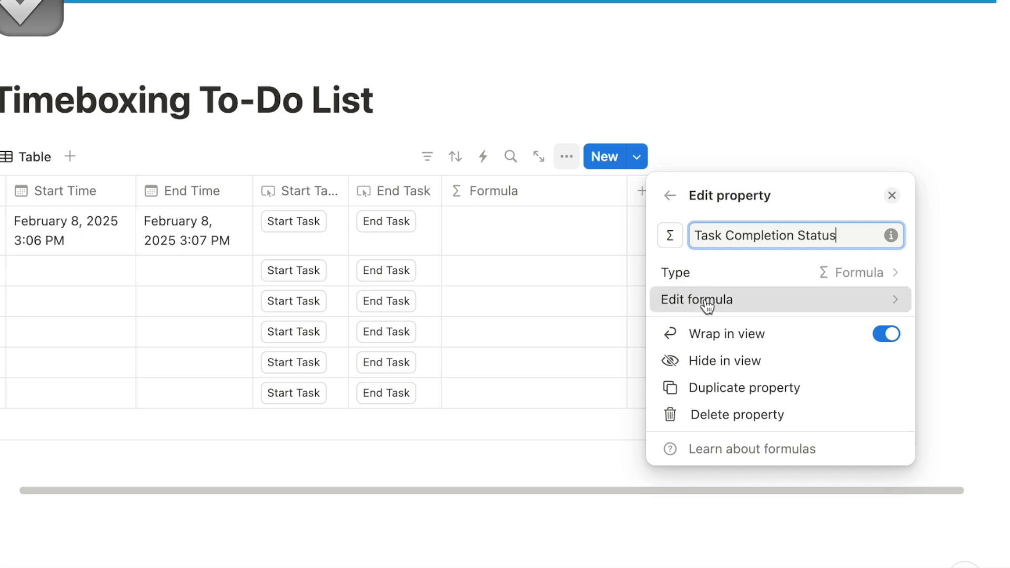
pyautogui.moveTo(345, 172); pyautogui.dragTo(190, 47)
pyautogui.click(132, 213)
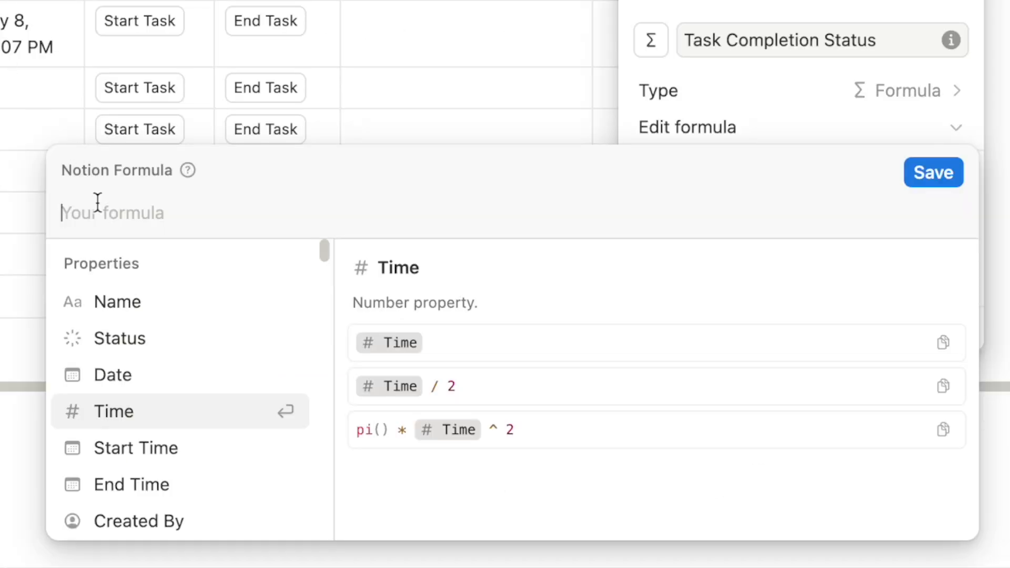
# Enter dateBetween(End Time, Start Time, "minutes") as the formula and save it
pyautogui.write('date')
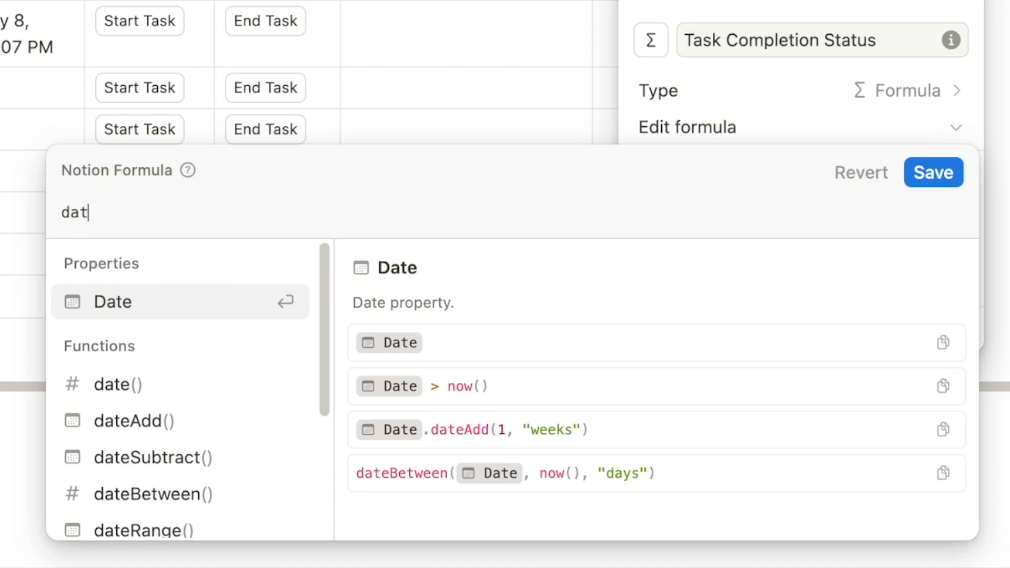
pyautogui.write('B')
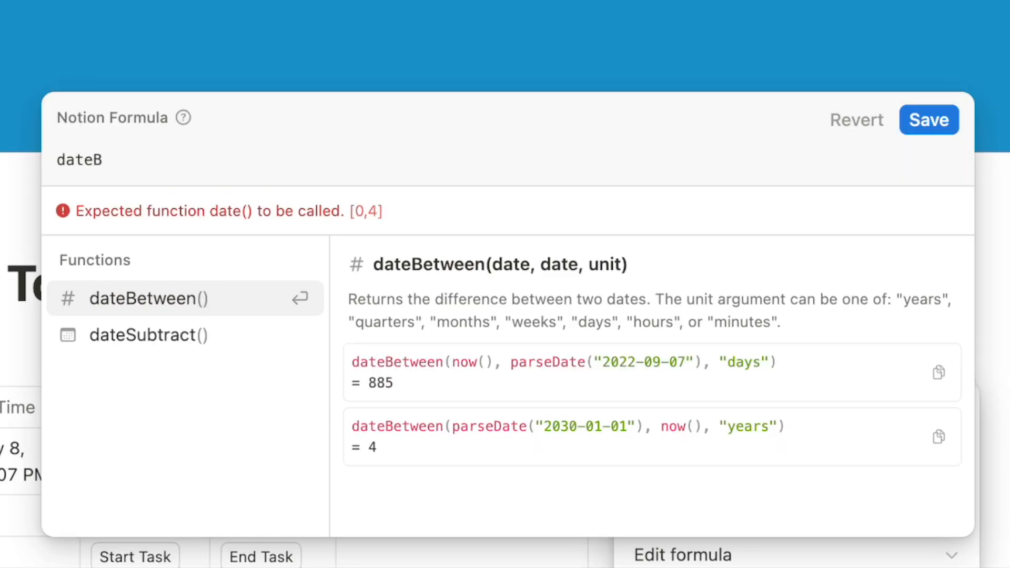
pyautogui.click(131, 304)
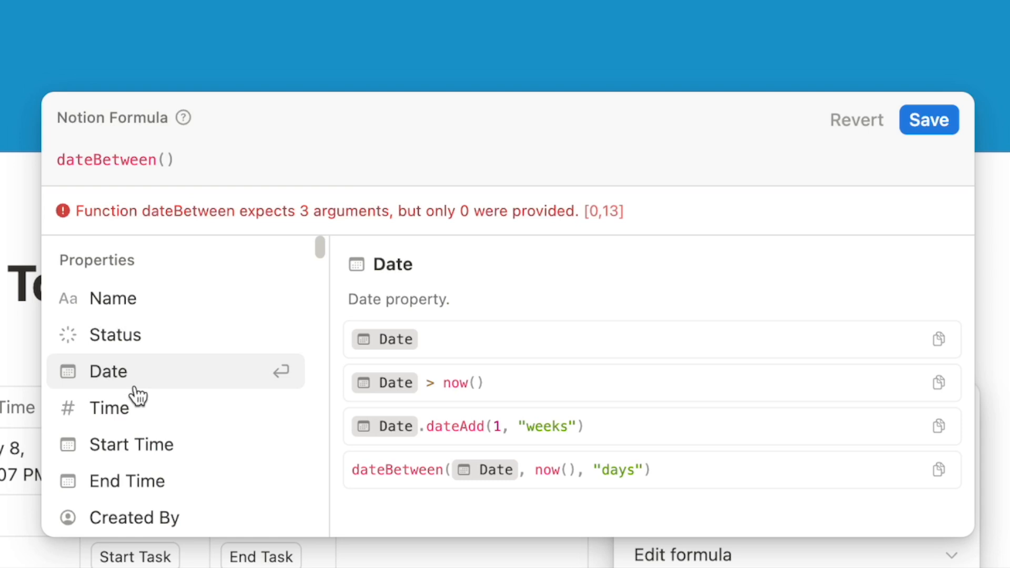
pyautogui.click(127, 479)
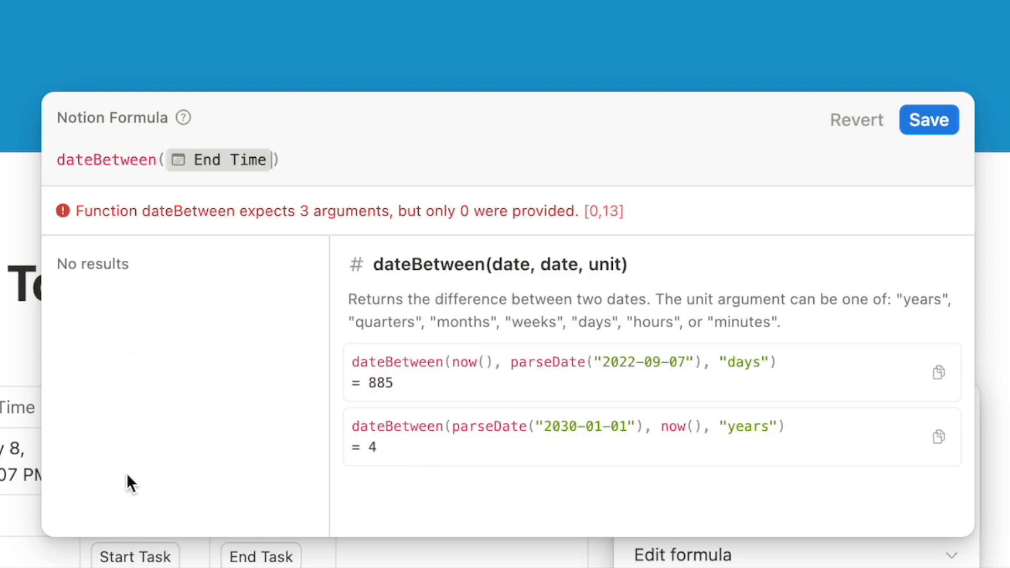
pyautogui.write(',')
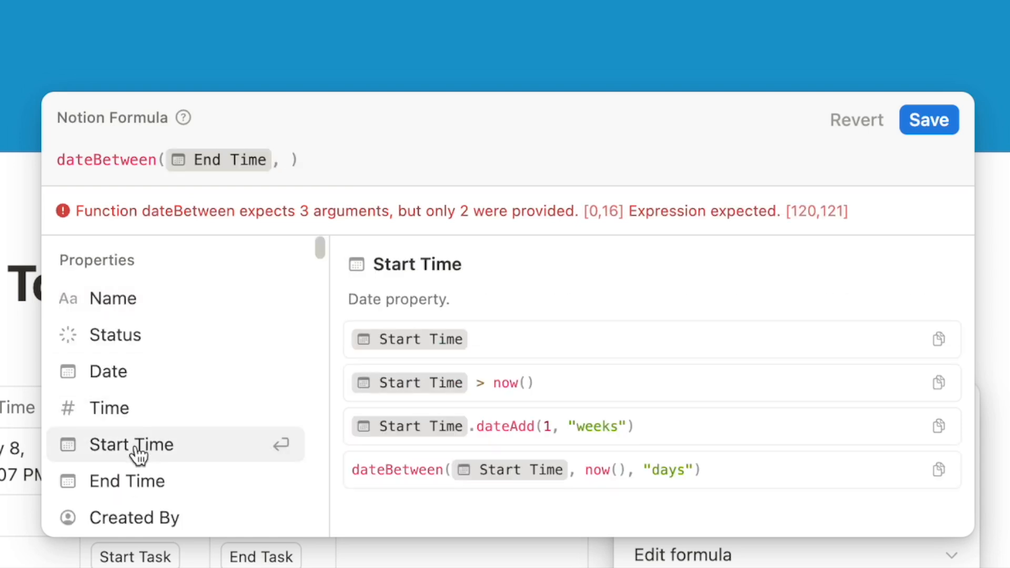
pyautogui.click(135, 444)
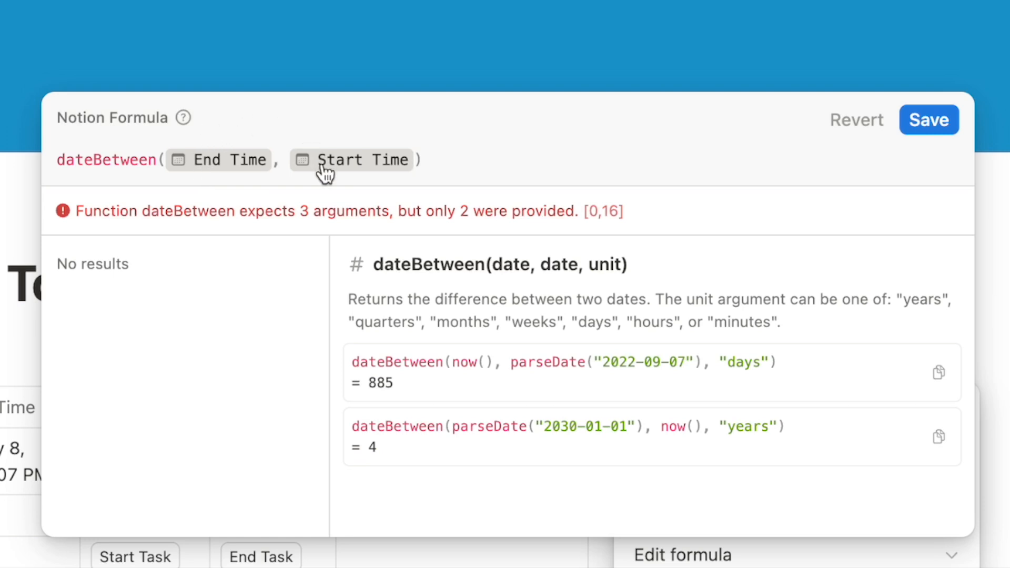
pyautogui.write(',')
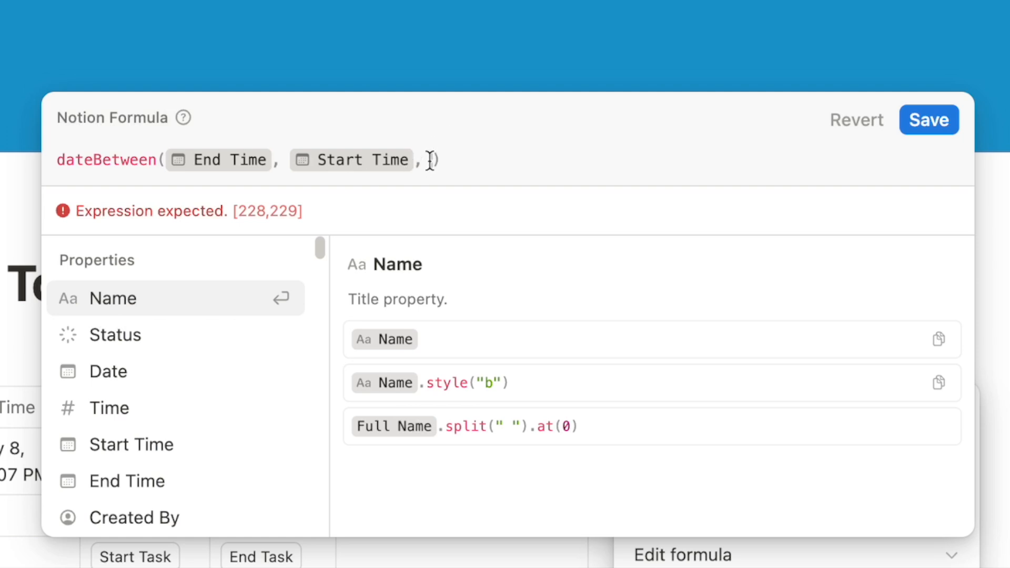
pyautogui.write('""minute')
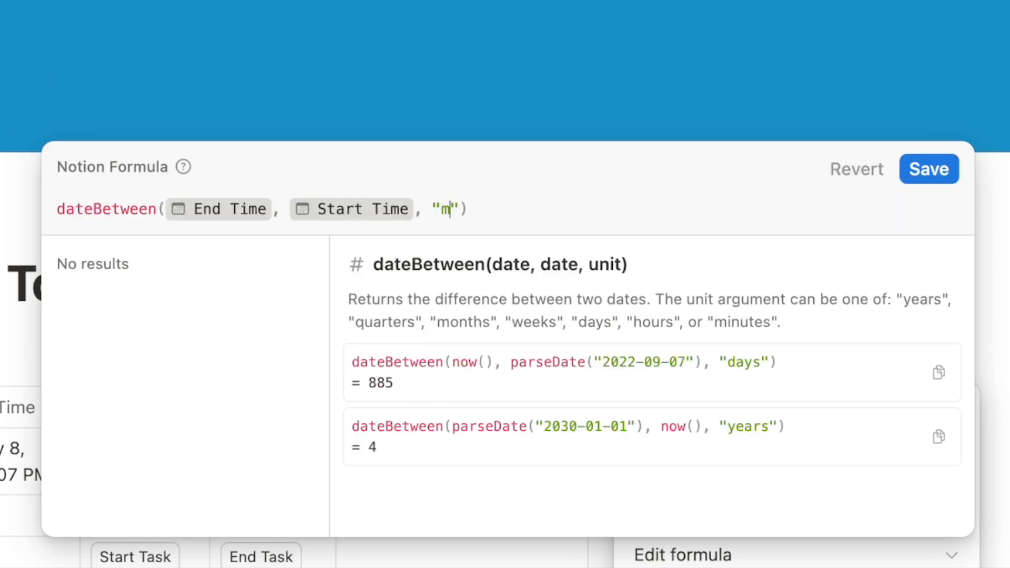
pyautogui.write('s')
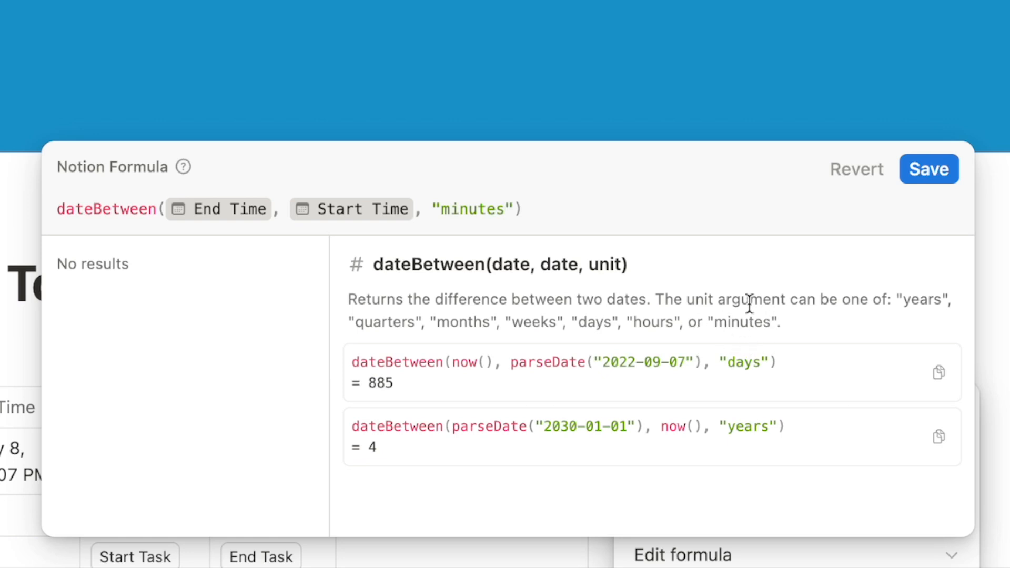
pyautogui.click(929, 174)
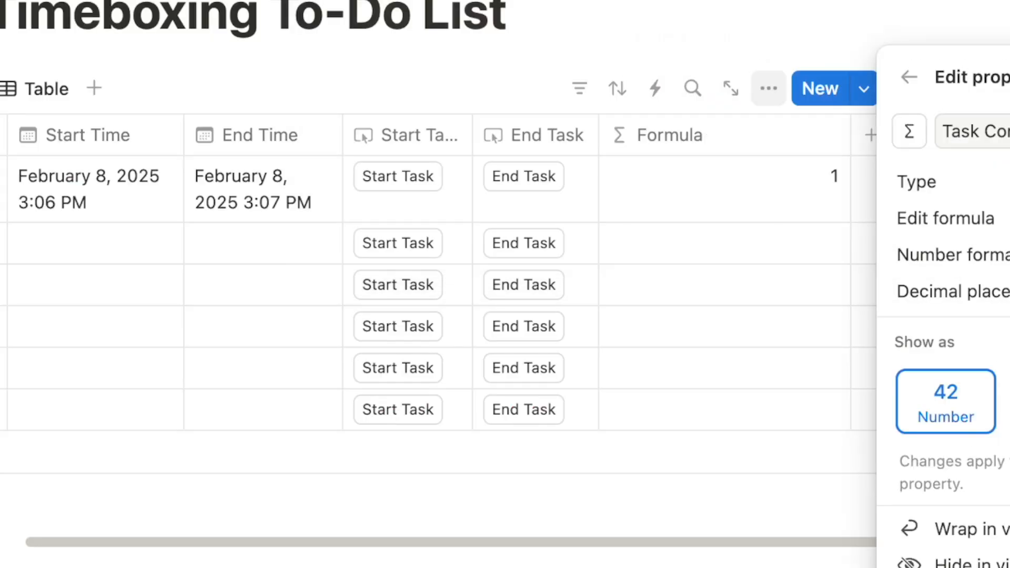
# Confirm the column name 'Task Completion Status' and reopen its formula from a cell
pyautogui.press('Return')
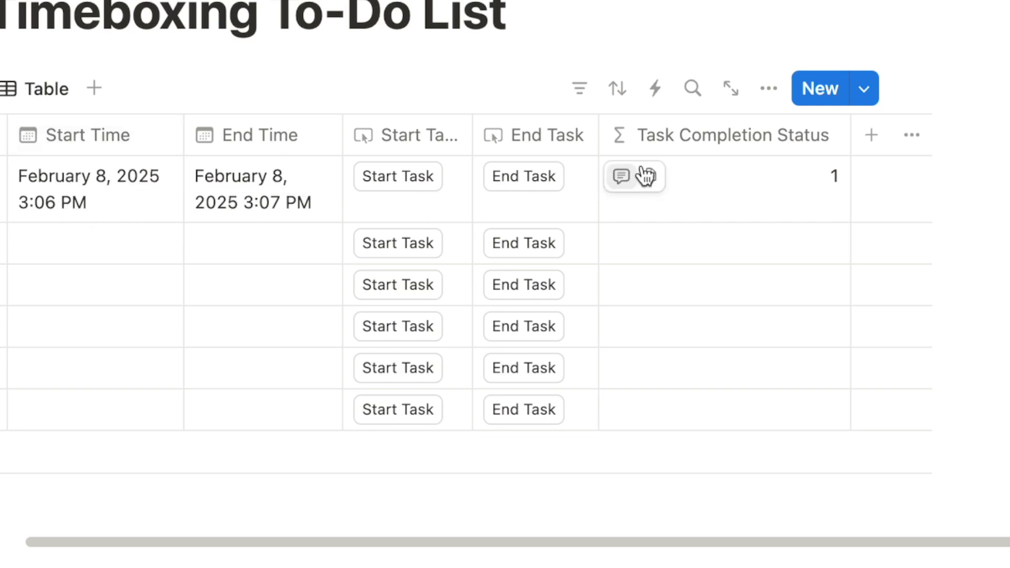
pyautogui.click(742, 180)
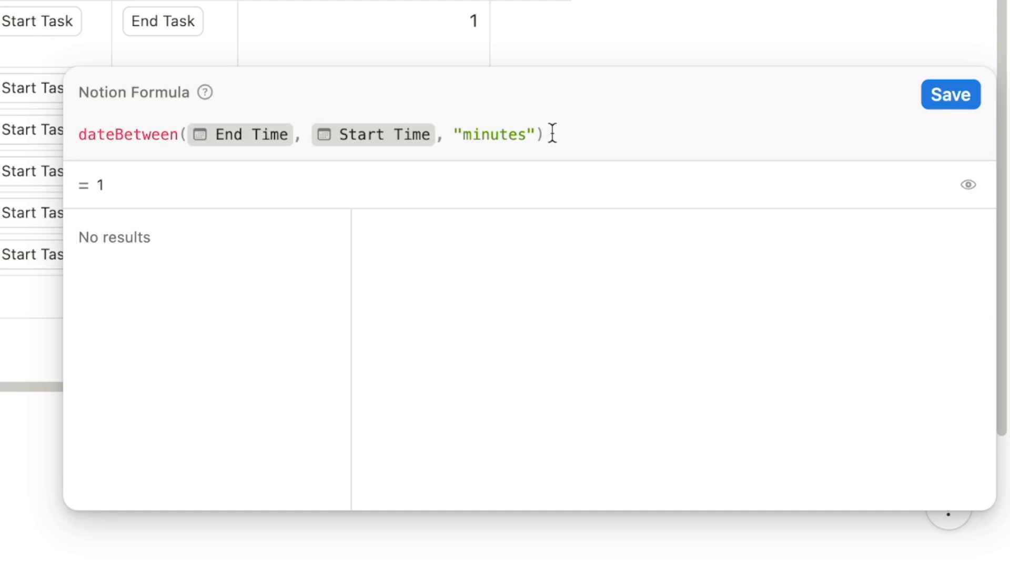
# Wrap the dateBetween calculation as let(timeTaken, …) and add a comma after it
pyautogui.moveTo(567, 138); pyautogui.dragTo(80, 129)
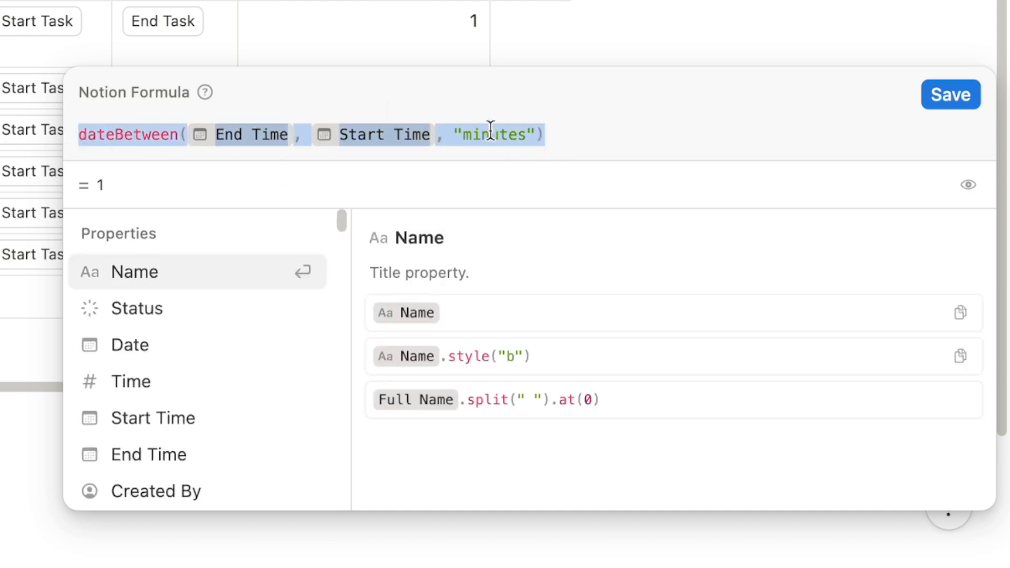
pyautogui.click(561, 136)
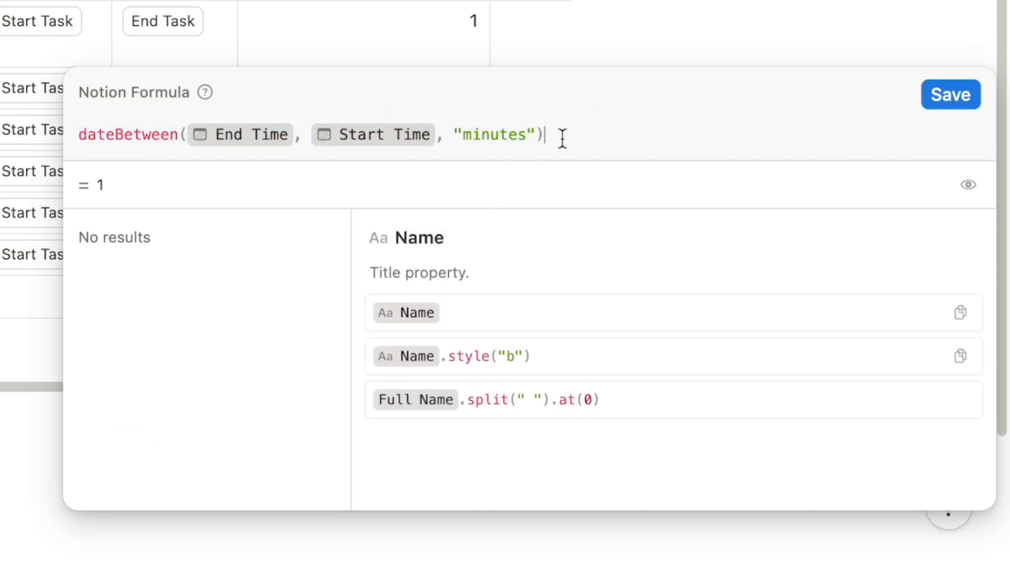
pyautogui.click(79, 135)
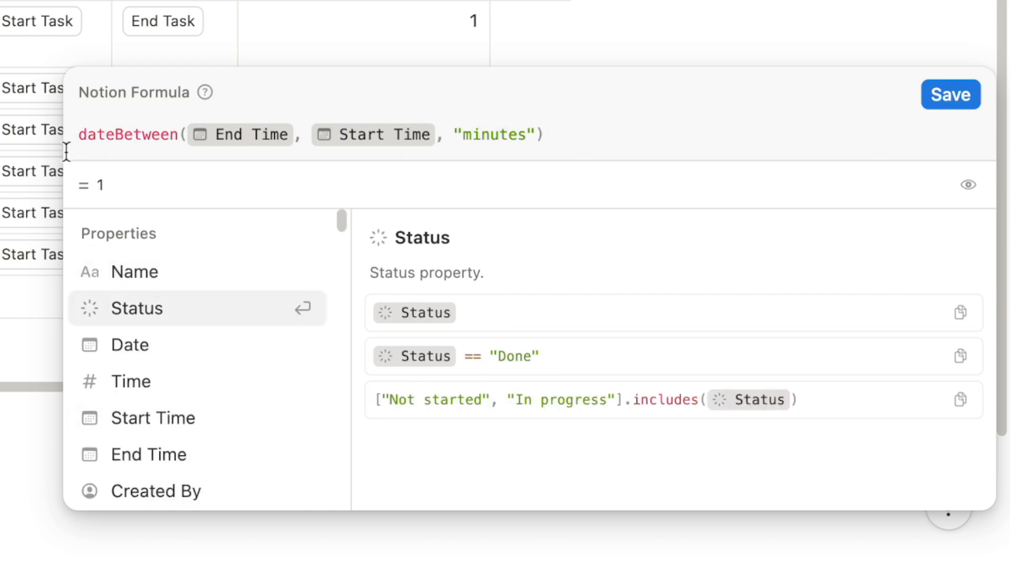
pyautogui.write('let')
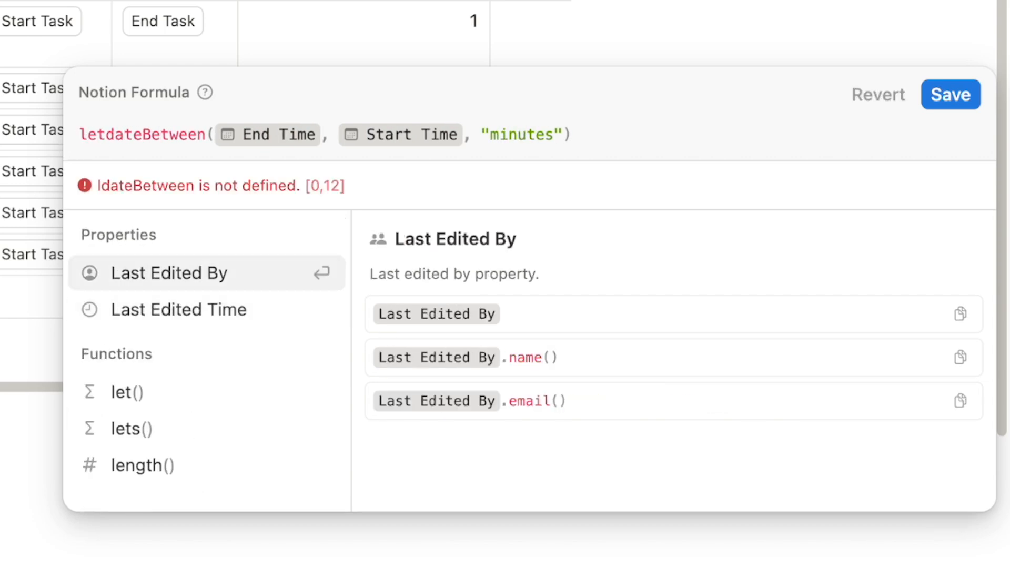
pyautogui.write('(')
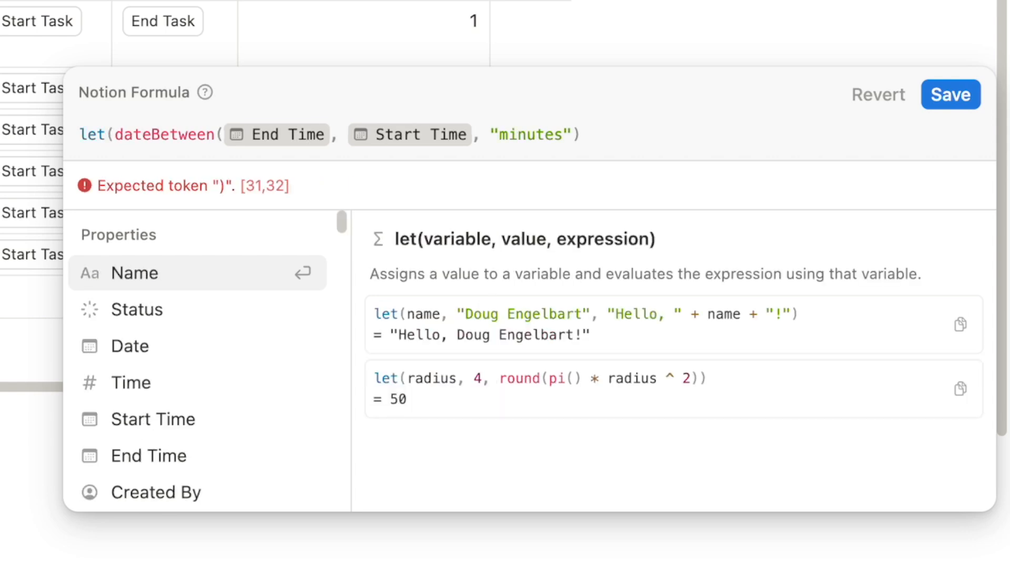
pyautogui.write('timeTak')
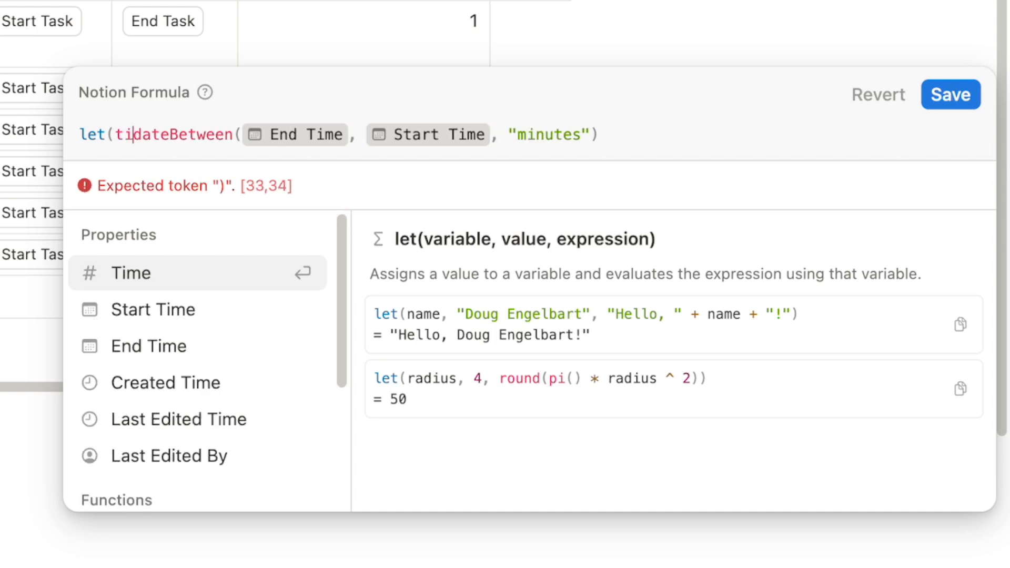
pyautogui.write('en,')
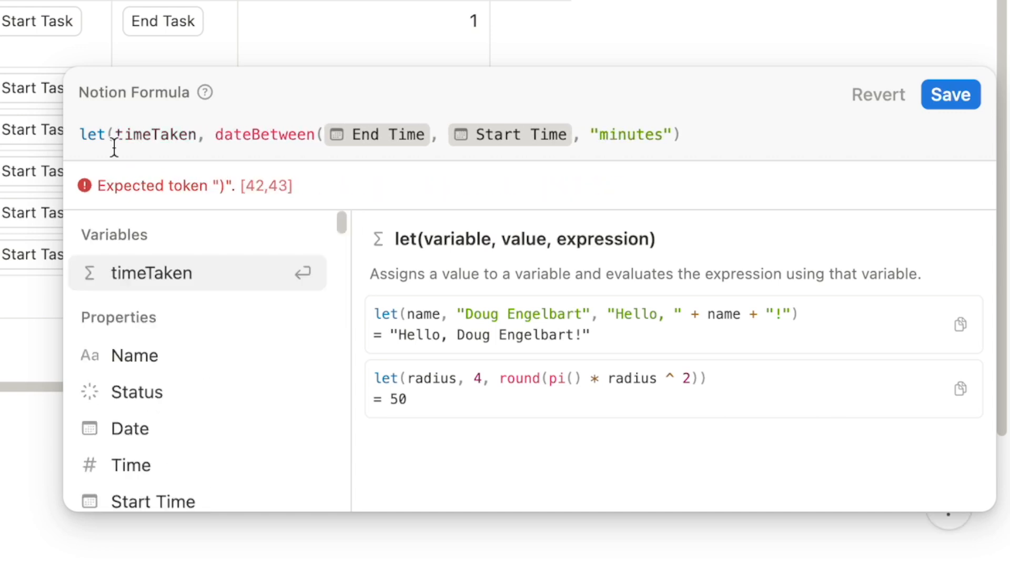
pyautogui.moveTo(116, 135); pyautogui.dragTo(680, 135)
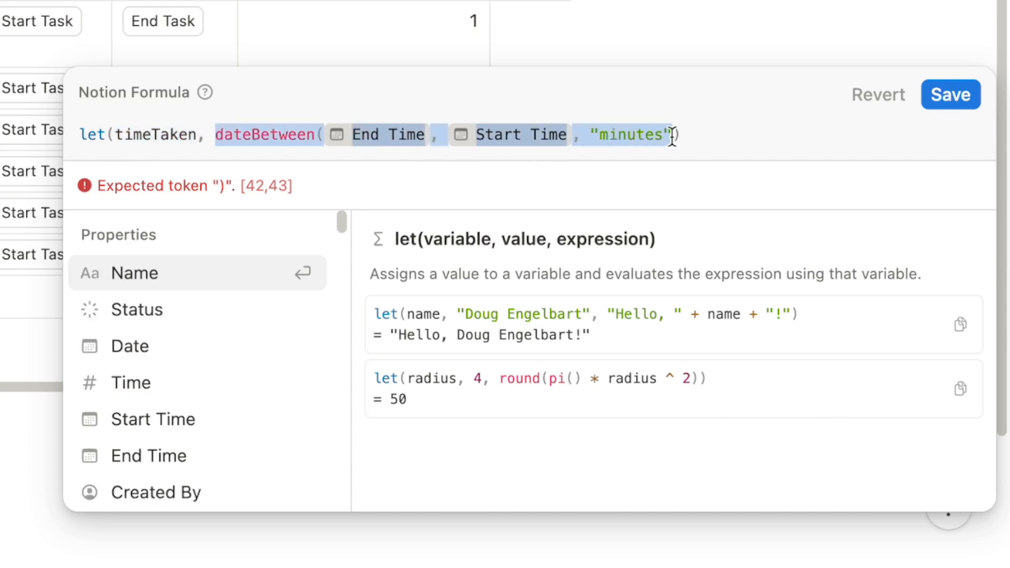
pyautogui.moveTo(196, 135); pyautogui.dragTo(116, 136)
pyautogui.moveTo(219, 135); pyautogui.dragTo(697, 143)
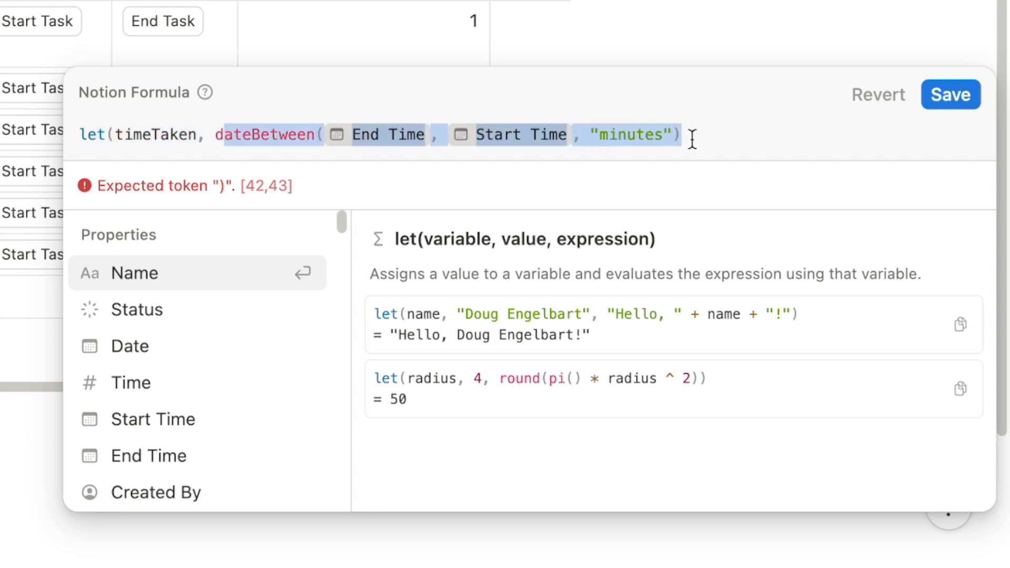
pyautogui.click(693, 140)
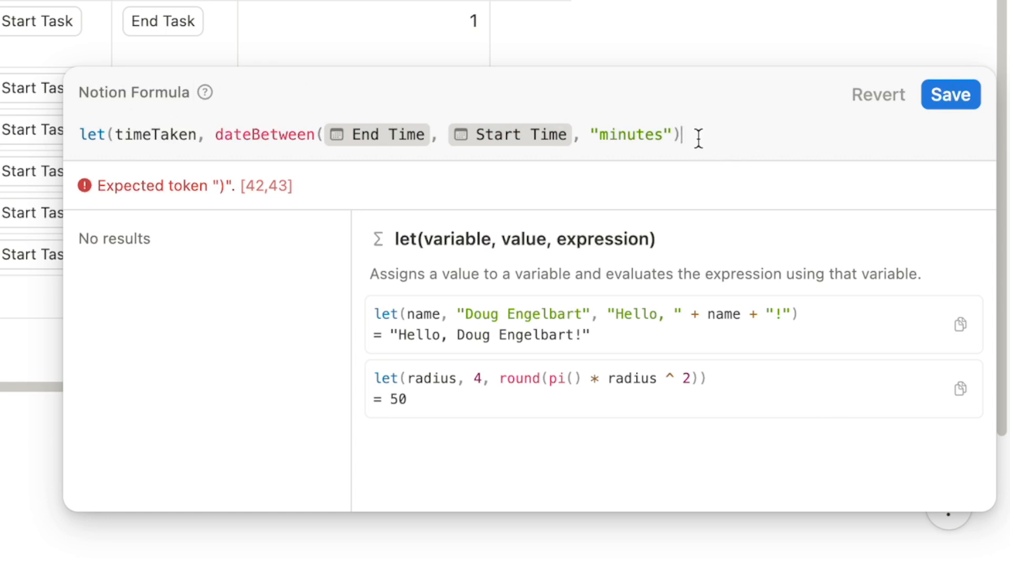
pyautogui.write(',')
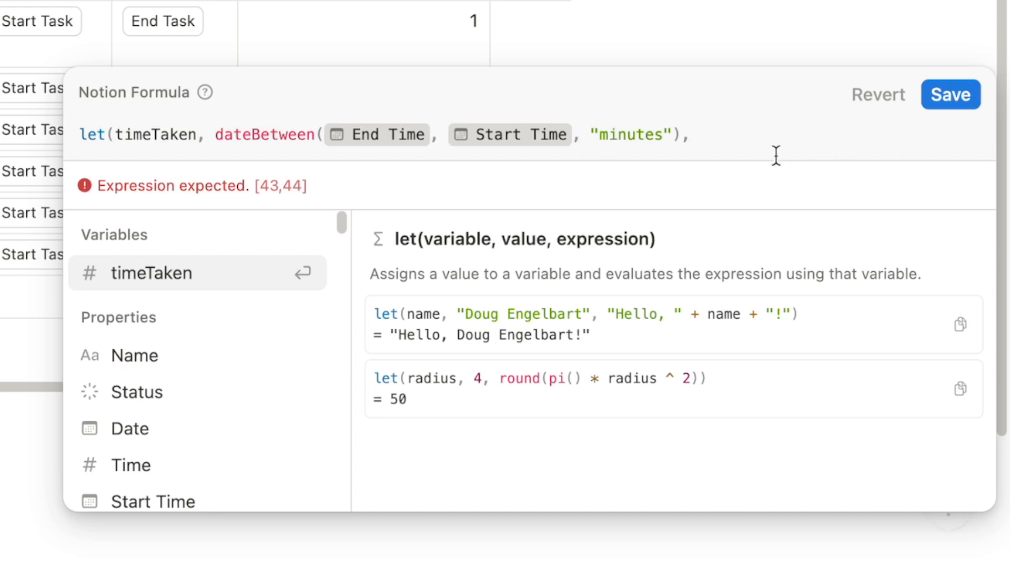
# On a new line, add if(timeTaken <= Time, "Task completed on time!"
pyautogui.hotkey('shift', 'Return')
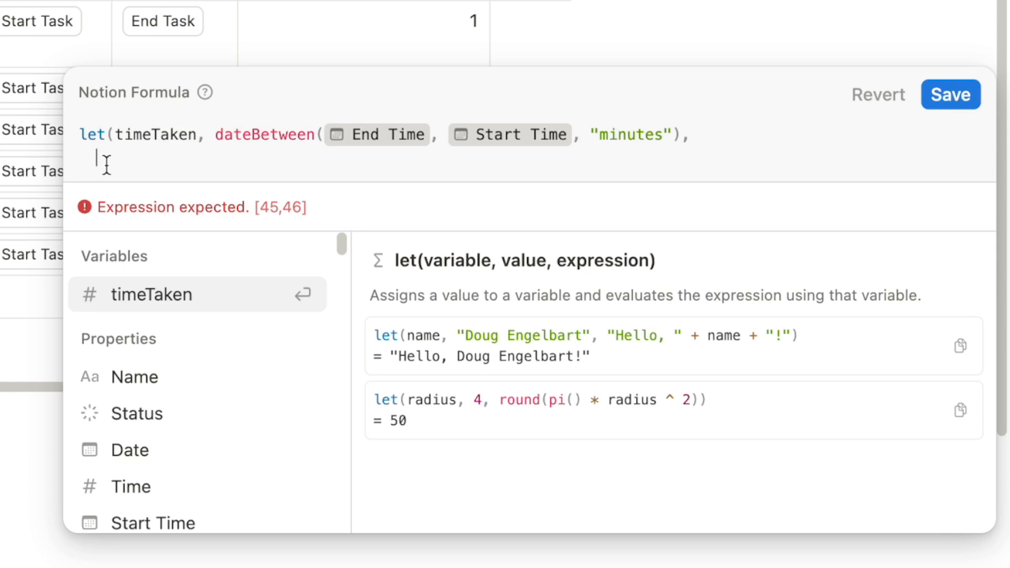
pyautogui.write('if(')
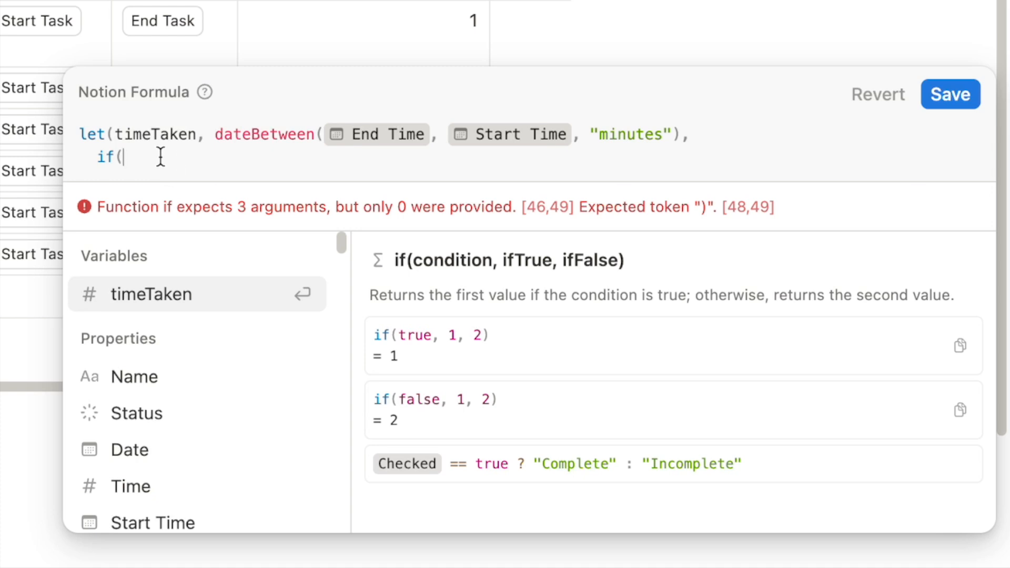
pyautogui.write('ti')
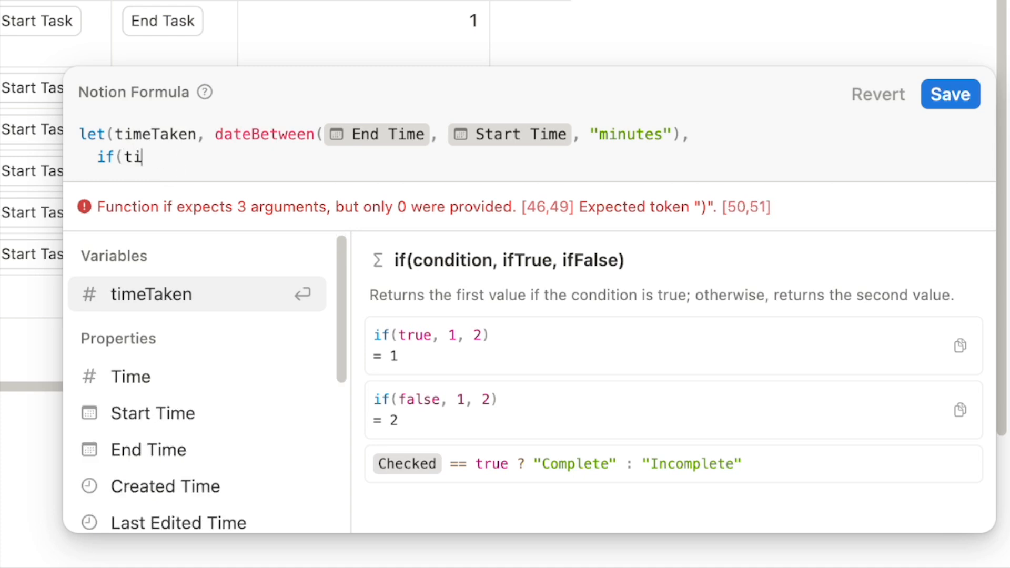
pyautogui.write('meTaken ')
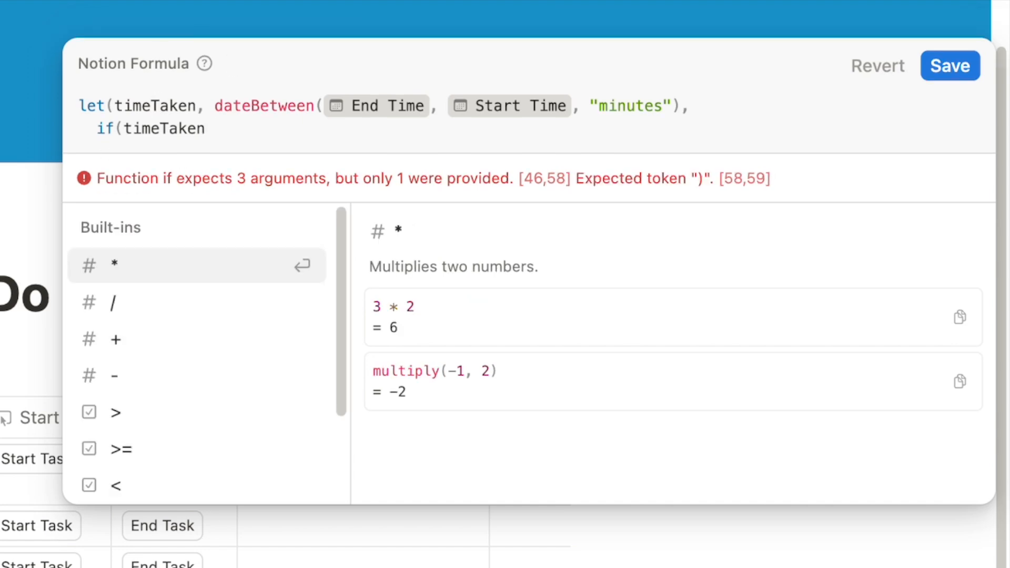
pyautogui.write('<=')
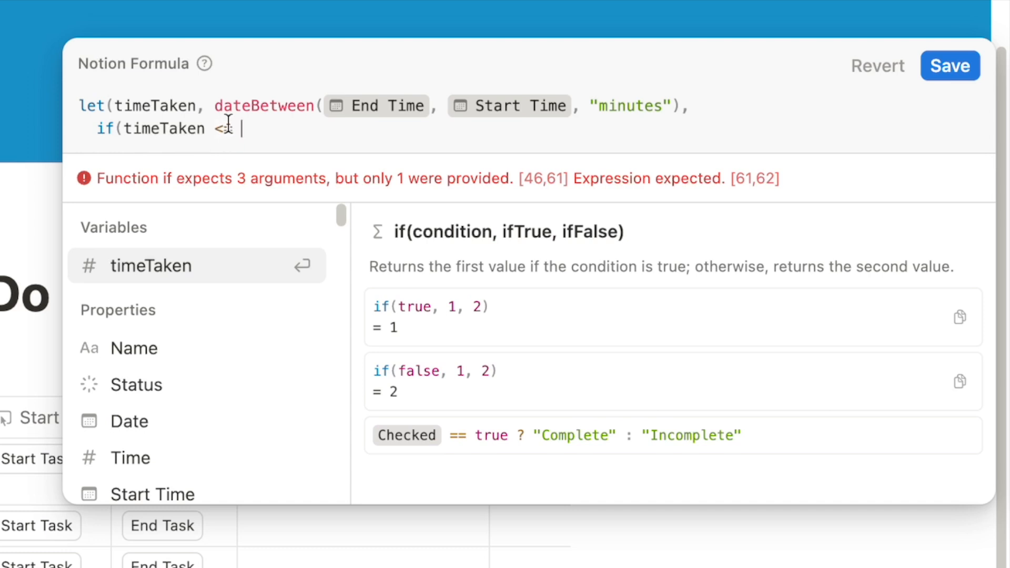
pyautogui.click(131, 458)
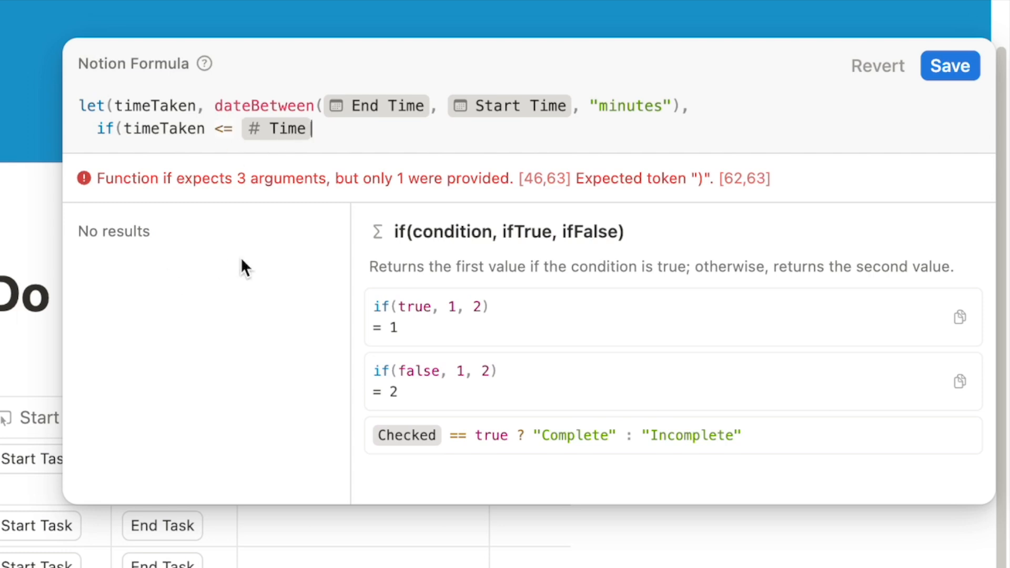
pyautogui.write(',')
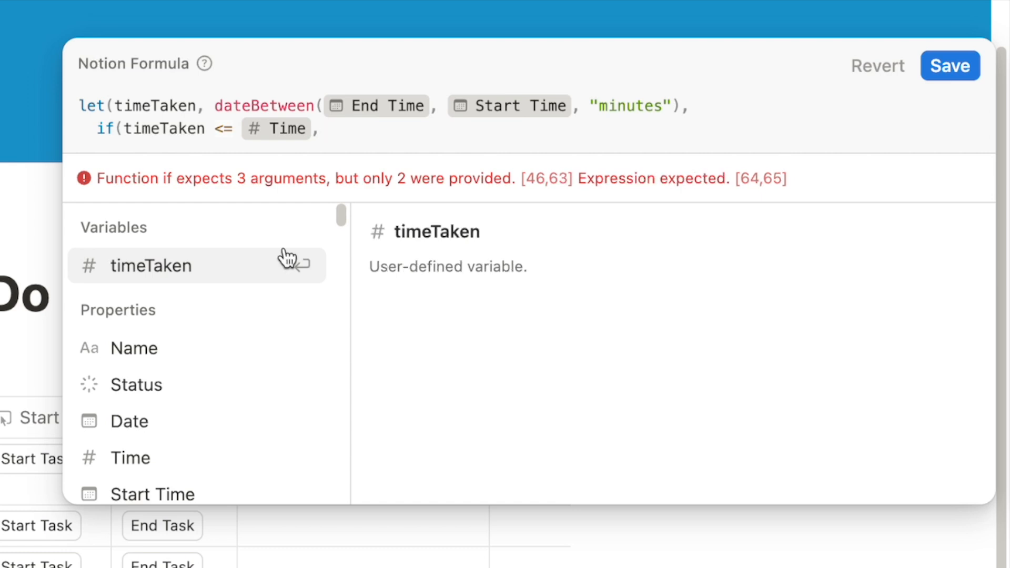
pyautogui.write(' "')
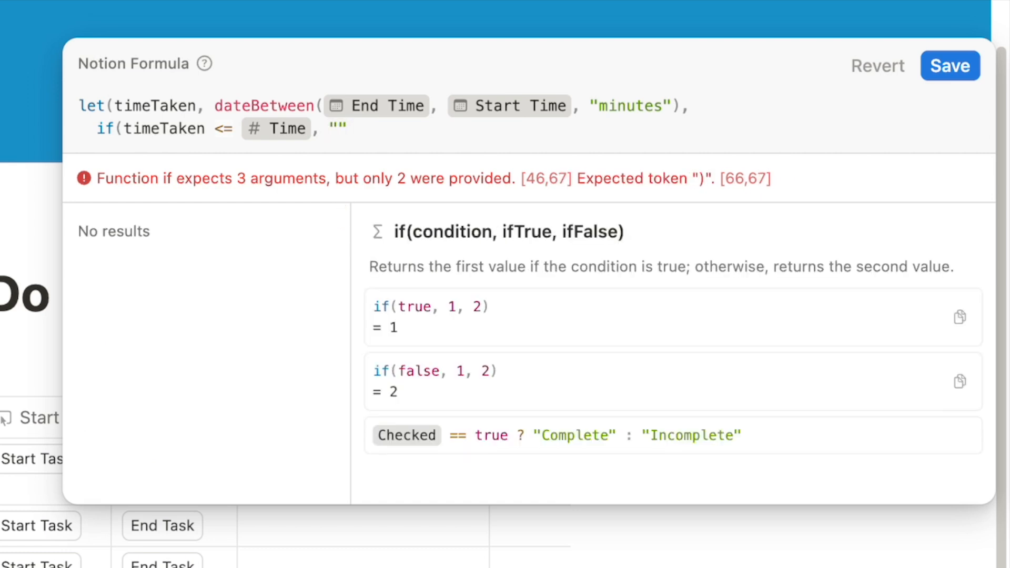
pyautogui.write('Task completed on time!')
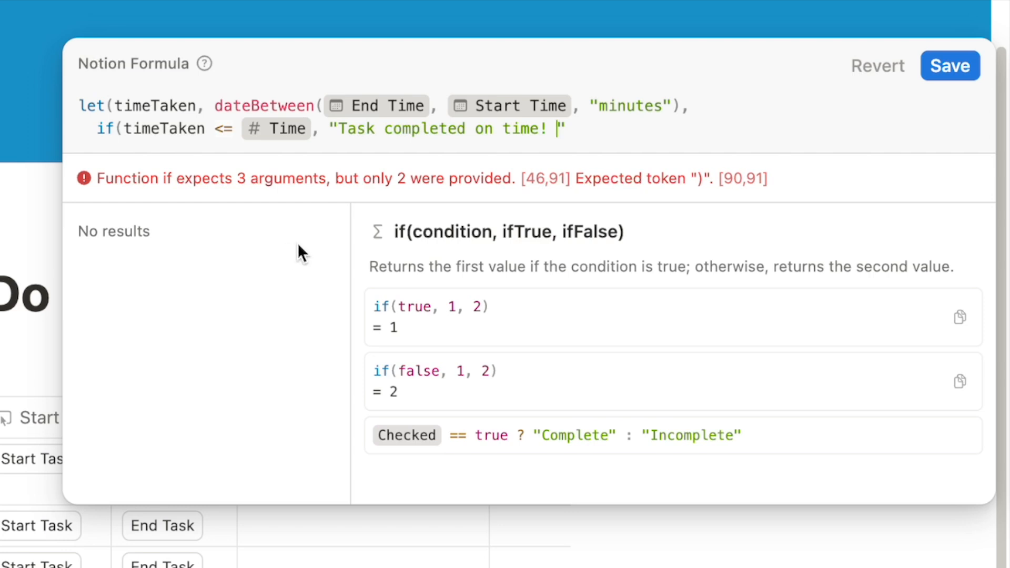
# Add a 🎉 emoji to the on-time message and style it with .style("b","green")
pyautogui.press('ctrl+super+space')
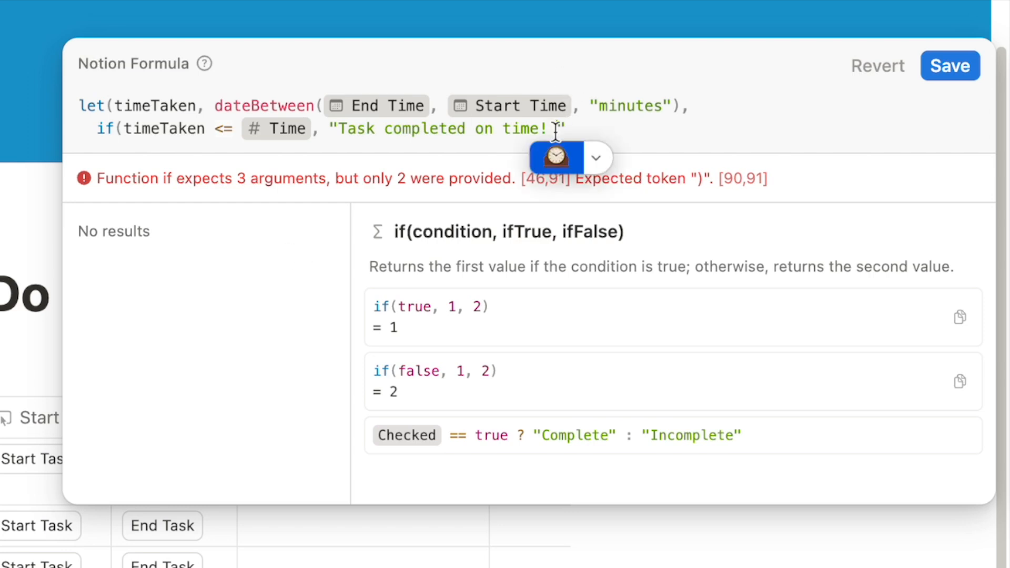
pyautogui.click(588, 153)
pyautogui.click(641, 298)
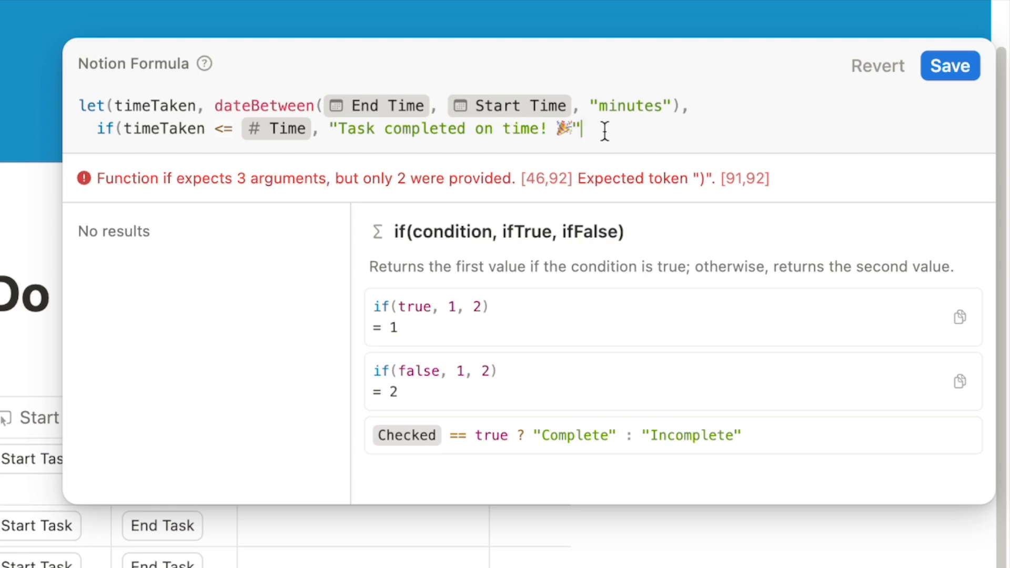
pyautogui.click(578, 136)
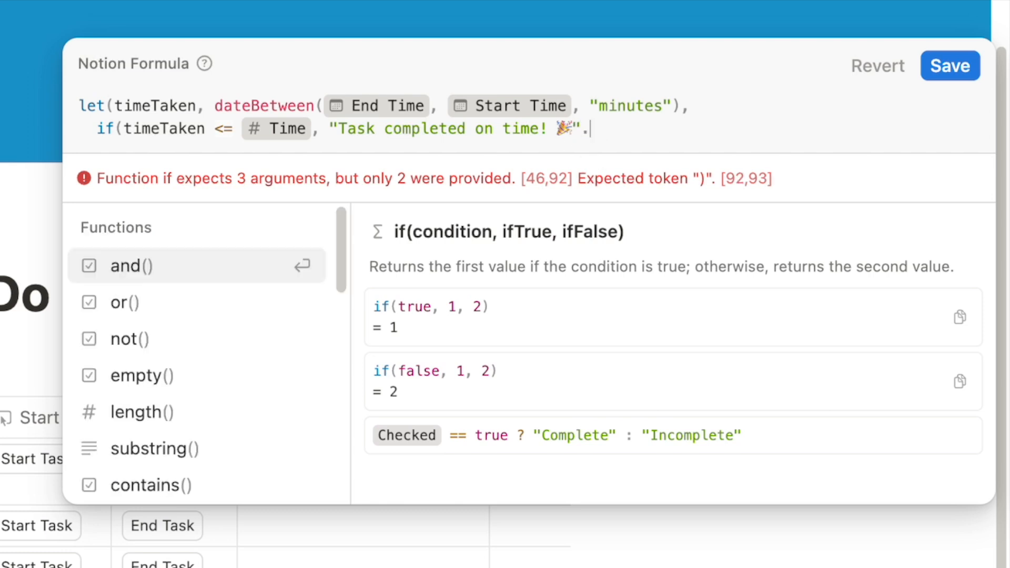
pyautogui.write('.style')
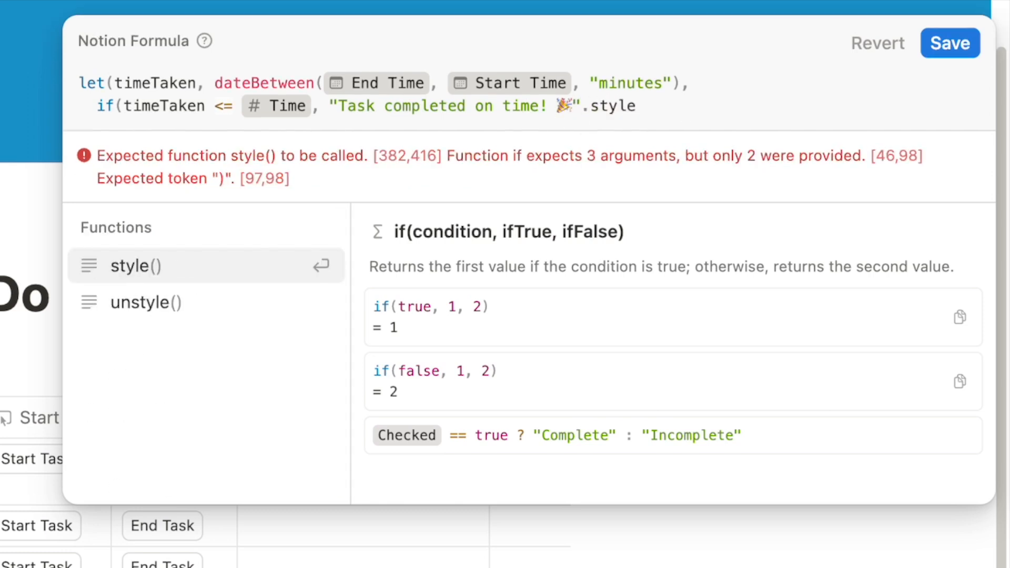
pyautogui.press('Return')
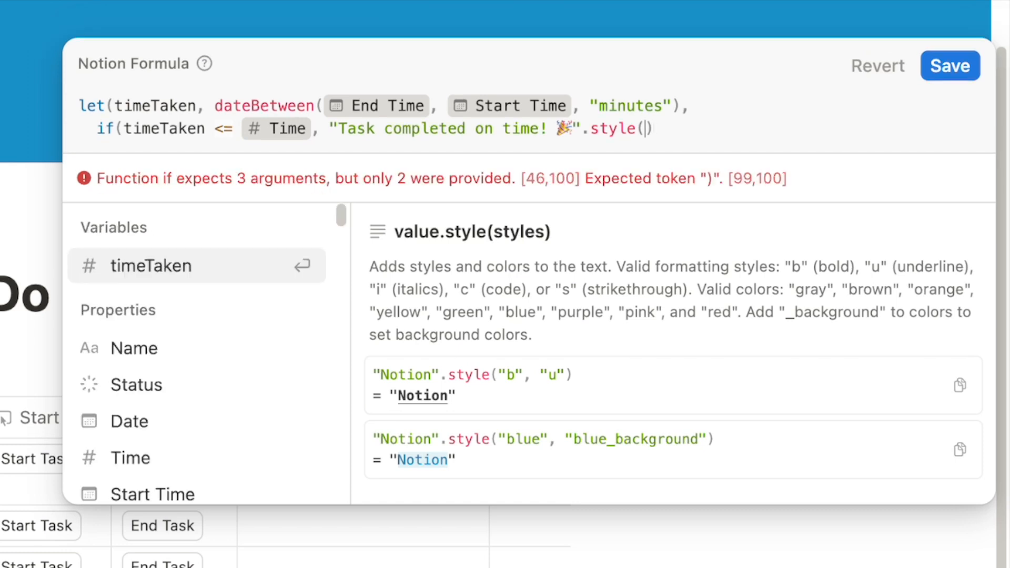
pyautogui.write('"b"')
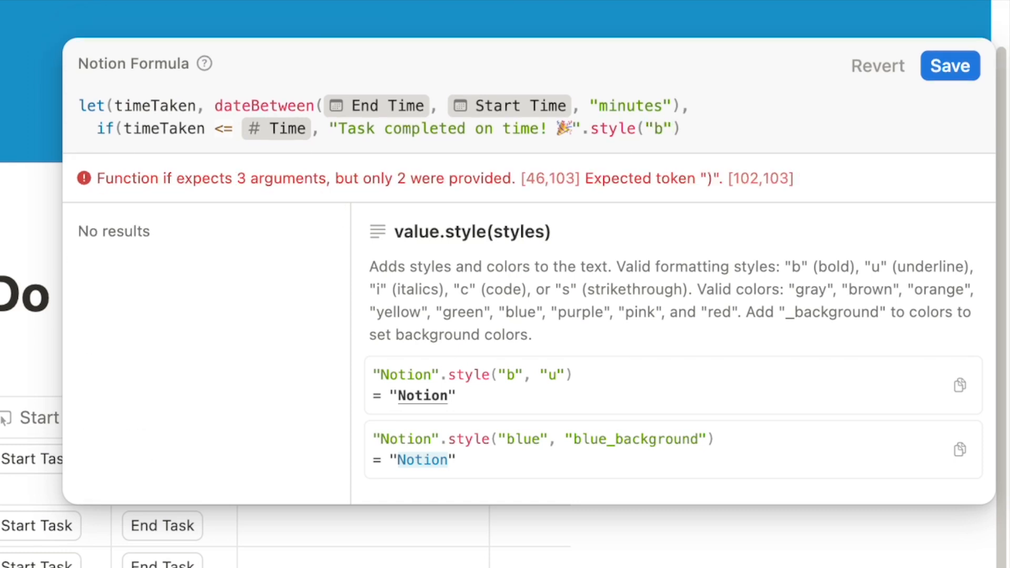
pyautogui.write(',""')
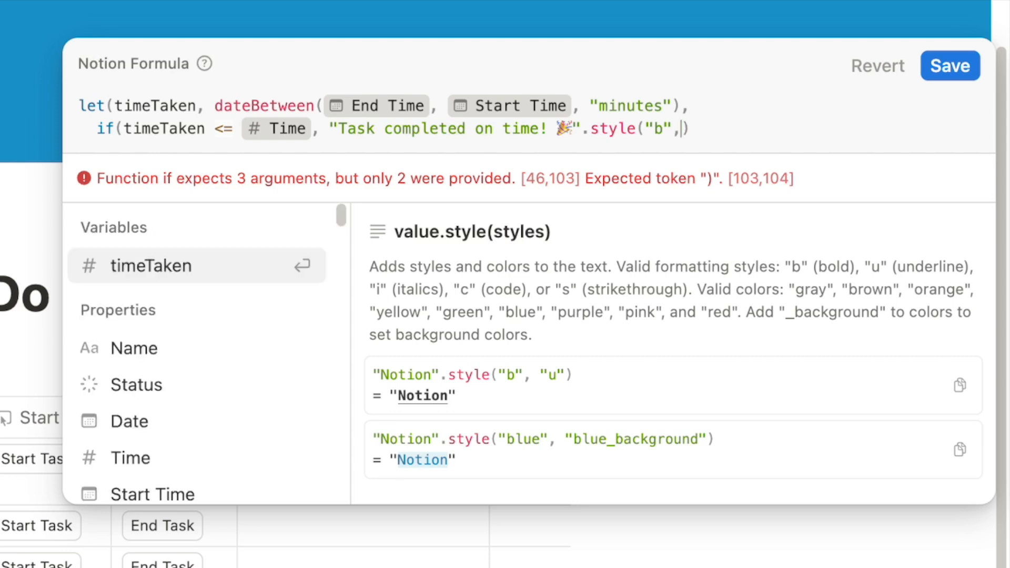
pyautogui.write('green')
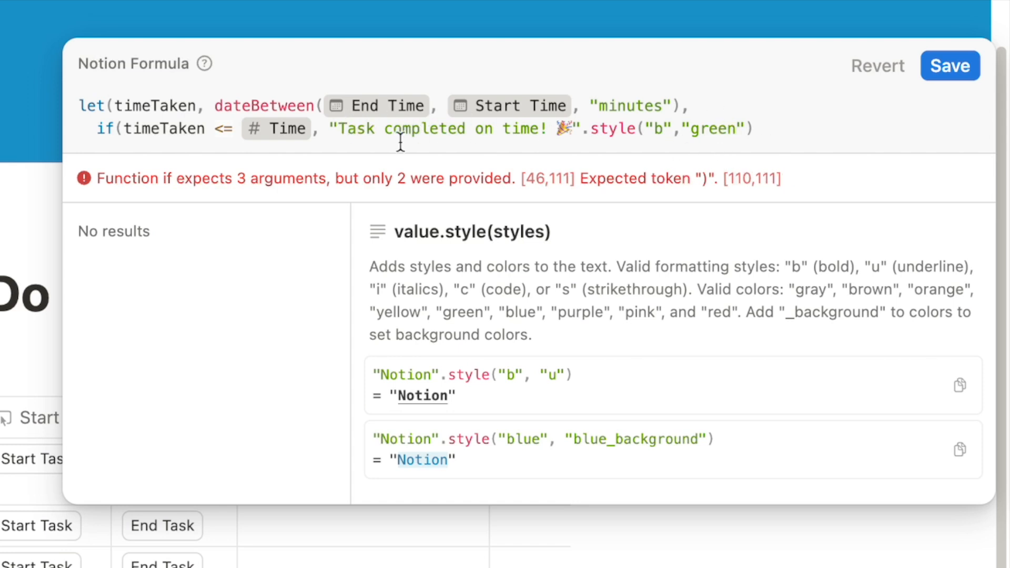
pyautogui.click(776, 128)
# On a third line, add "Time limit exceeded by " + (timeTaken - Time) as the else value
pyautogui.write(',')
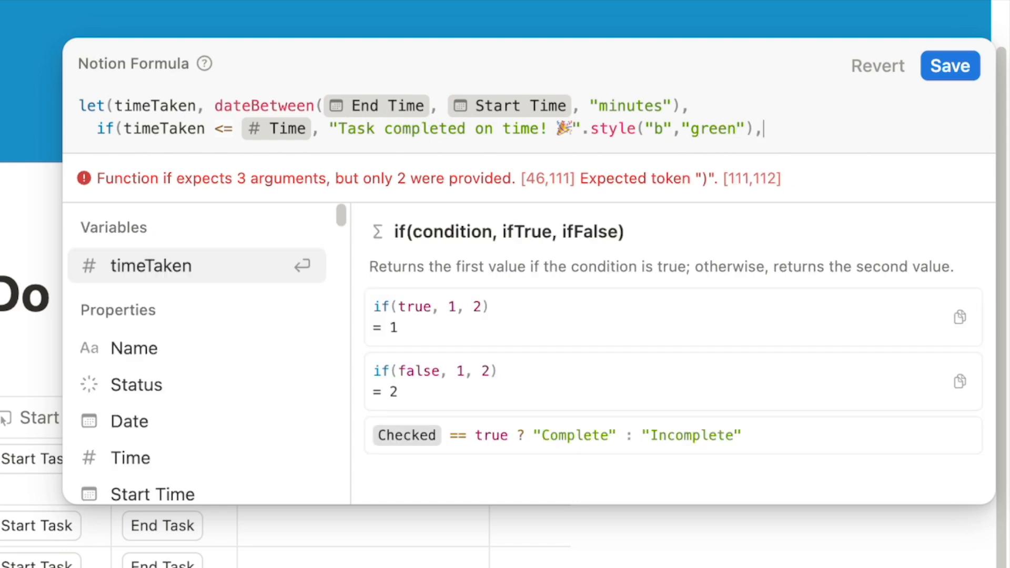
pyautogui.hotkey('shift', 'Return')
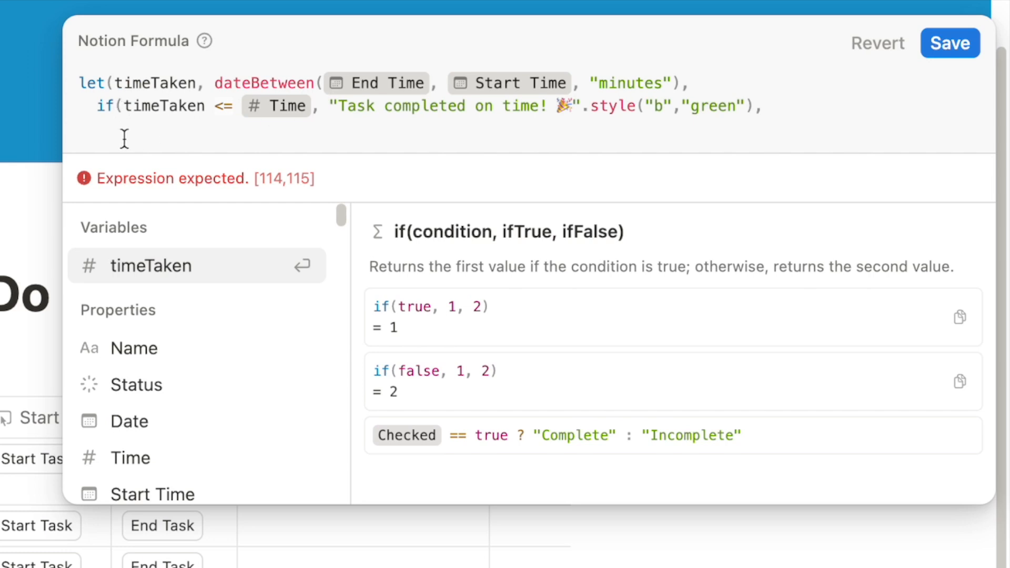
pyautogui.write('""')
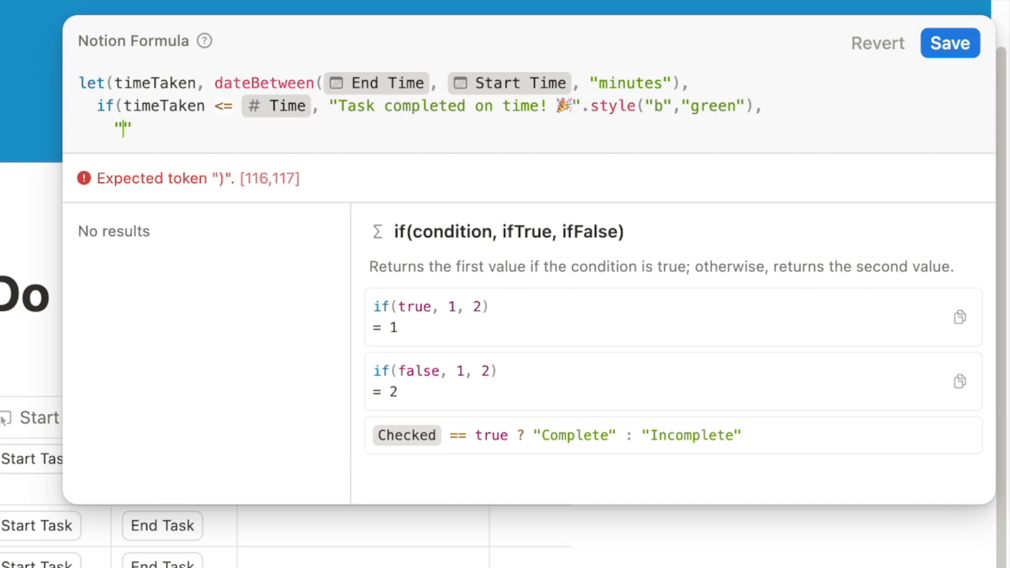
pyautogui.write('Time limit exceeded by')
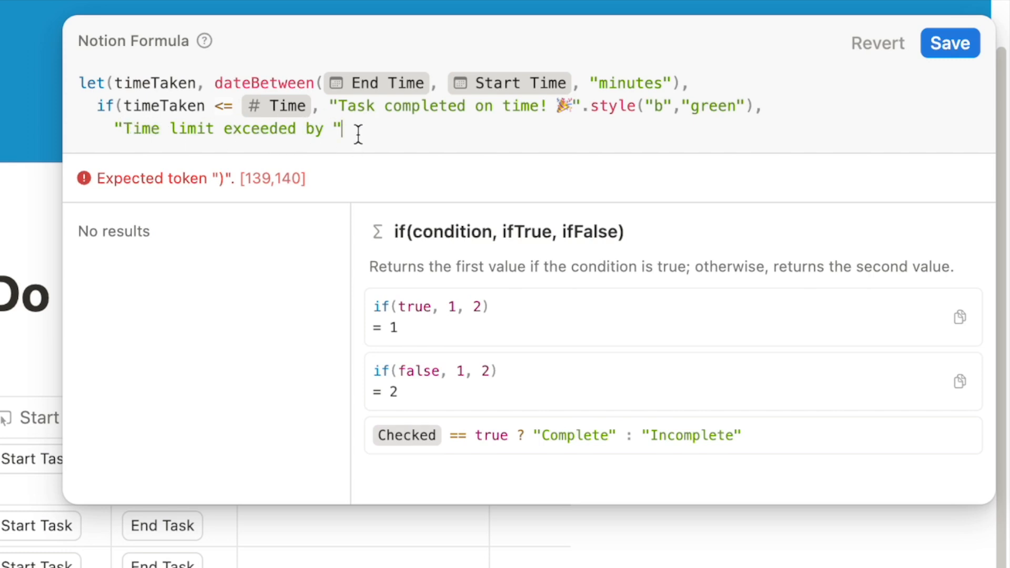
pyautogui.write('+')
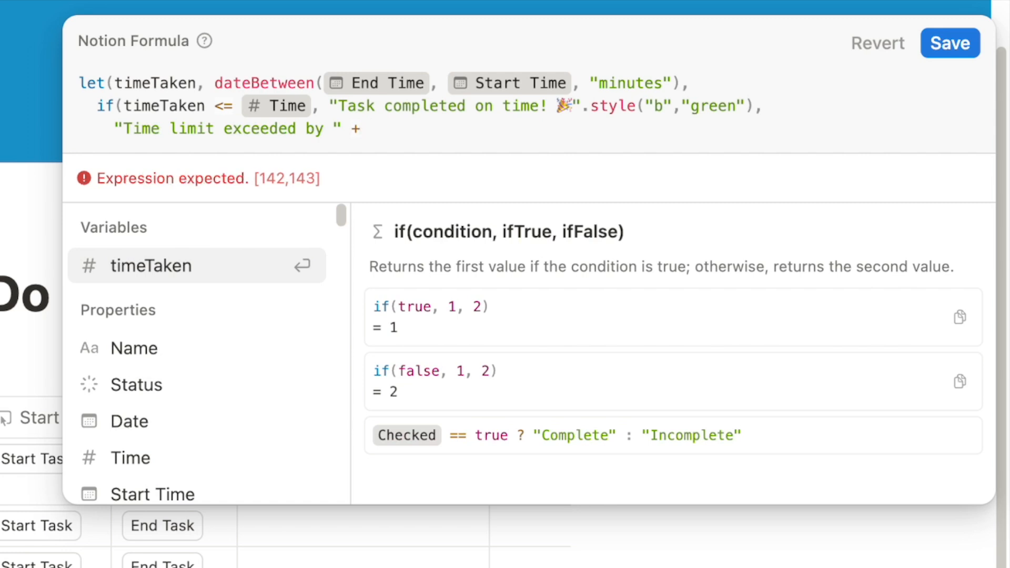
pyautogui.write('()')
pyautogui.press('Left')
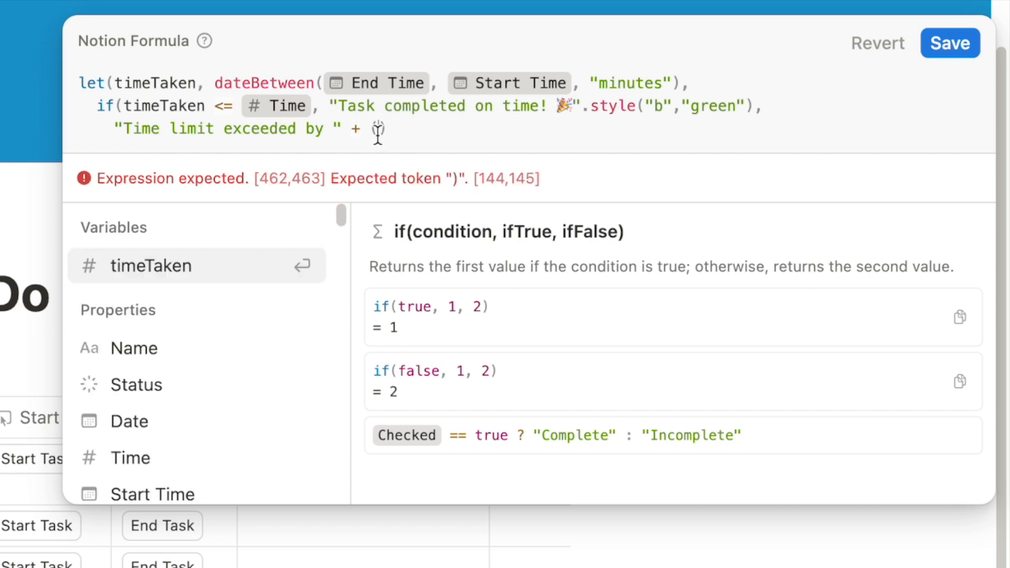
pyautogui.write('timeTake')
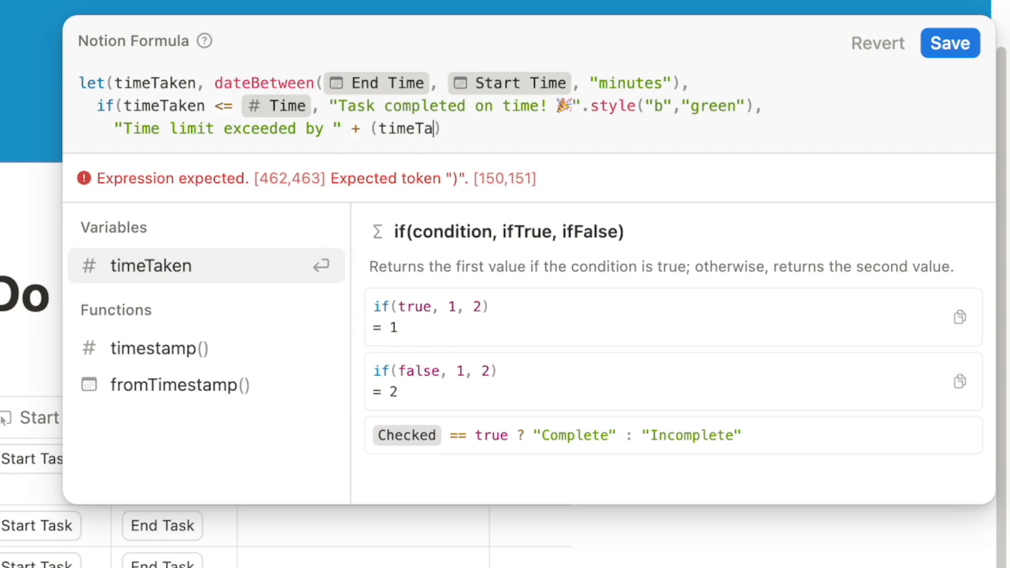
pyautogui.write('n ')
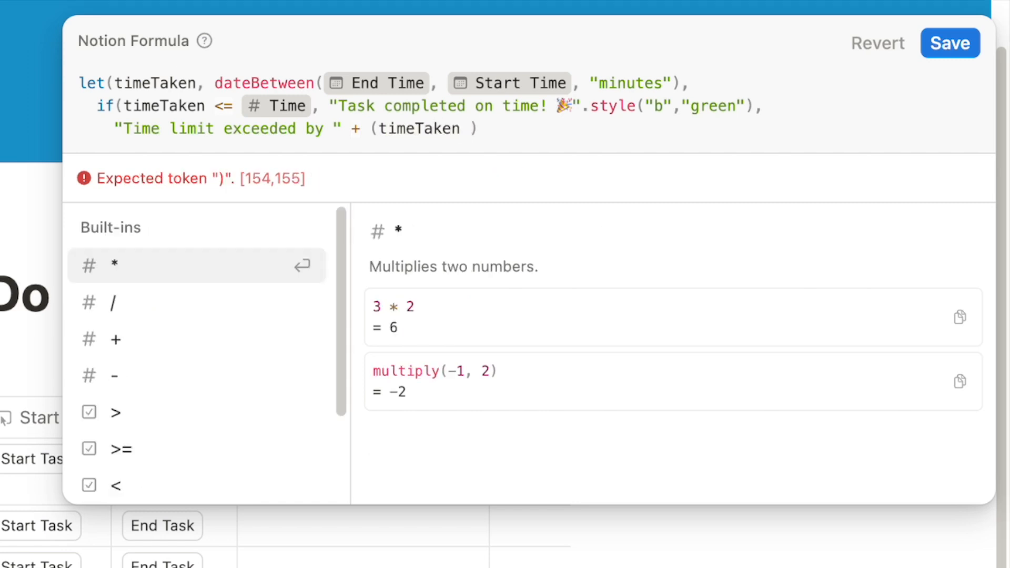
pyautogui.write('-')
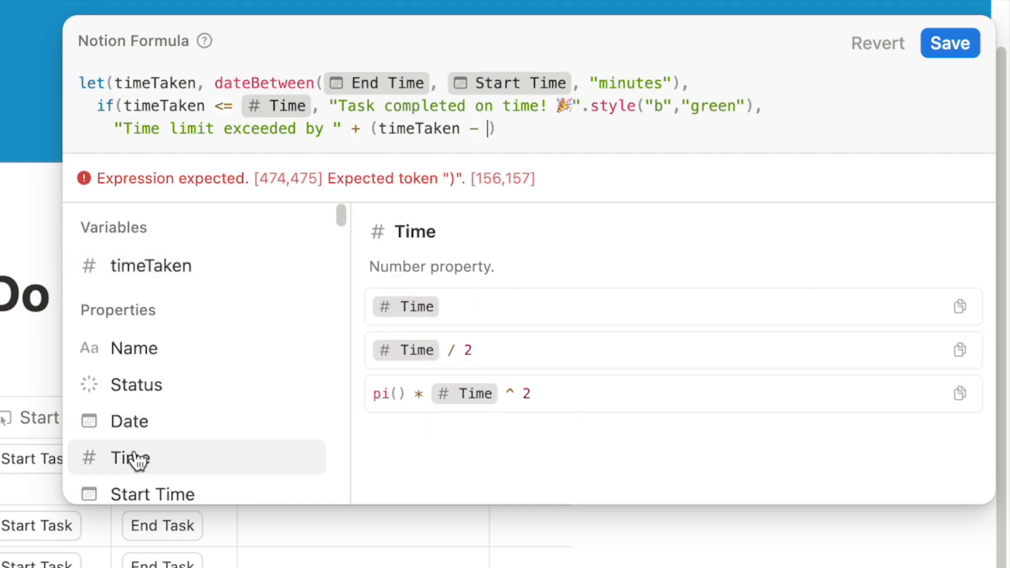
pyautogui.click(138, 460)
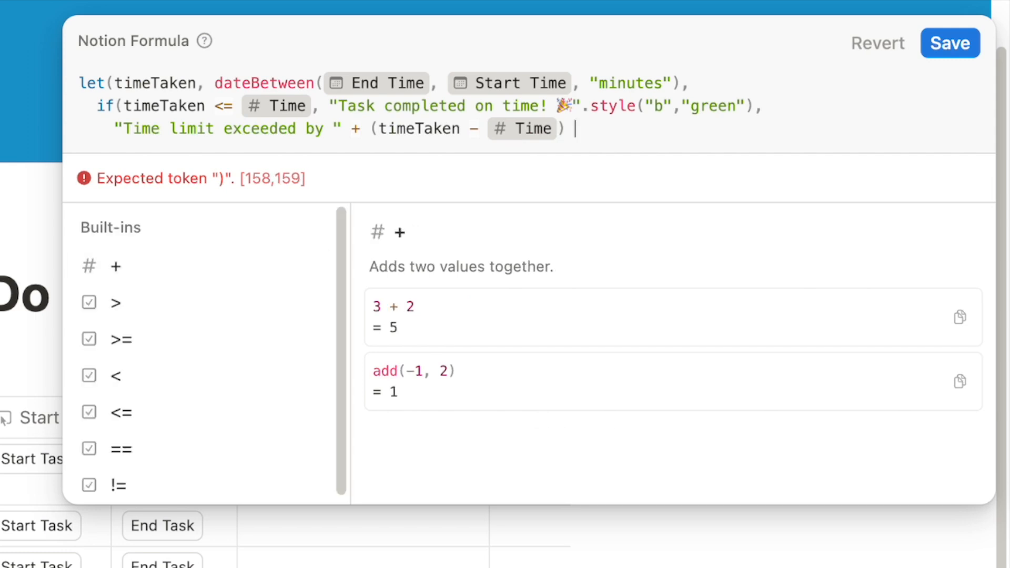
# Append + " minutes", tidy the spacing, and wrap the whole over-time message in parentheses
pyautogui.write('+ ')
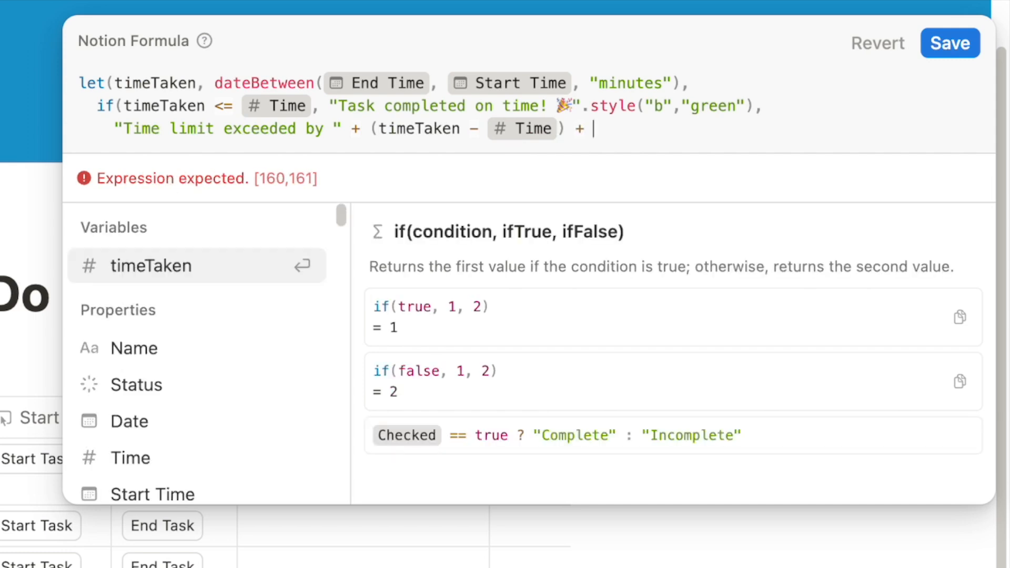
pyautogui.write('" "')
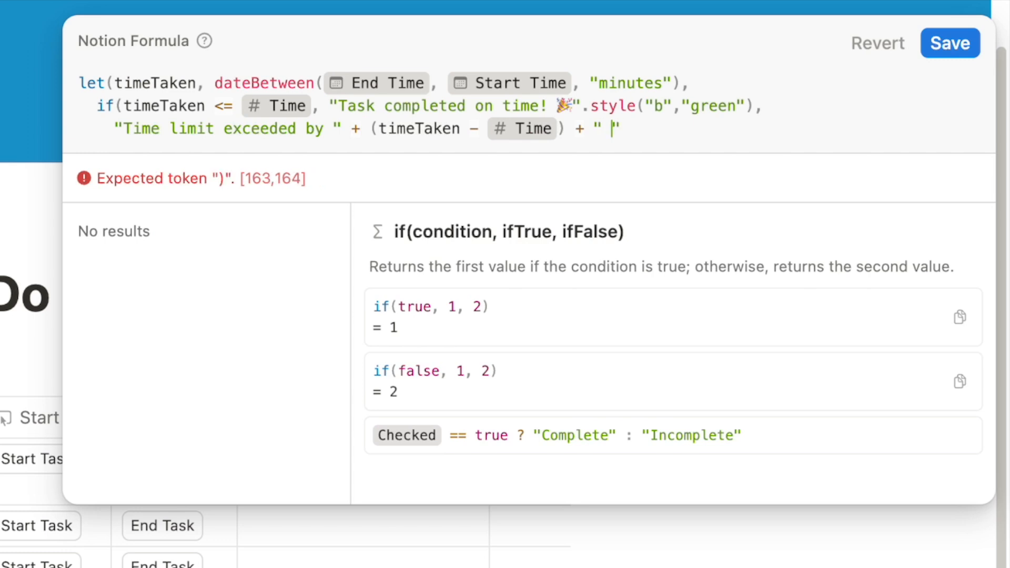
pyautogui.write('" minutes')
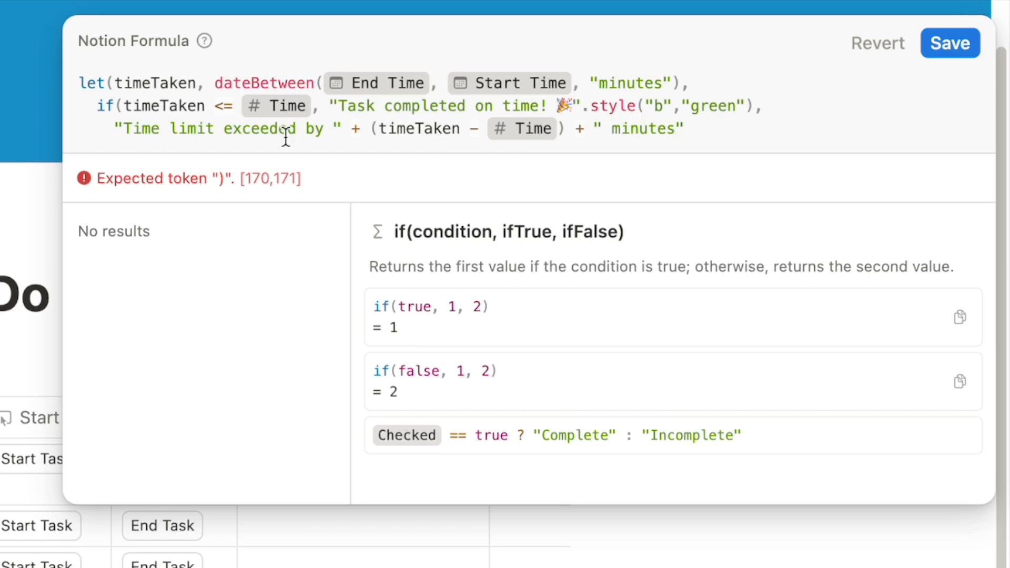
pyautogui.moveTo(336, 132); pyautogui.dragTo(326, 131)
pyautogui.click(336, 130)
pyautogui.click(331, 129)
pyautogui.moveTo(613, 131); pyautogui.dragTo(602, 132)
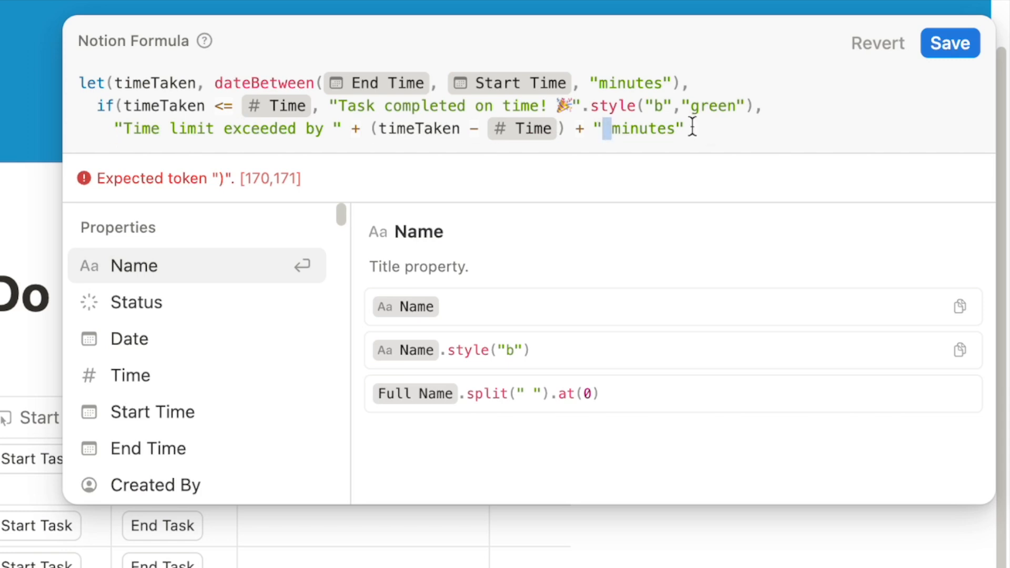
pyautogui.moveTo(684, 136); pyautogui.dragTo(114, 133)
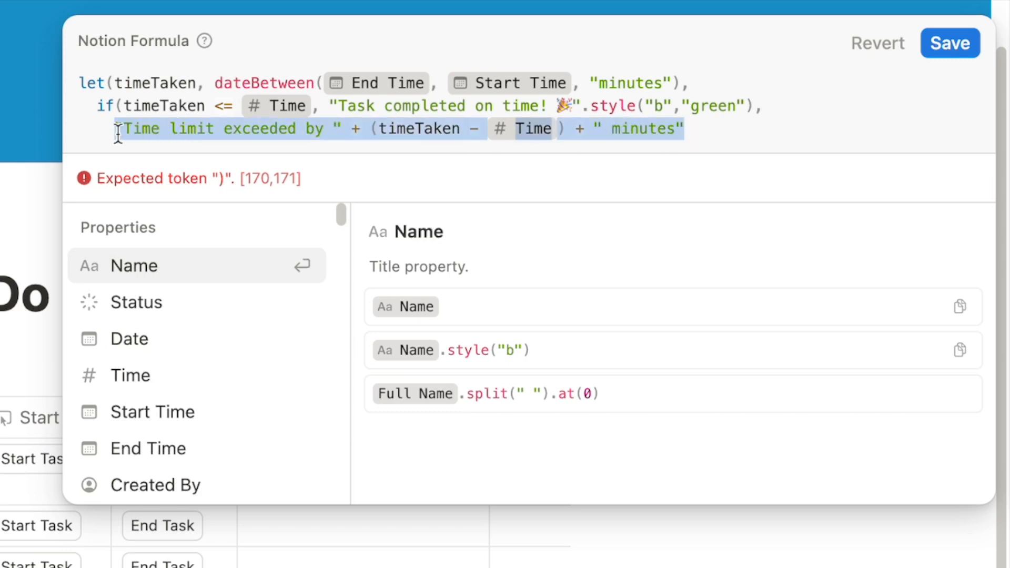
pyautogui.click(703, 130)
pyautogui.write(')')
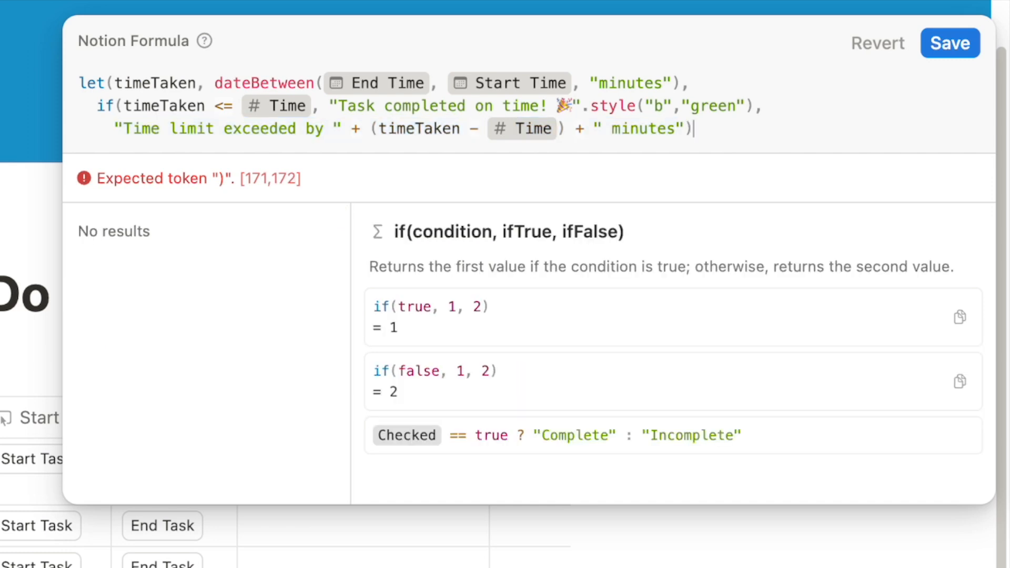
pyautogui.click(115, 128)
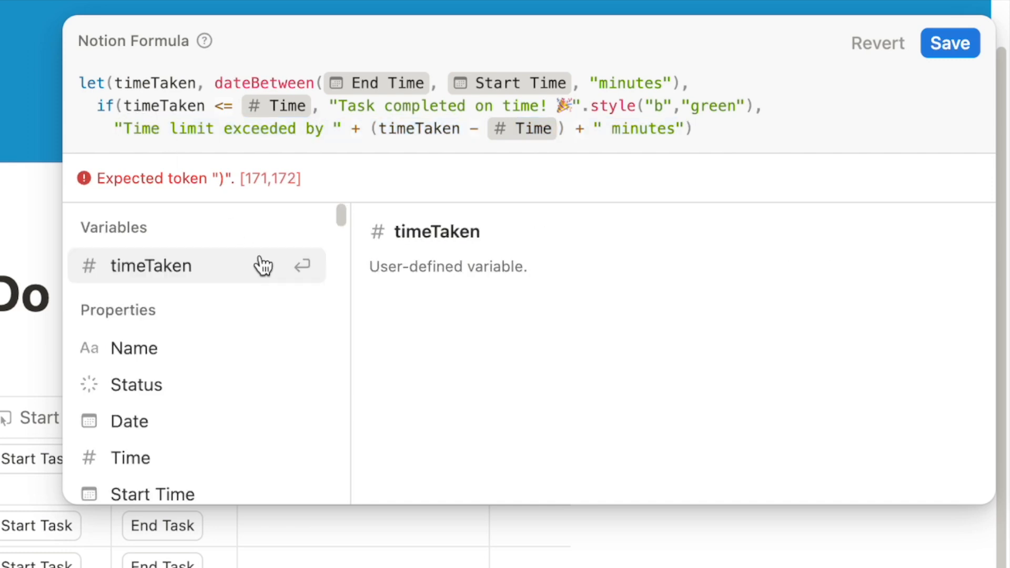
pyautogui.write('(')
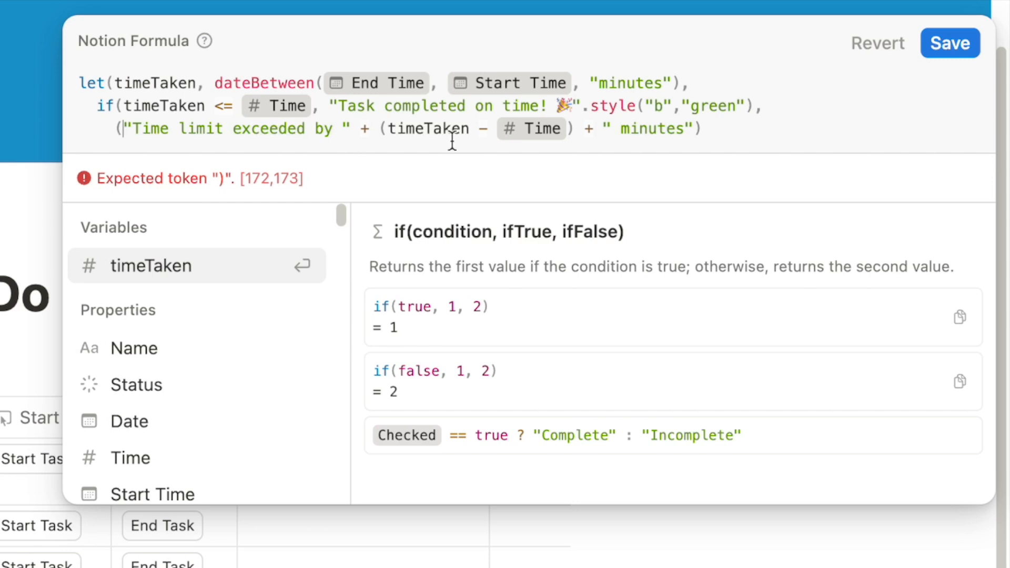
# Style the over-time message with .style("b","red"), close the formula's parentheses, and save
pyautogui.click(710, 129)
pyautogui.write('.sty')
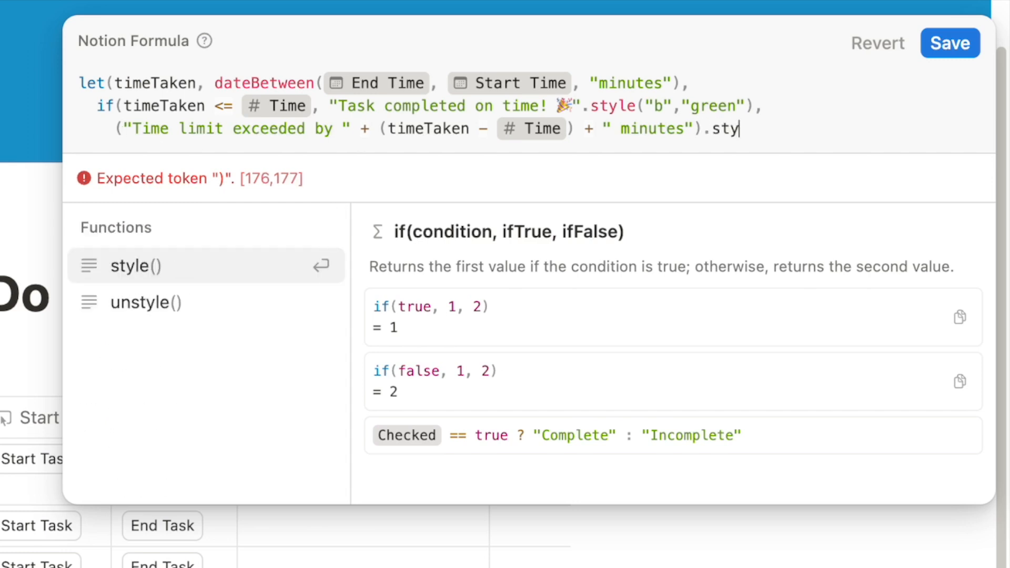
pyautogui.write('le()')
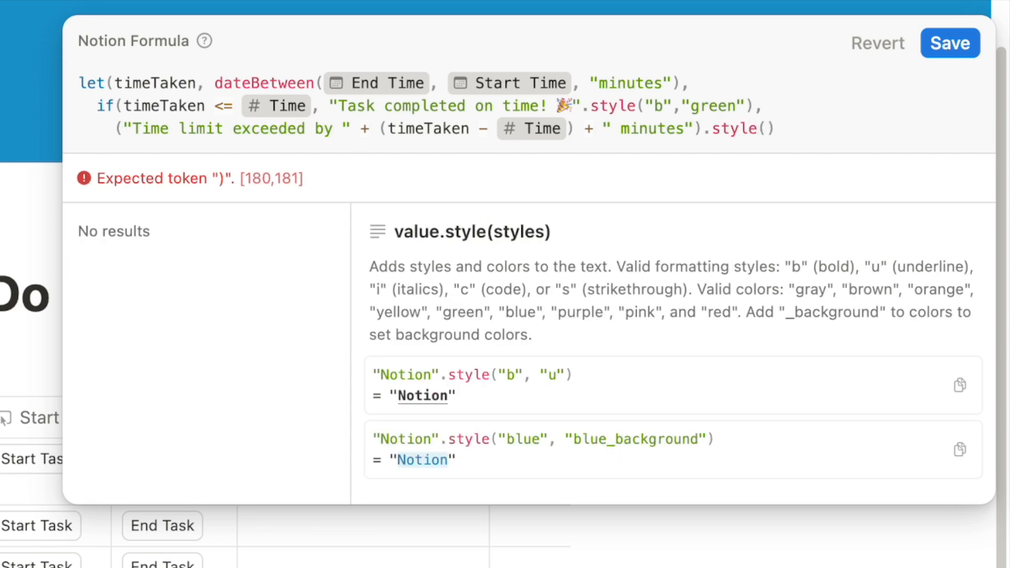
pyautogui.press('Left')
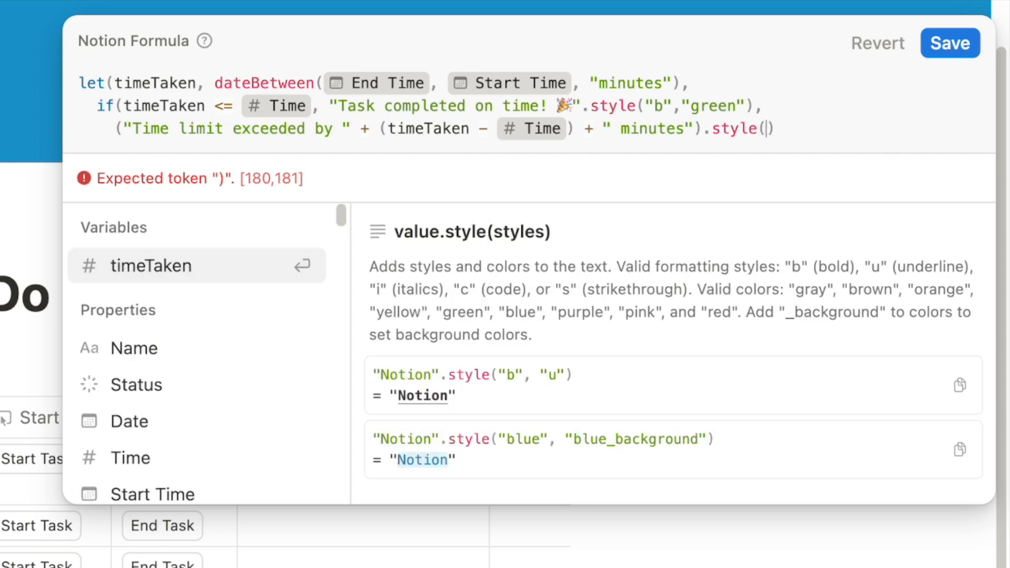
pyautogui.write('""')
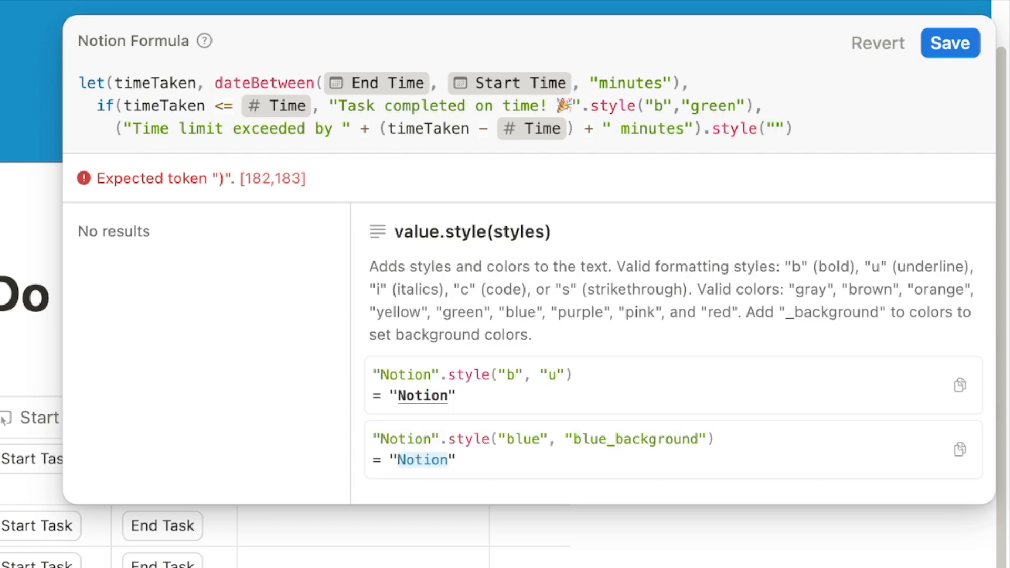
pyautogui.write('b')
pyautogui.write(',""')
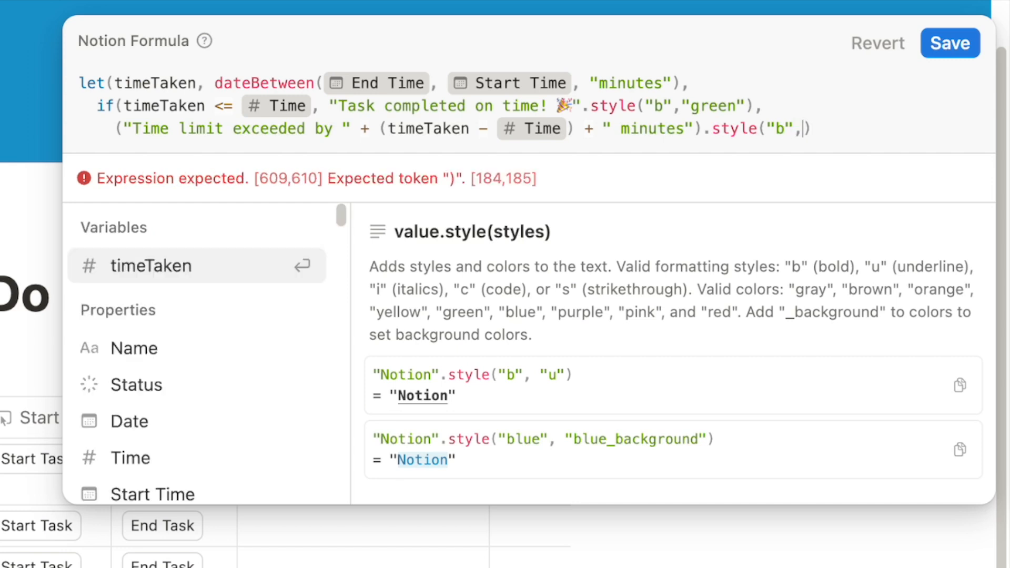
pyautogui.press('Left')
pyautogui.write('red')
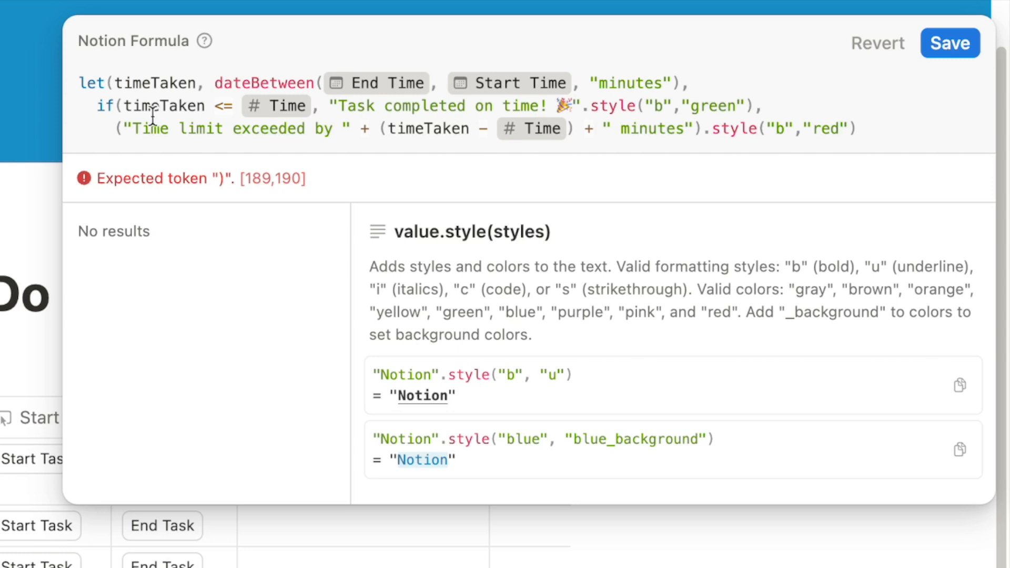
pyautogui.click(863, 128)
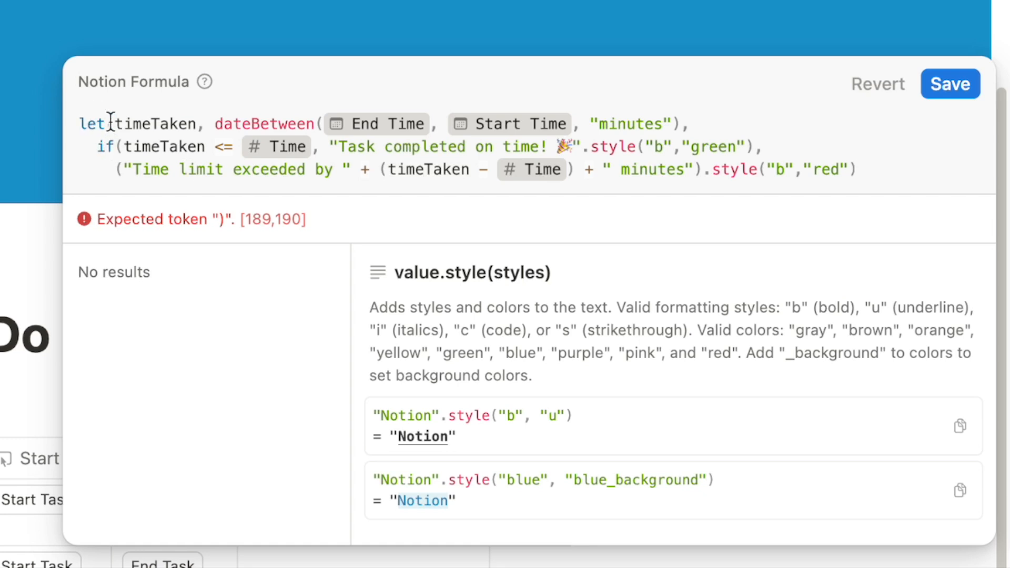
pyautogui.write('))')
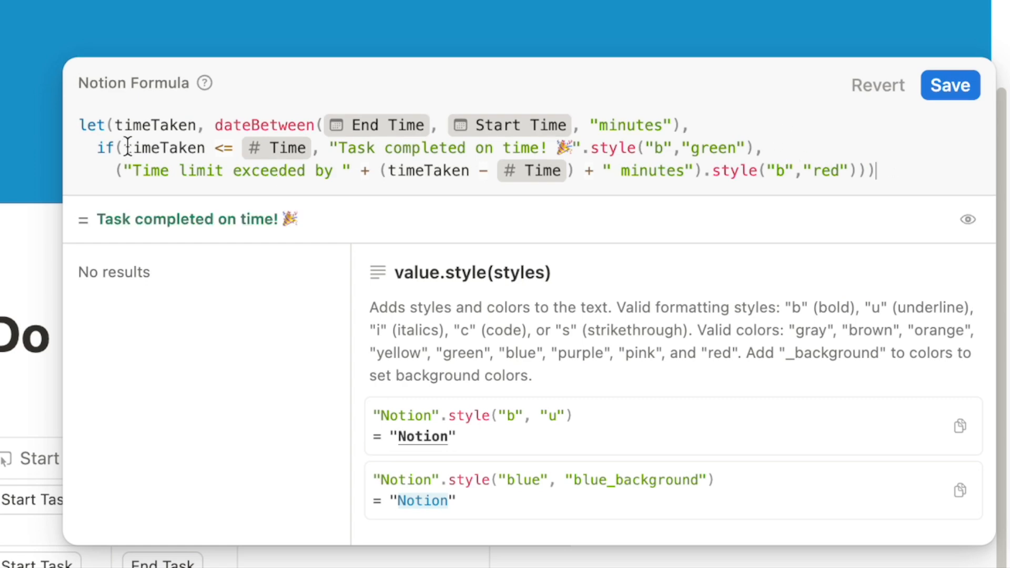
pyautogui.click(930, 90)
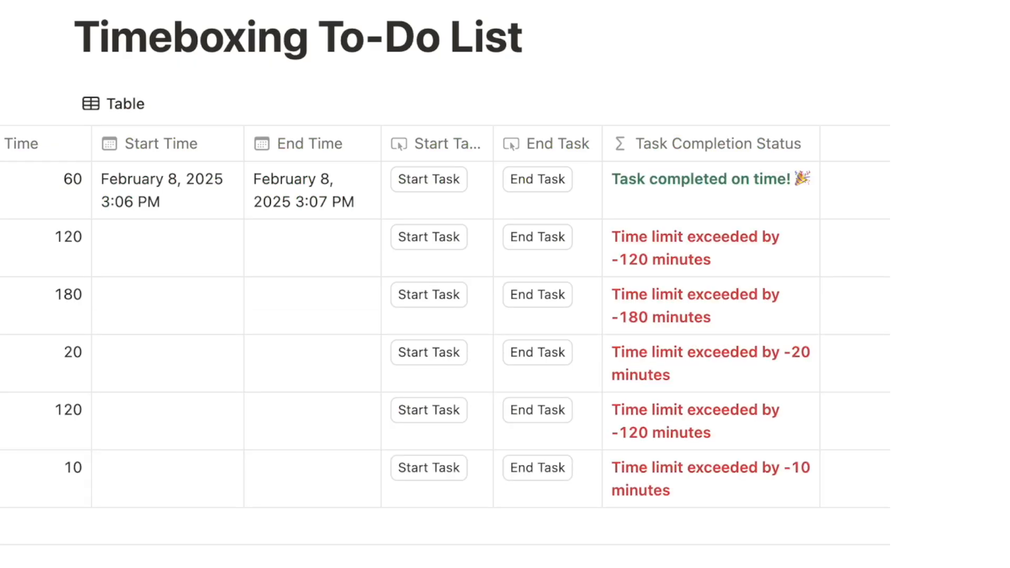
# Scroll the table back and open the second row's Task Completion Status formula
pyautogui.hscroll(-5, 217, 191)
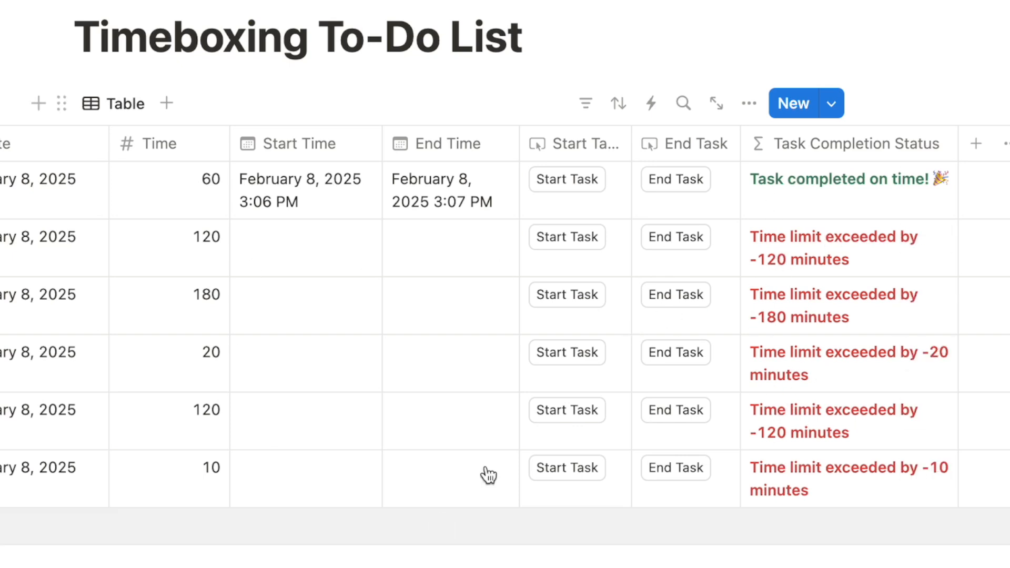
pyautogui.click(799, 244)
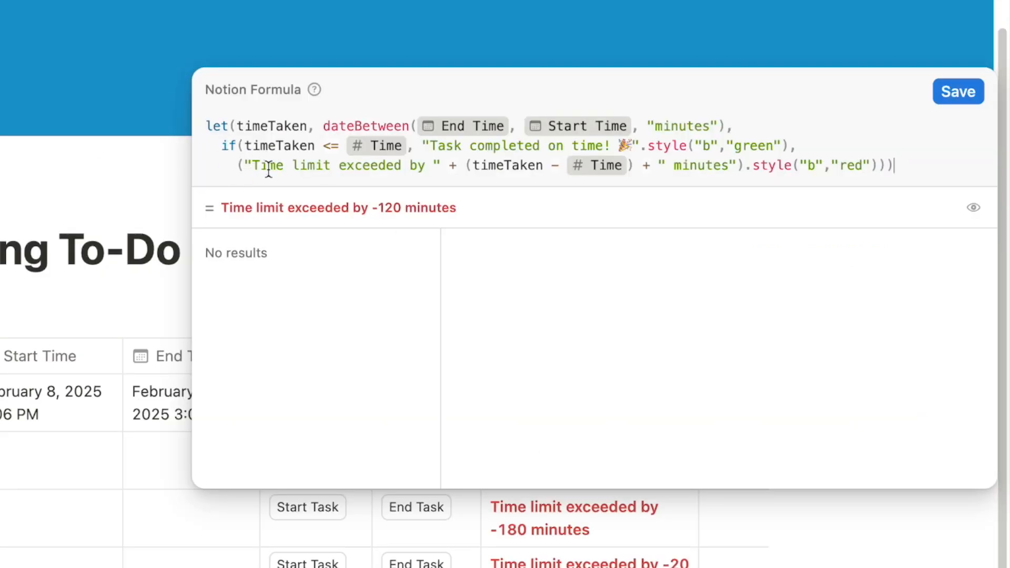
# Insert empty(timeTaken), on its own line as the if's first condition
pyautogui.moveTo(243, 126); pyautogui.dragTo(299, 126)
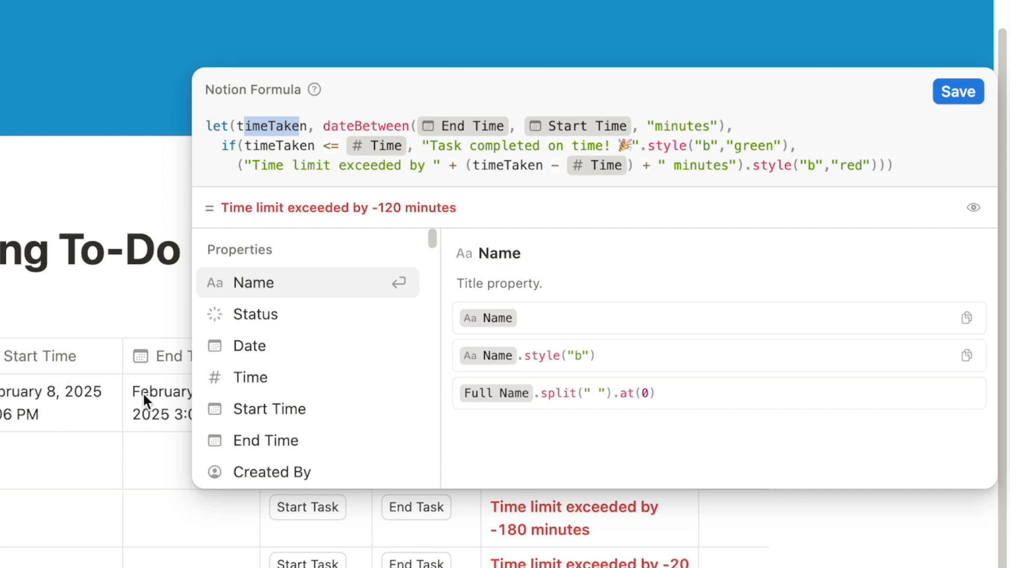
pyautogui.click(245, 149)
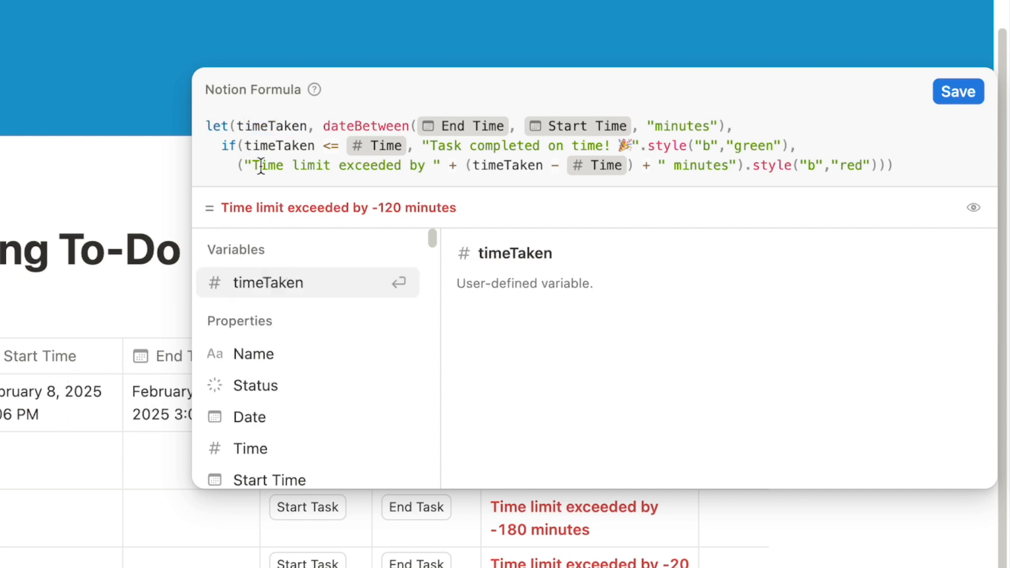
pyautogui.hotkey('shift', 'Return')
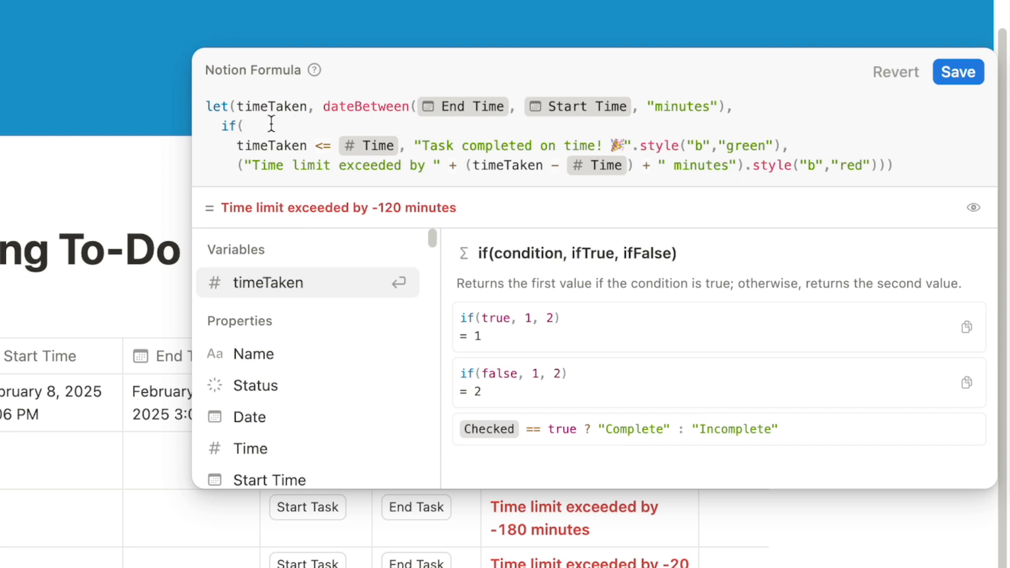
pyautogui.write('empty')
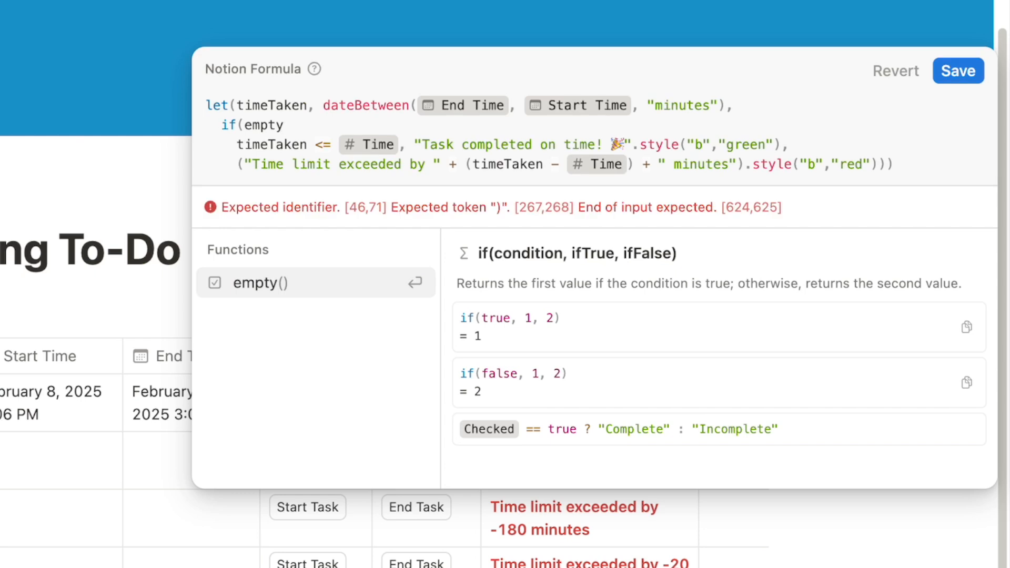
pyautogui.write('(')
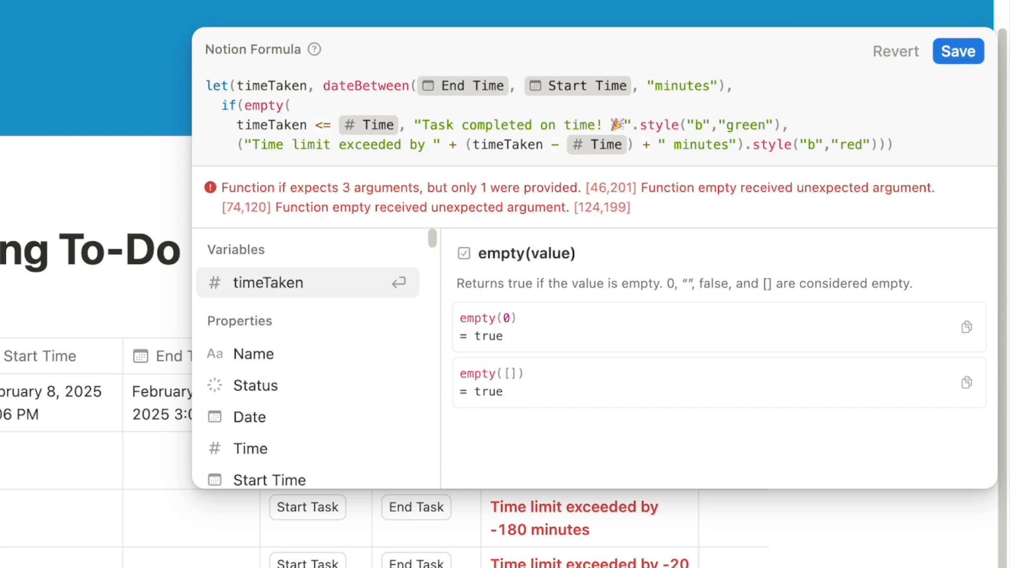
pyautogui.write('timeTaken')
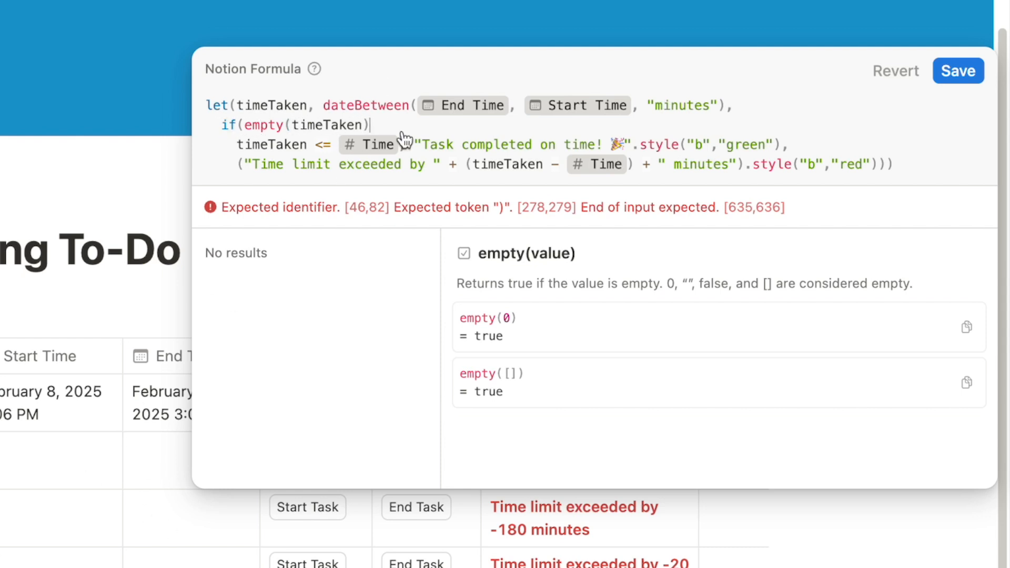
pyautogui.write(',')
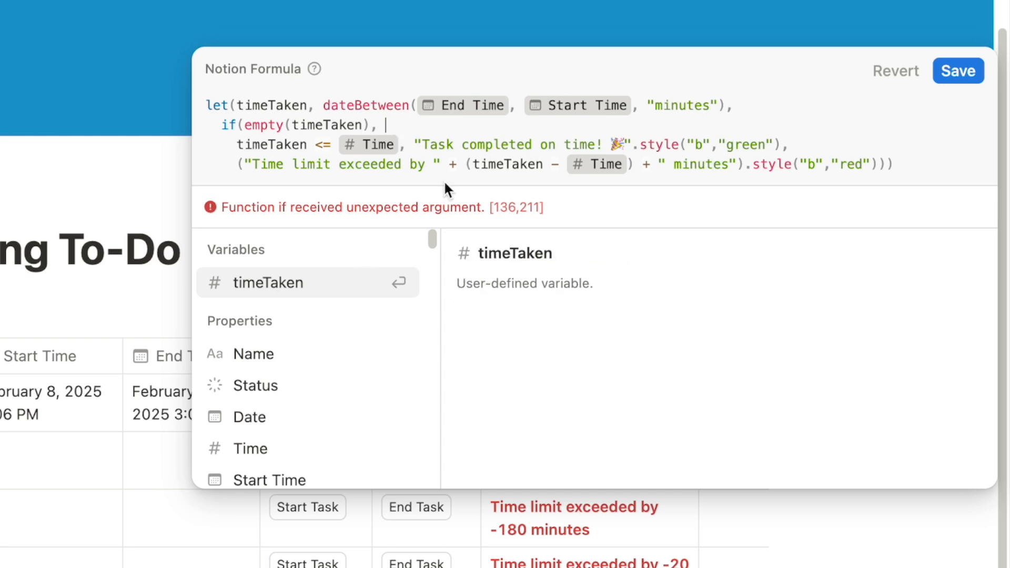
# Add "", after the empty(timeTaken) check so empty times return blank
pyautogui.write('""')
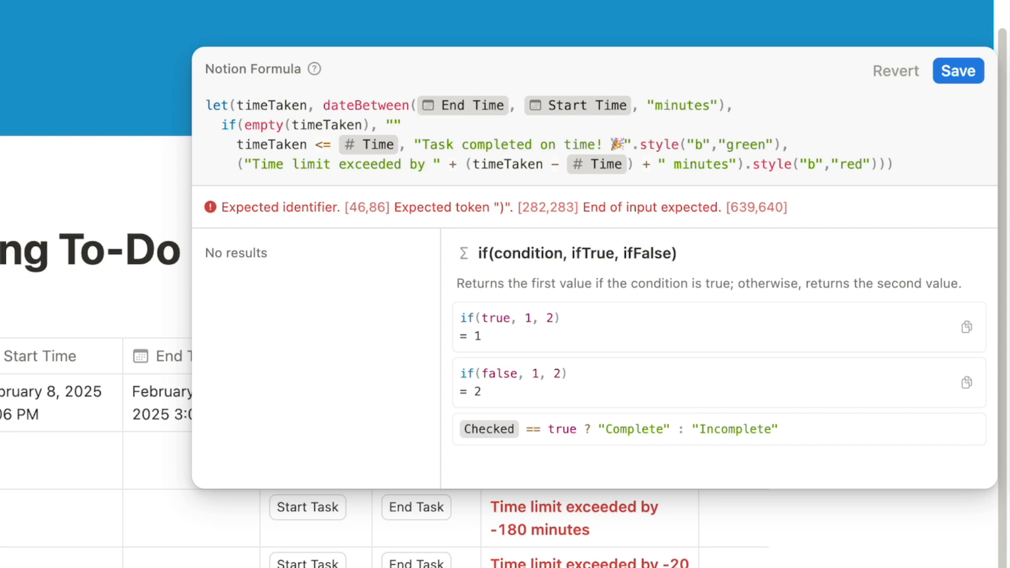
pyautogui.write(',')
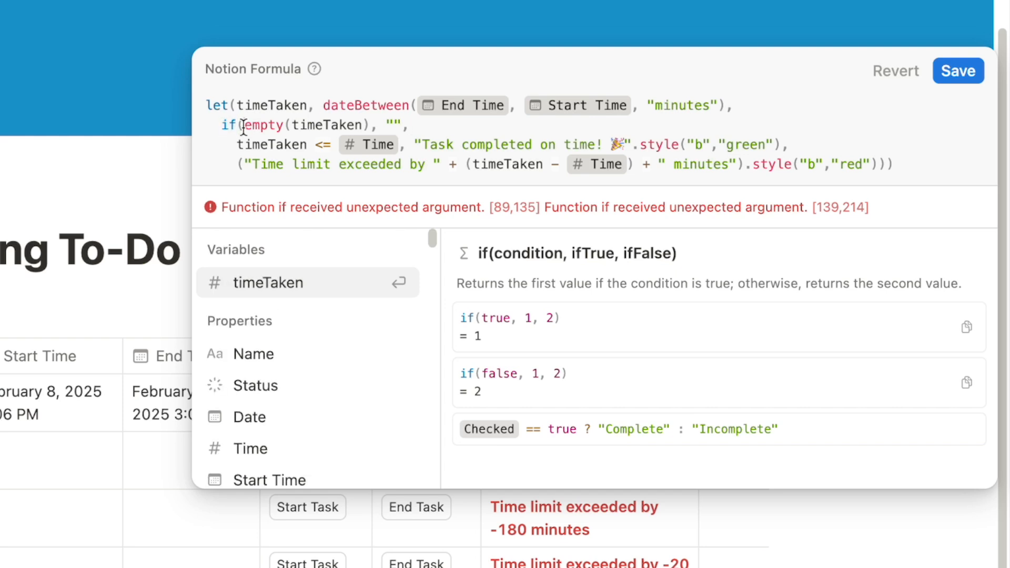
pyautogui.moveTo(220, 125); pyautogui.dragTo(243, 127)
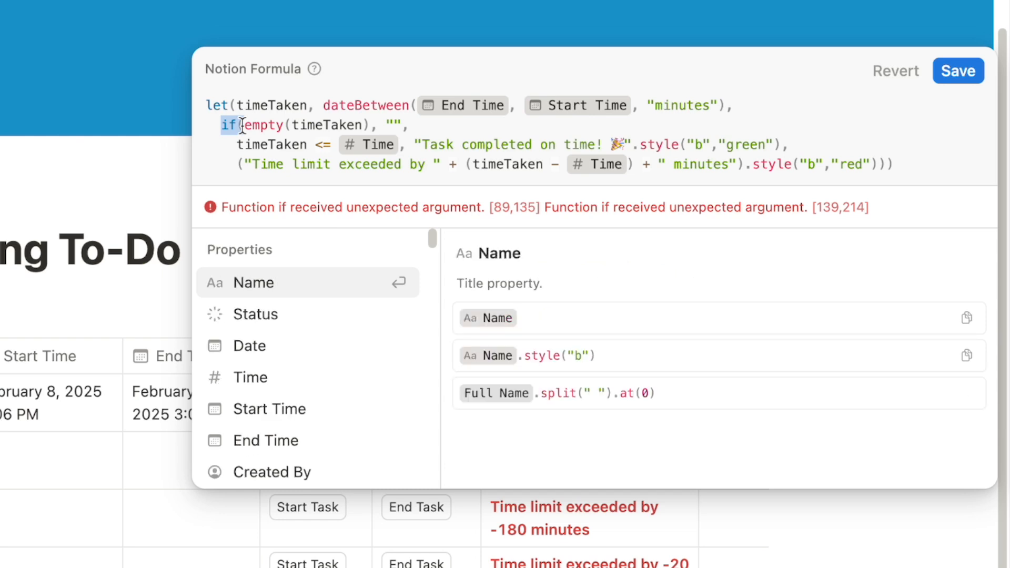
pyautogui.moveTo(260, 126); pyautogui.dragTo(331, 126)
pyautogui.moveTo(237, 145); pyautogui.dragTo(339, 146)
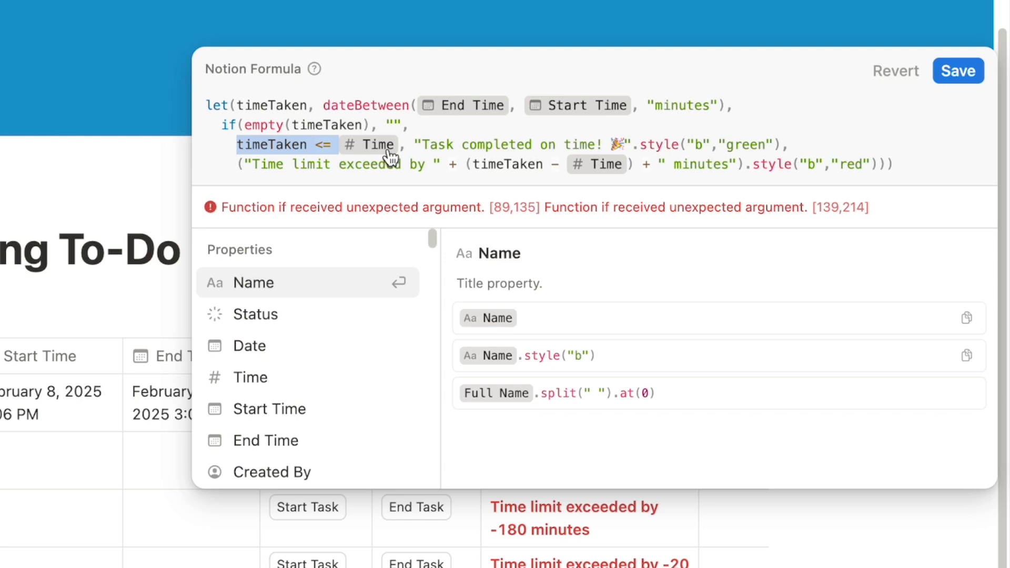
# Change if to ifs and save the status formula
pyautogui.click(236, 125)
pyautogui.write('s')
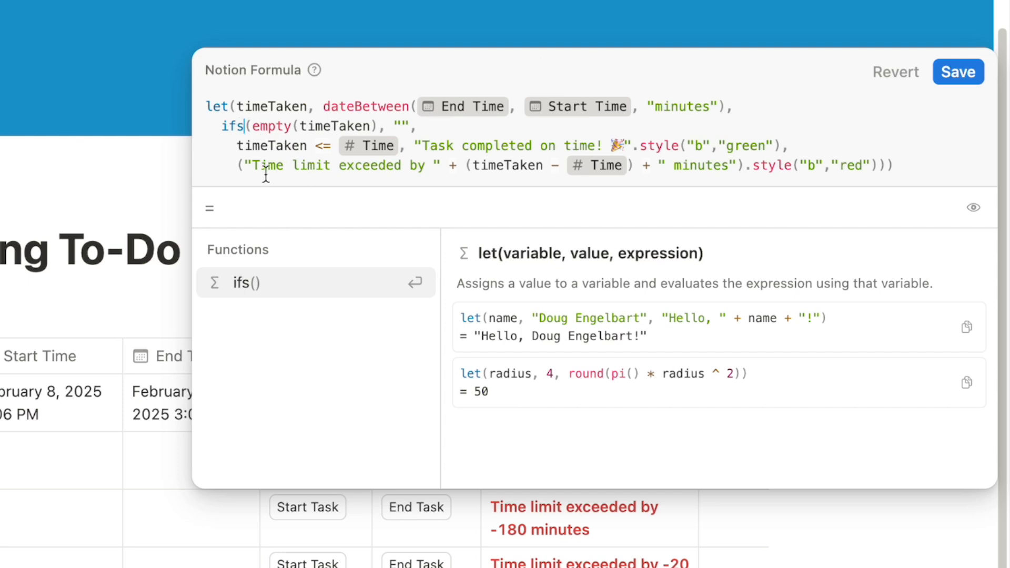
pyautogui.click(952, 74)
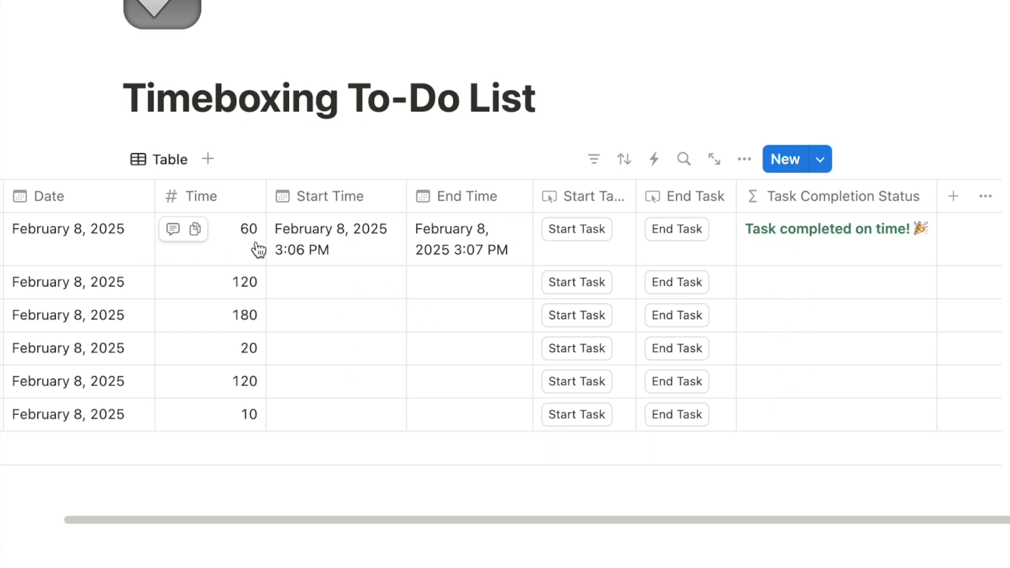
pyautogui.click(466, 253)
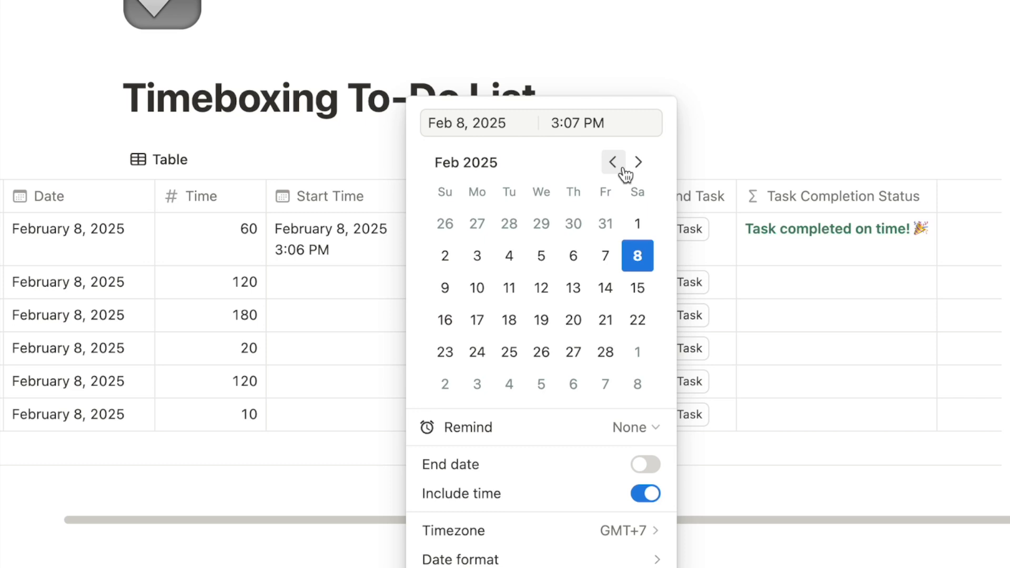
# Change Daily meeting's End Time hour from 3 to 5, making it 5:07 PM
pyautogui.press('BackSpace')
pyautogui.write('5')
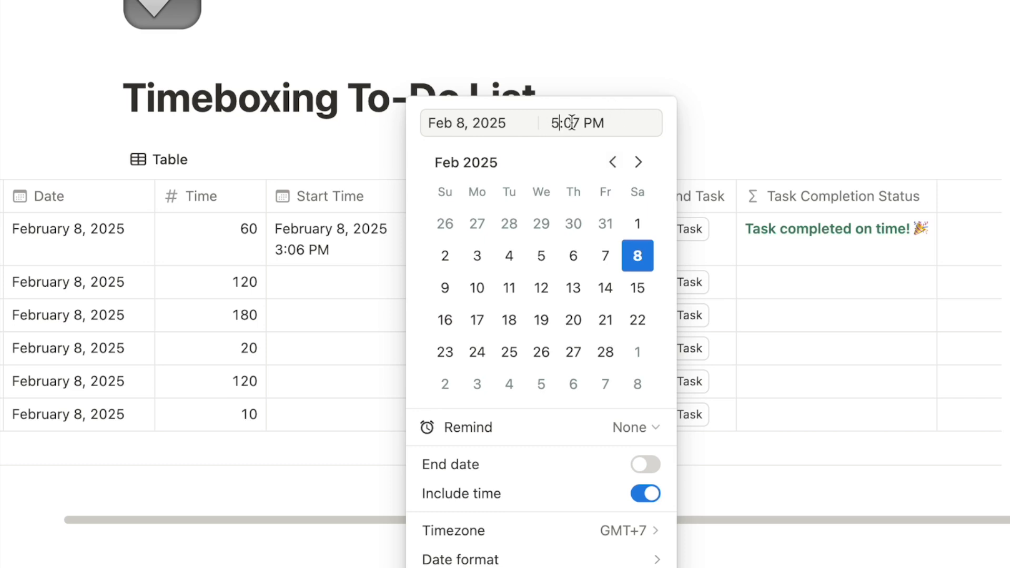
pyautogui.press('Return')
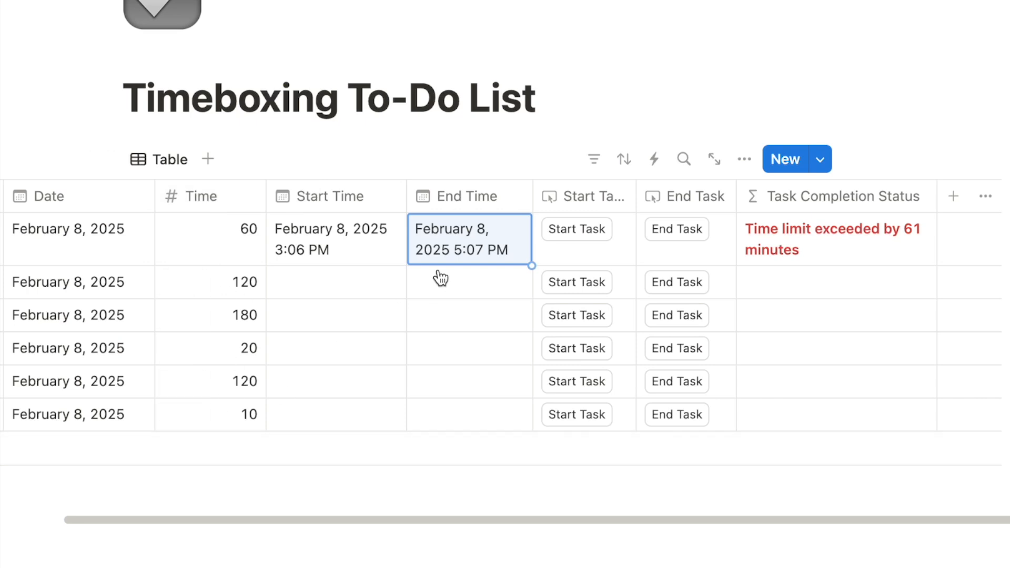
# Add a new Formula property named Time Allocation
pyautogui.click(953, 196)
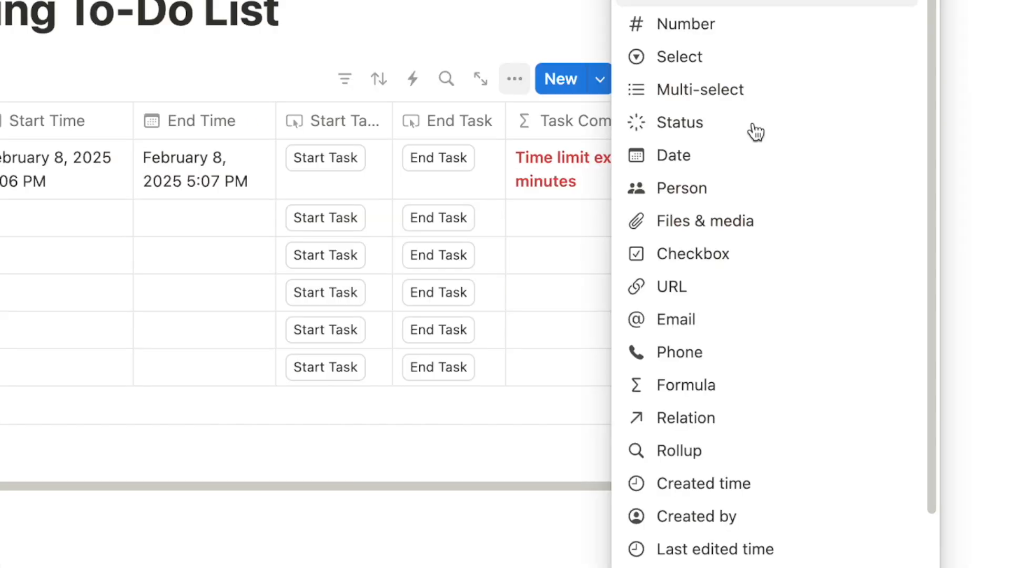
pyautogui.write('form')
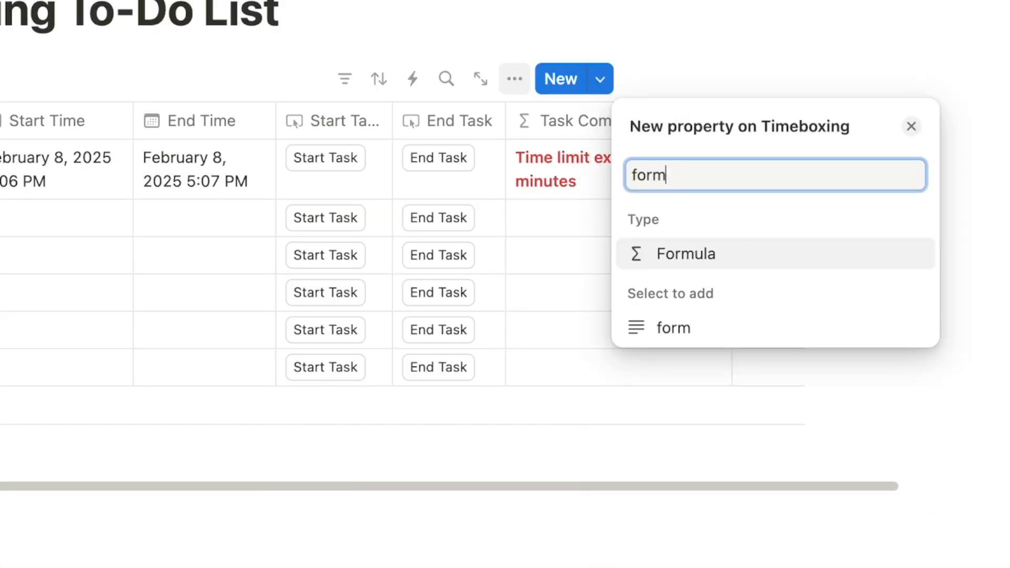
pyautogui.click(687, 254)
pyautogui.write('Time Allocation')
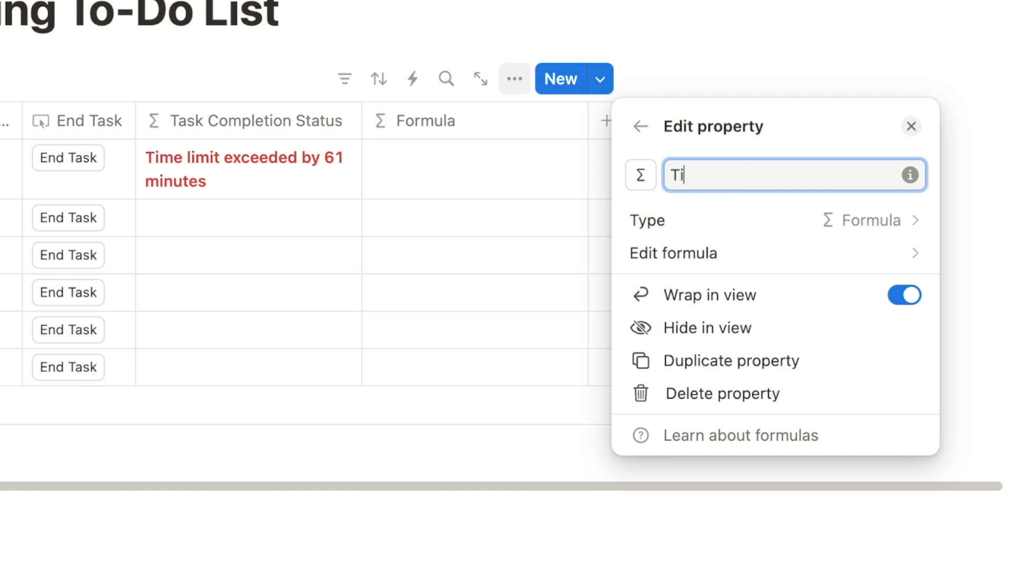
pyautogui.click(687, 254)
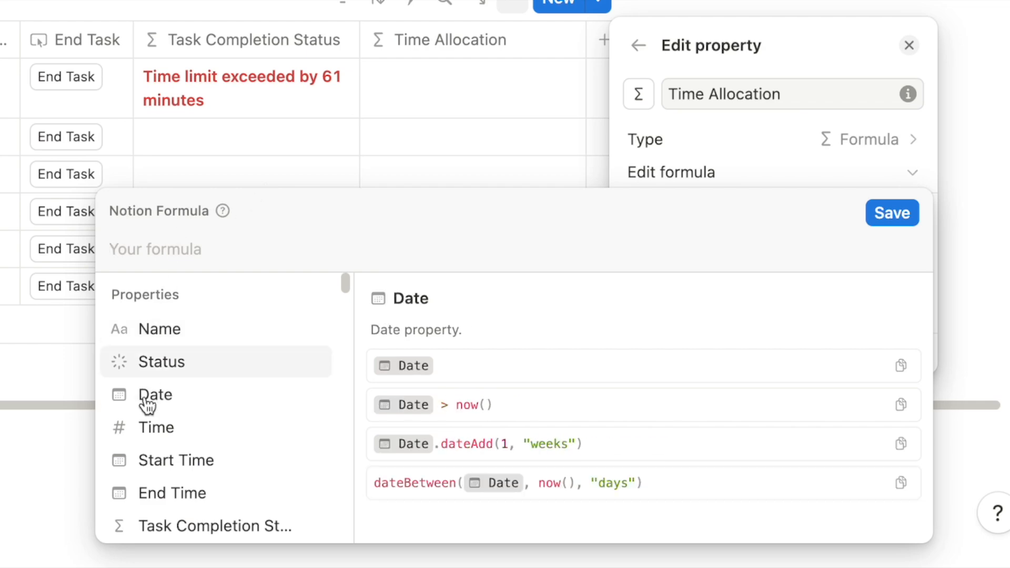
# Enter Time + " minutes allocated" as the Time Allocation formula
pyautogui.click(166, 429)
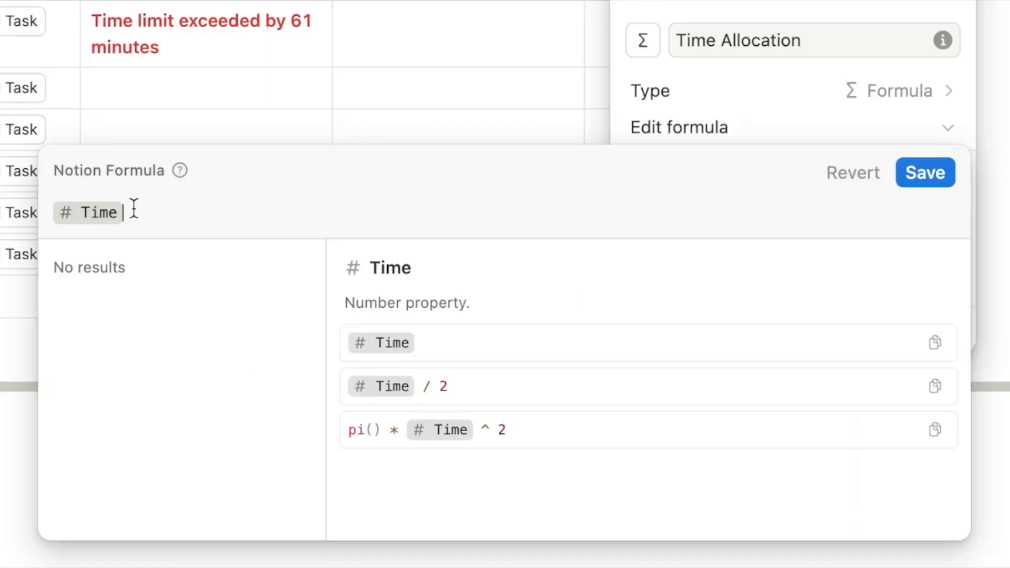
pyautogui.write('+ ')
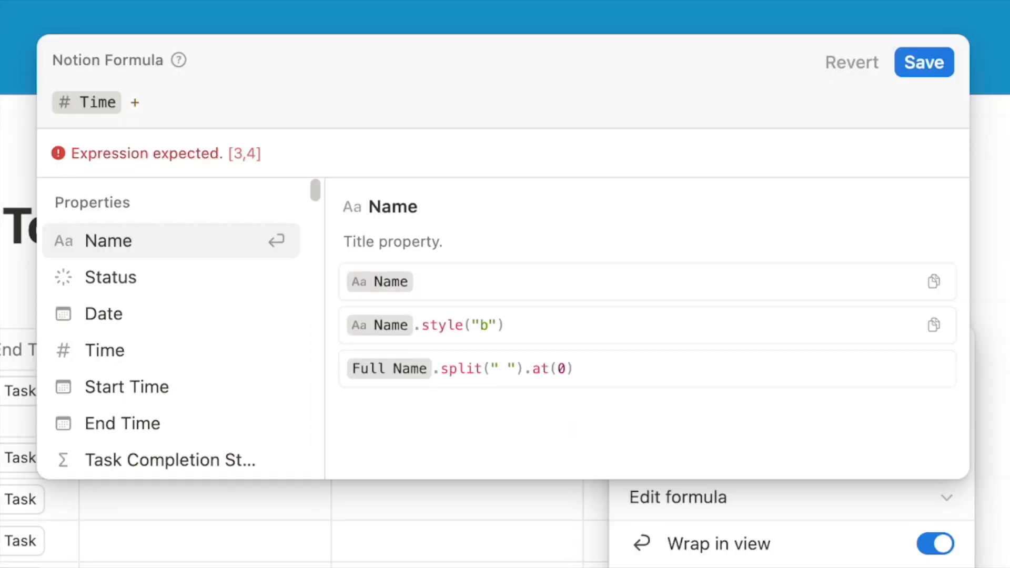
pyautogui.write('""')
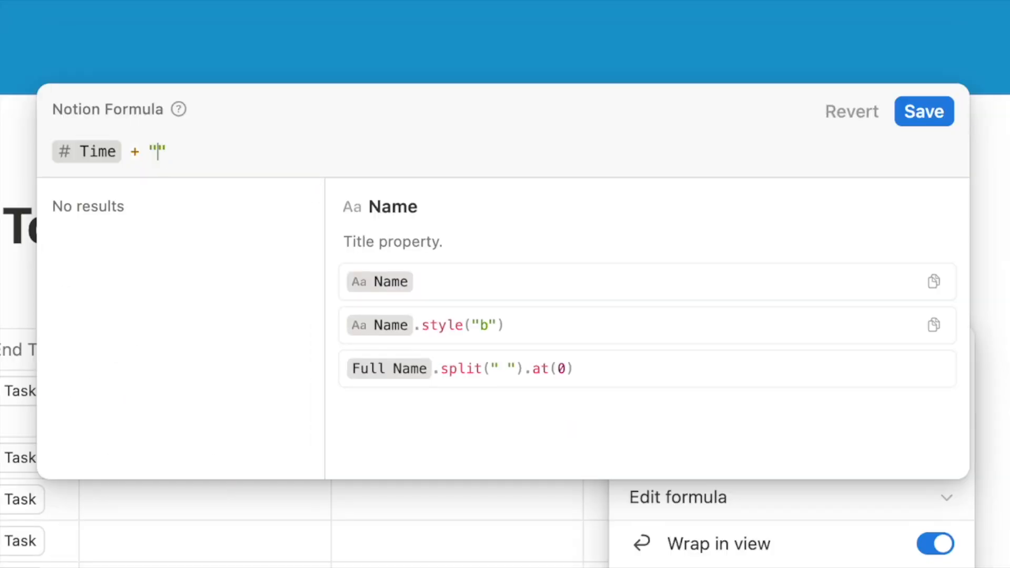
pyautogui.write(' minut')
pyautogui.write('es allocated')
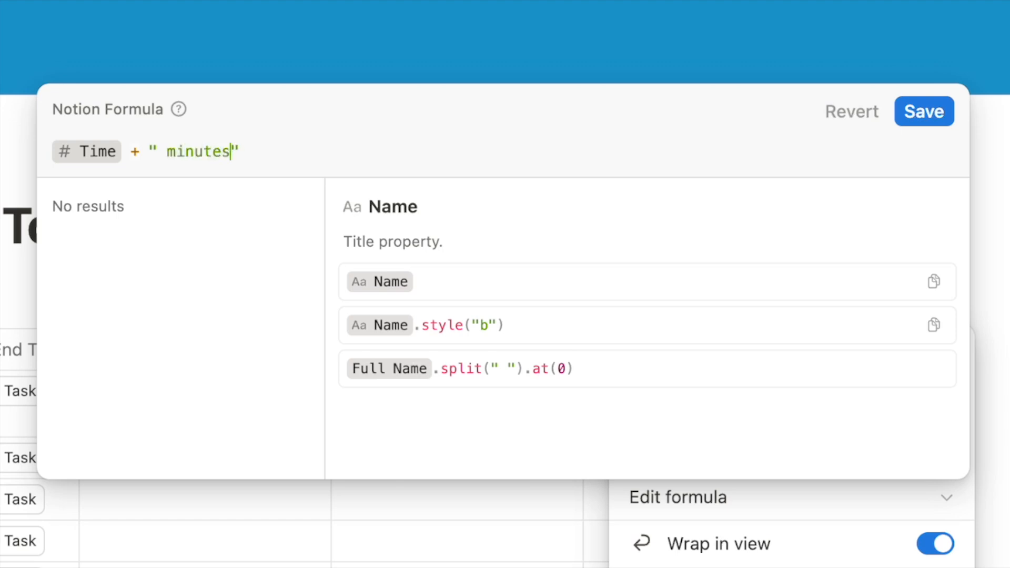
pyautogui.moveTo(166, 153); pyautogui.dragTo(159, 156)
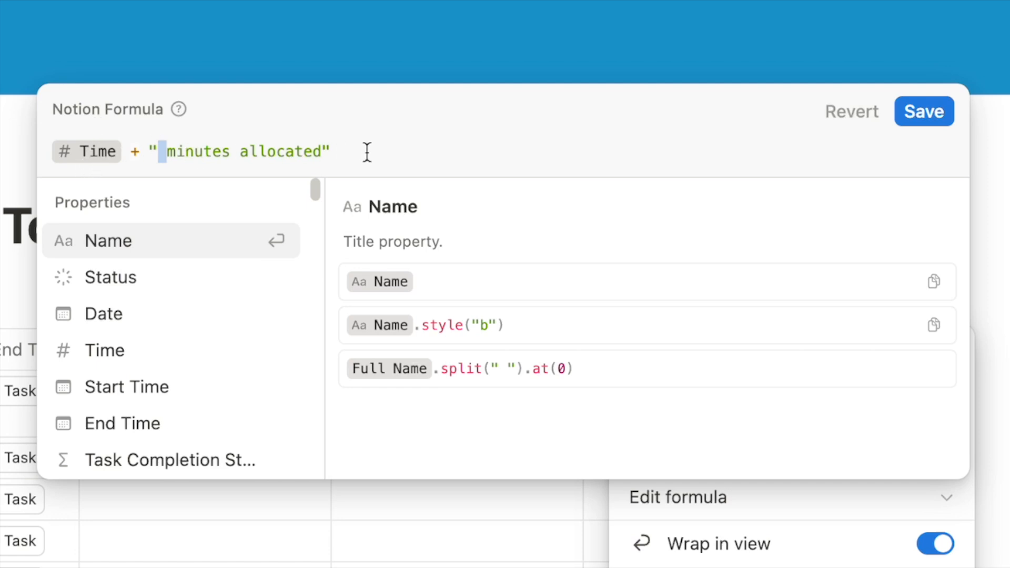
pyautogui.click(339, 142)
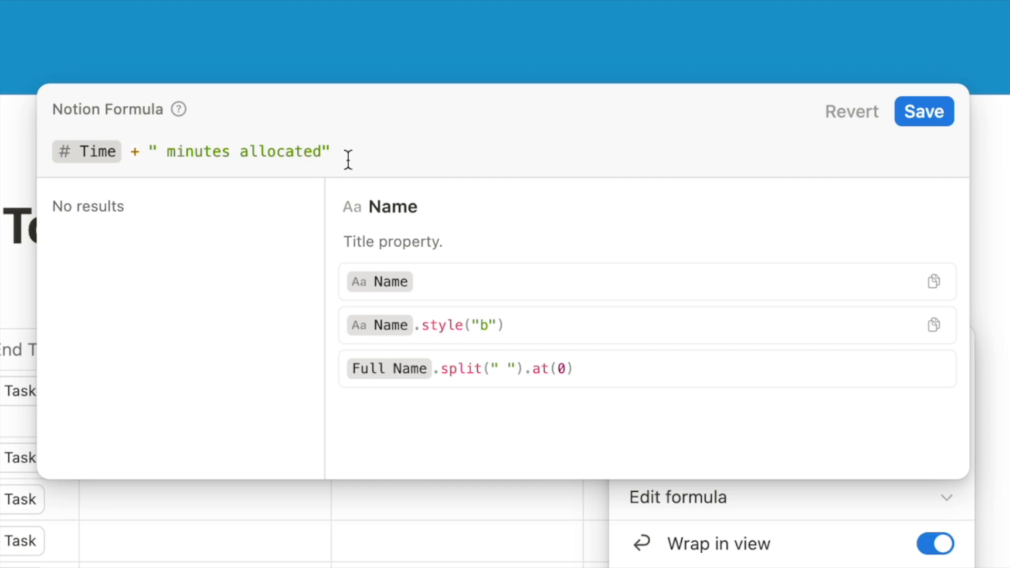
pyautogui.write(')')
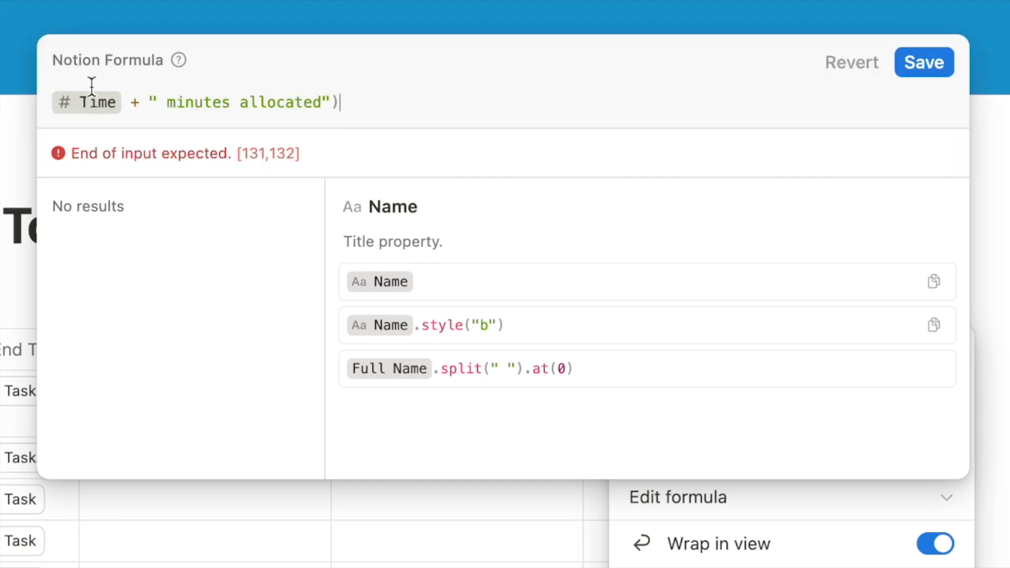
# Wrap the expression in parentheses, append .style("b","purple"), and save
pyautogui.click(51, 100)
pyautogui.write('(')
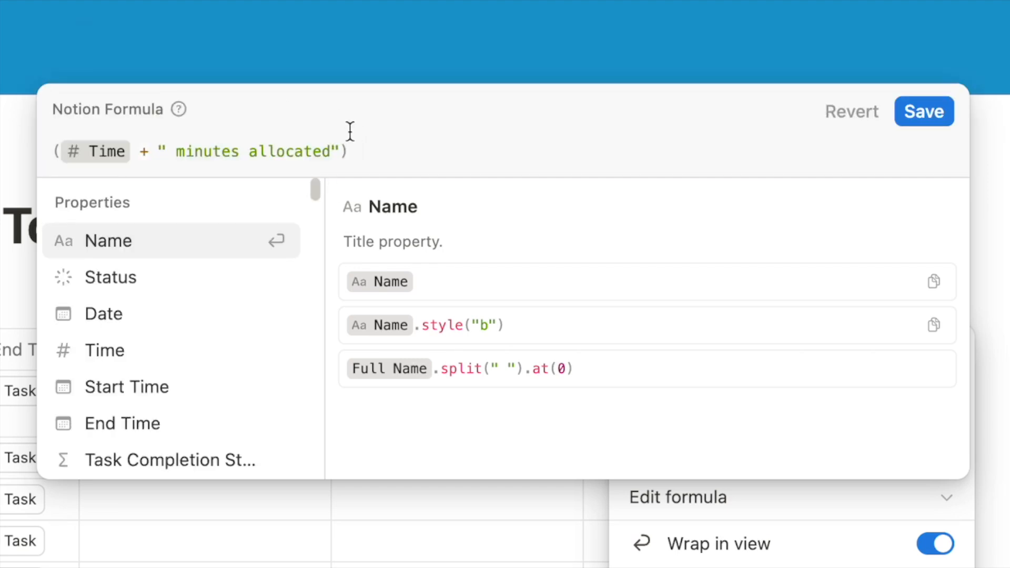
pyautogui.click(356, 153)
pyautogui.write('.style(')
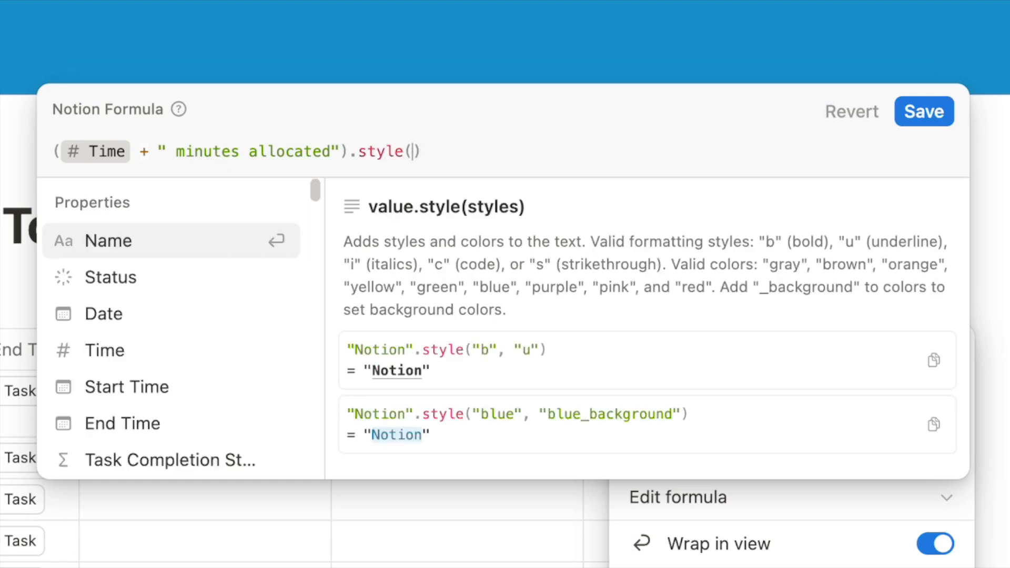
pyautogui.write('"b"')
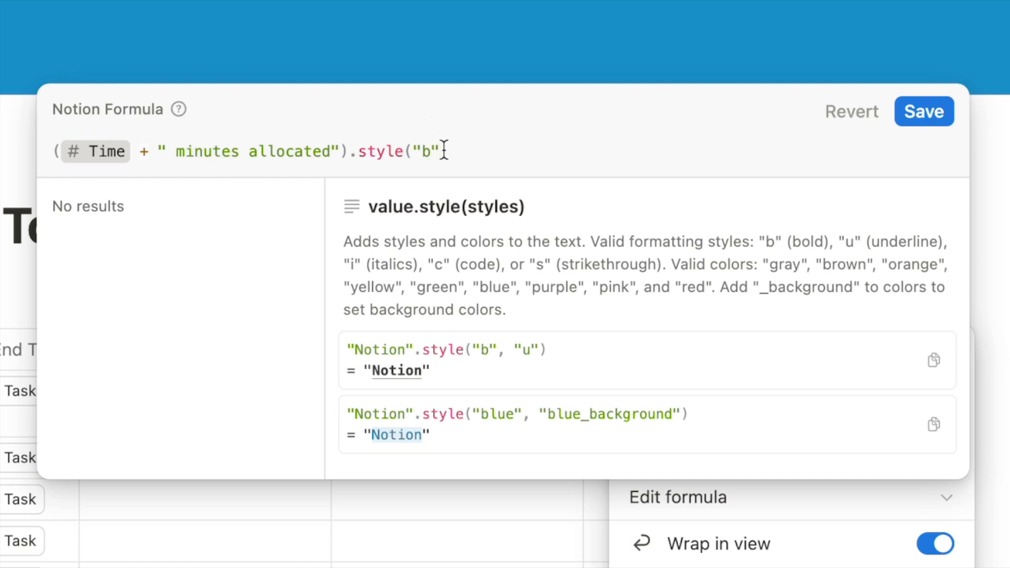
pyautogui.write(',')
pyautogui.press('Left')
pyautogui.write('purple')
pyautogui.click(924, 112)
pyautogui.press('Escape')
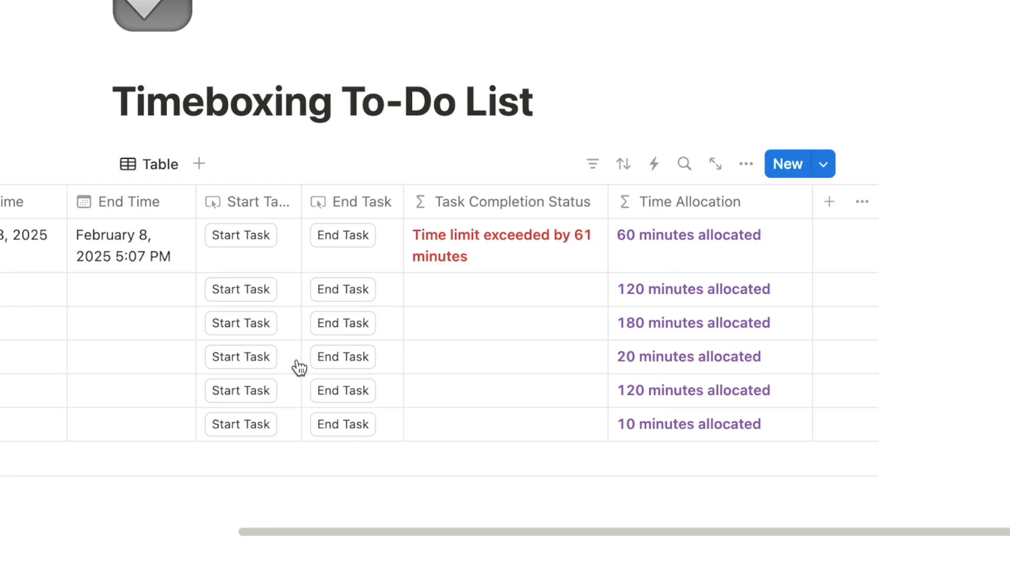
# Start Write report, stamping a 3:22 PM Start Time and In progress status
pyautogui.hscroll(-5, 293, 368)
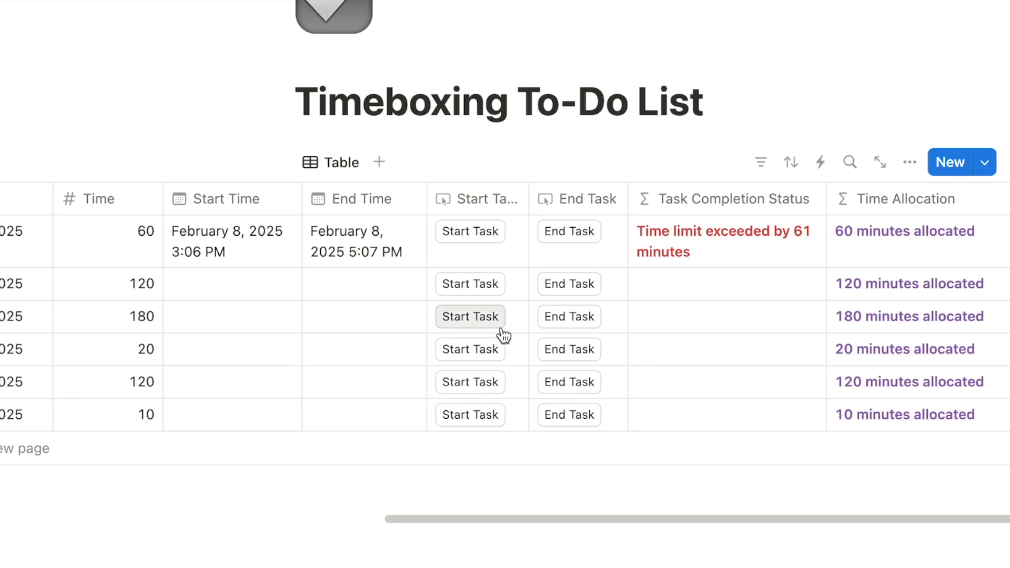
pyautogui.click(465, 286)
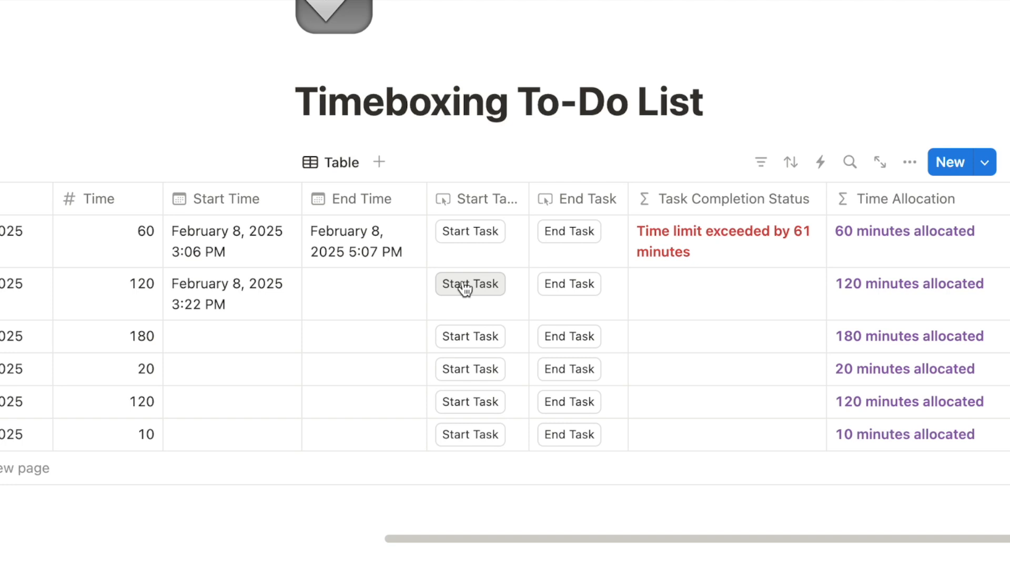
pyautogui.hscroll(-10, 354, 289)
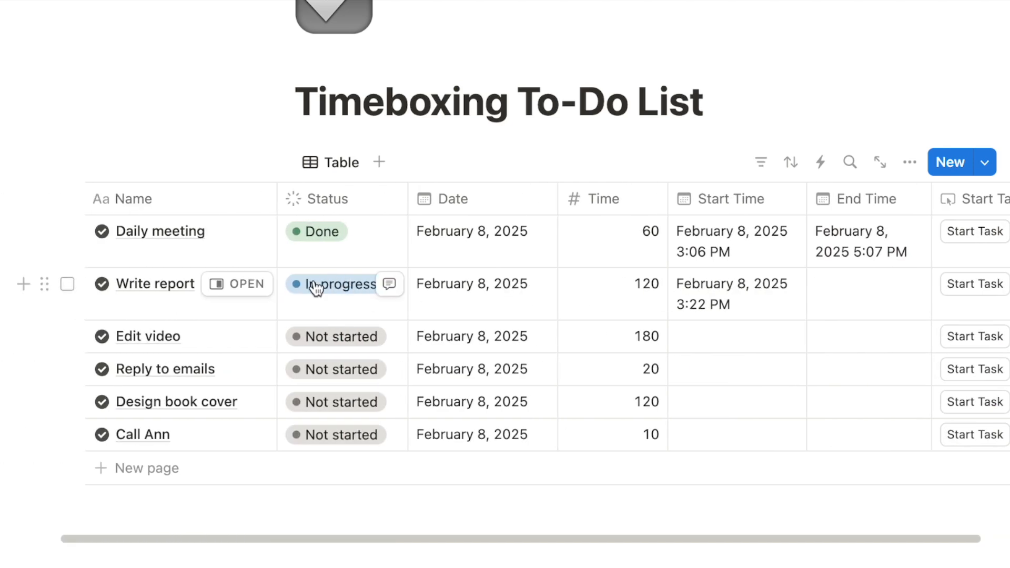
pyautogui.hscroll(1, 729, 305)
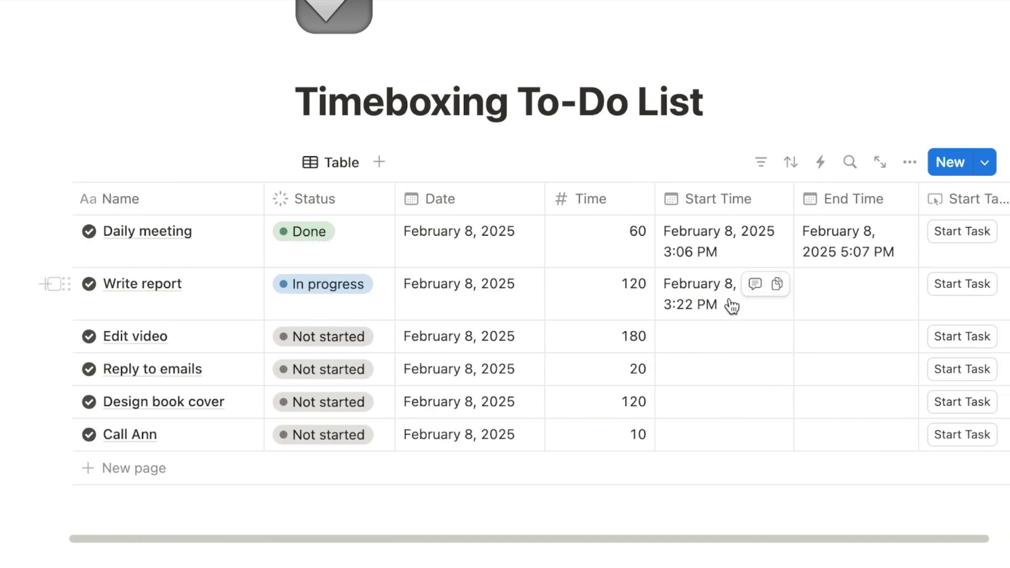
pyautogui.hscroll(2, 731, 306)
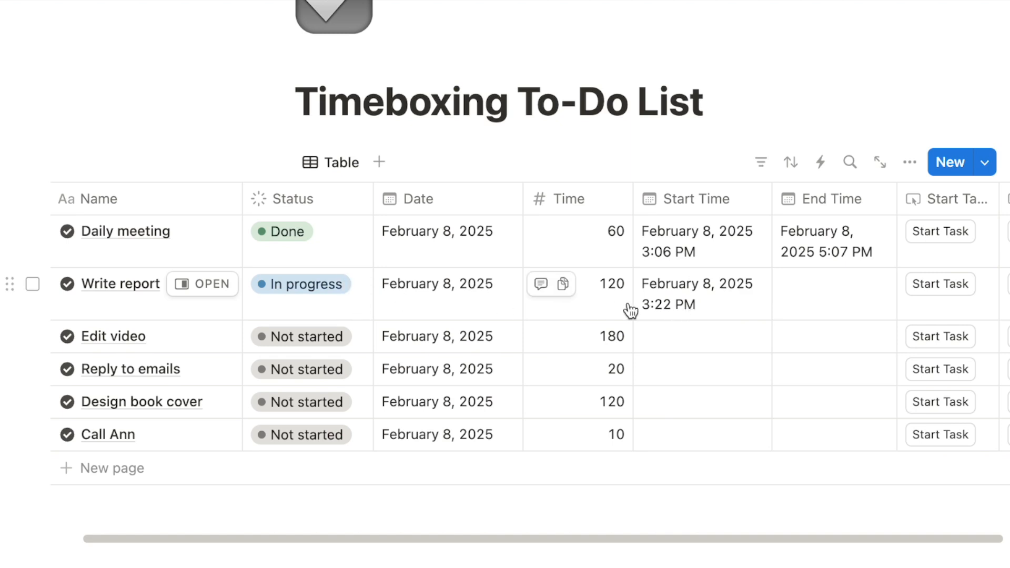
pyautogui.hscroll(20, 631, 310)
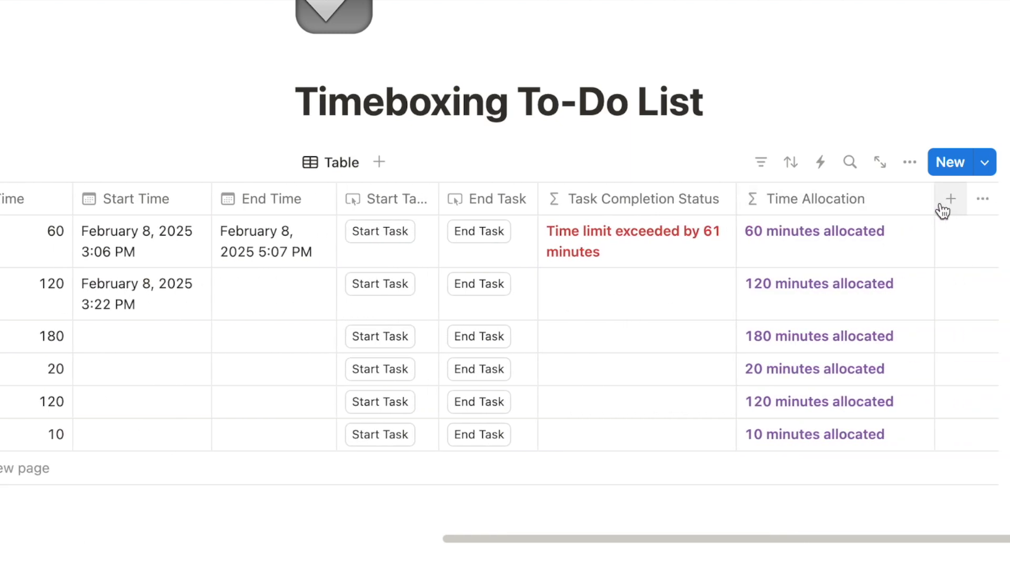
# Add a new Formula property named Started Time
pyautogui.click(950, 200)
pyautogui.write('fo')
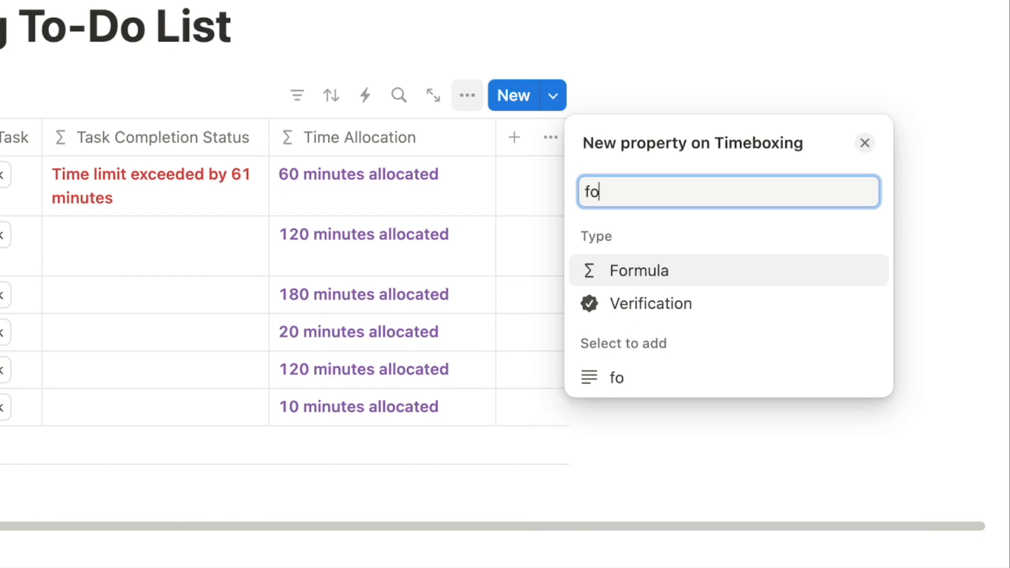
pyautogui.write('rm')
pyautogui.click(614, 274)
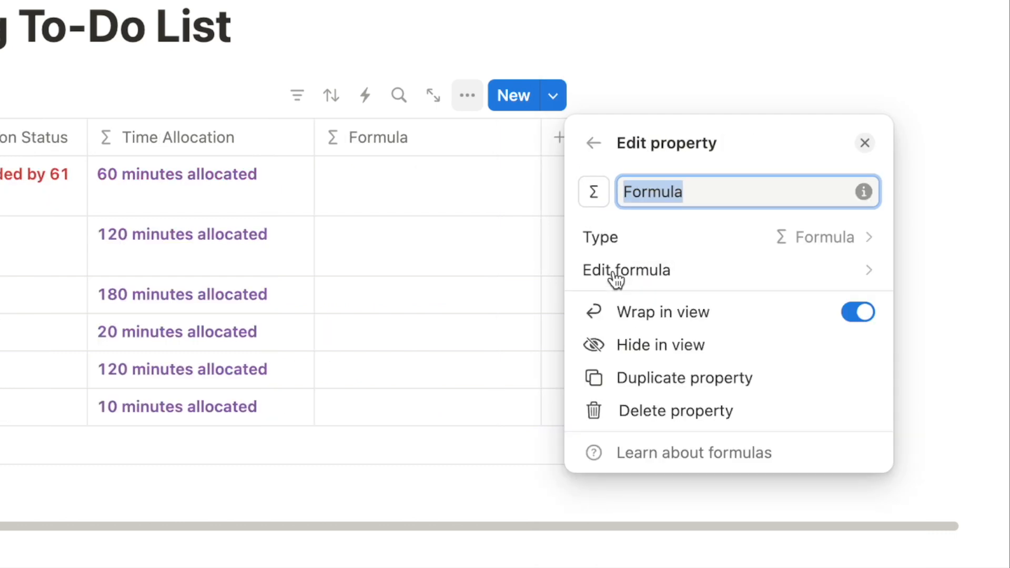
pyautogui.write('Started Time')
# Begin the Started Time formula with "Started at " +
pyautogui.click(675, 278)
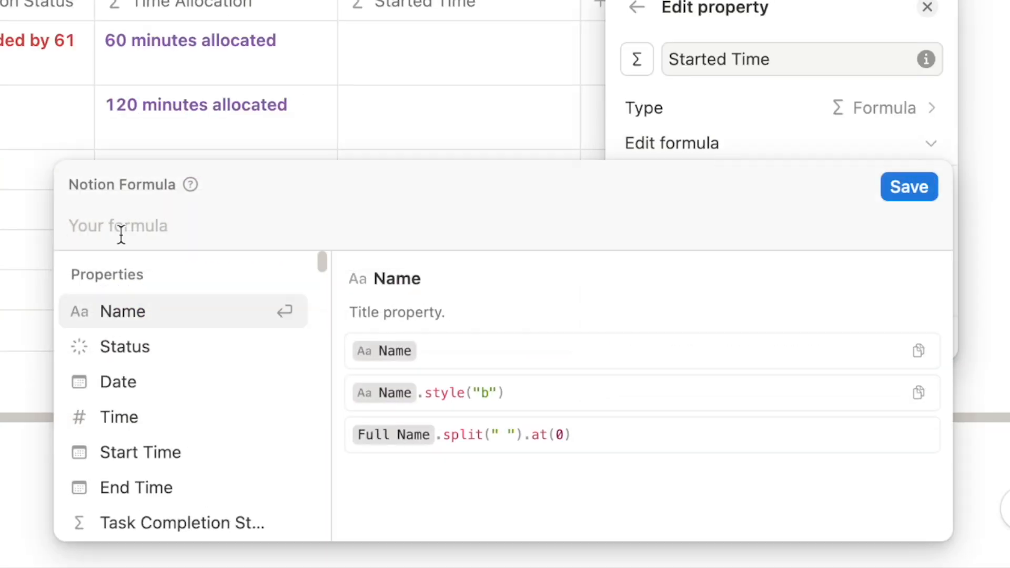
pyautogui.write('""')
pyautogui.press('Left')
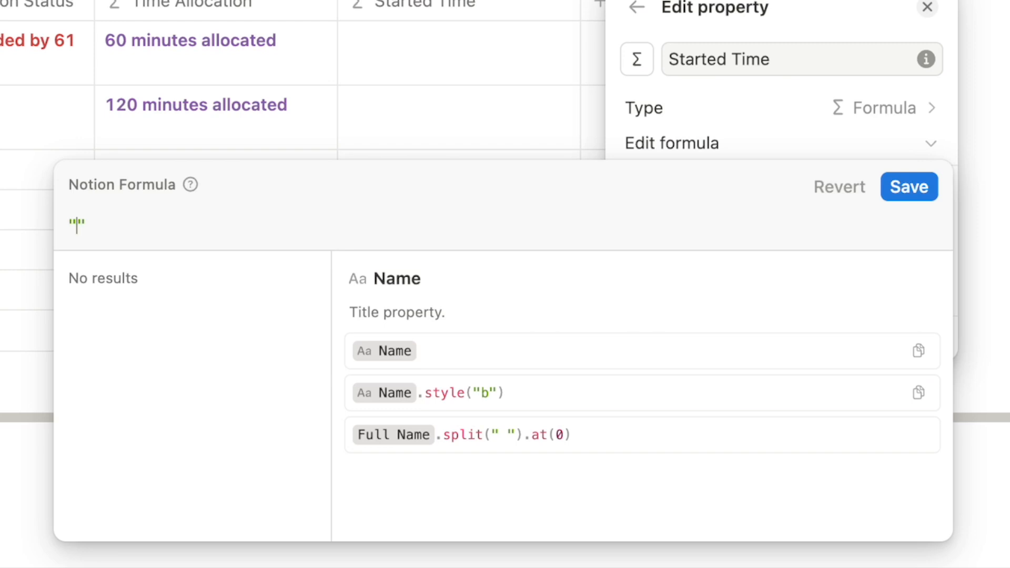
pyautogui.write('Started at')
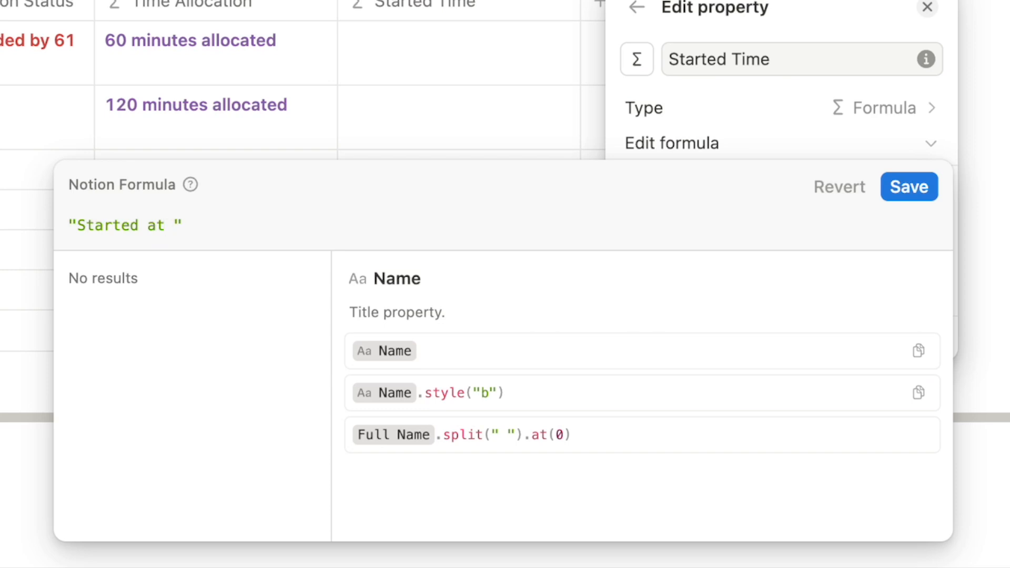
pyautogui.click(179, 225)
pyautogui.write('+')
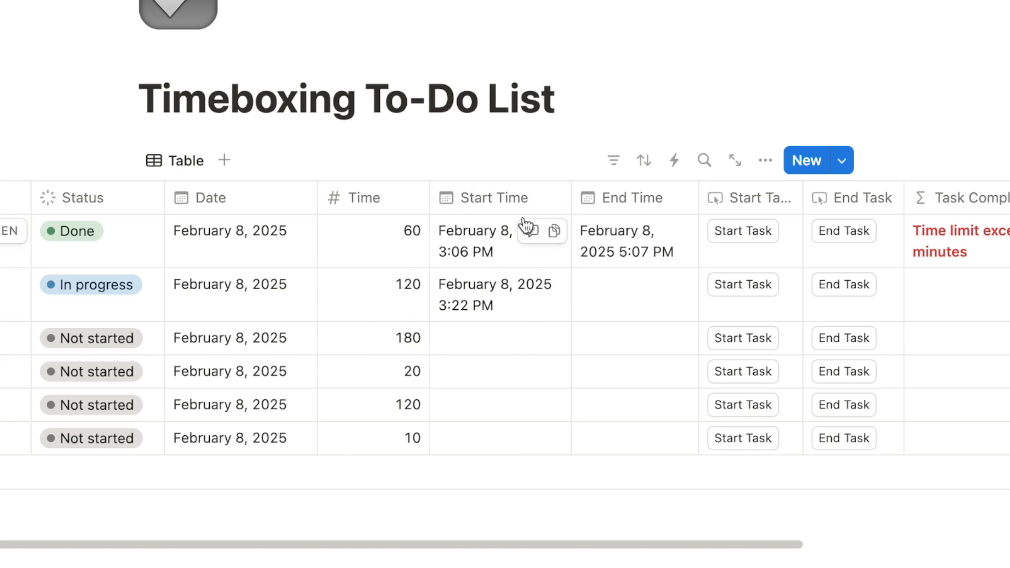
# Append formatDate(Start Time, to the Started Time formula
pyautogui.hscroll(1, 555, 270)
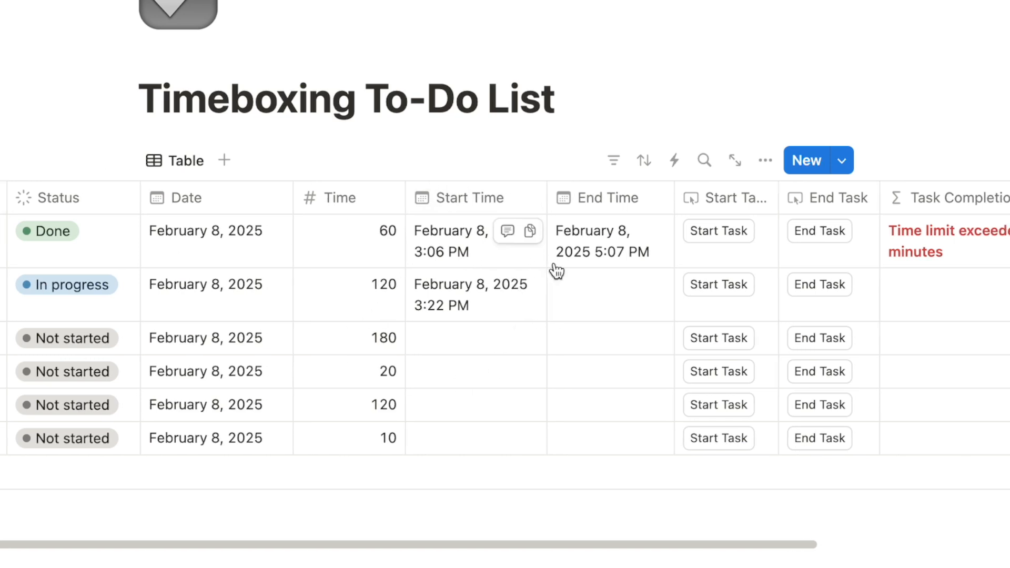
pyautogui.hscroll(10, 557, 270)
pyautogui.click(762, 246)
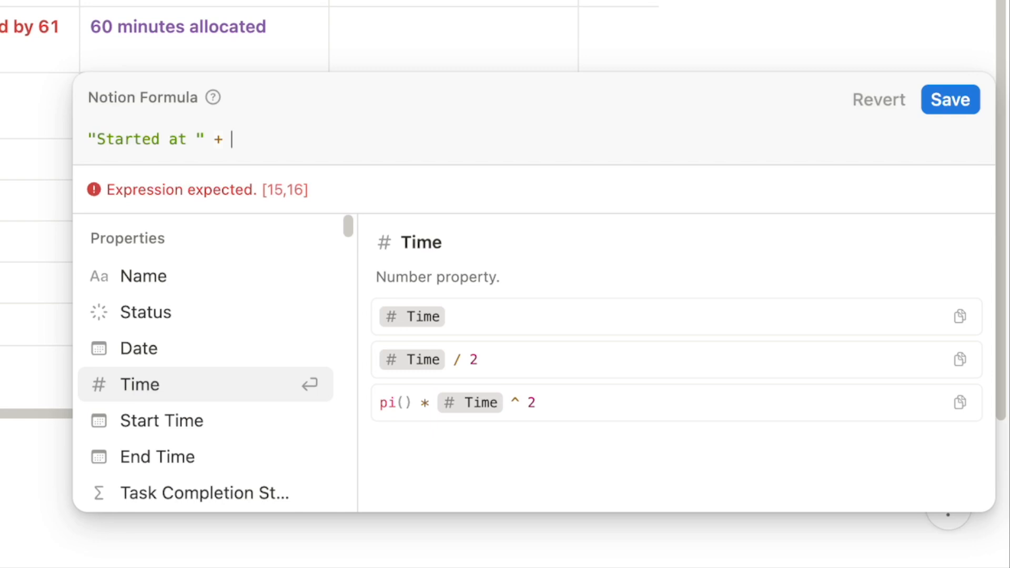
pyautogui.write('formatDate(')
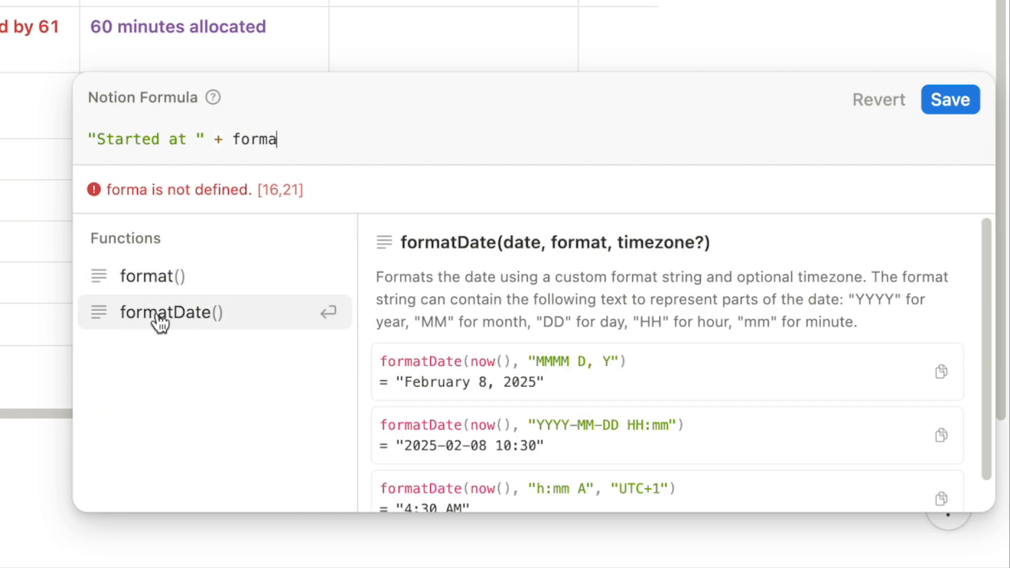
pyautogui.click(158, 316)
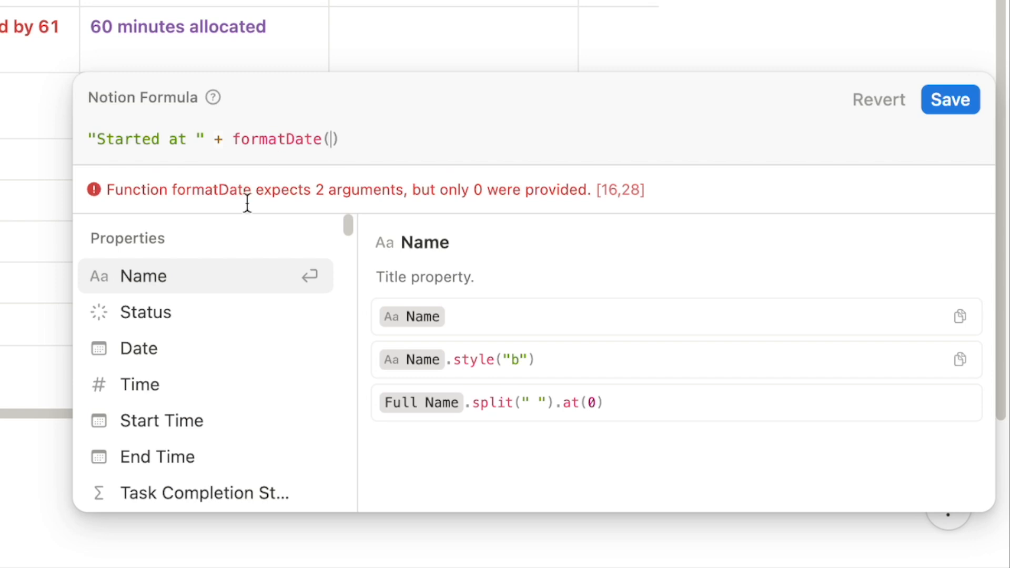
pyautogui.click(180, 425)
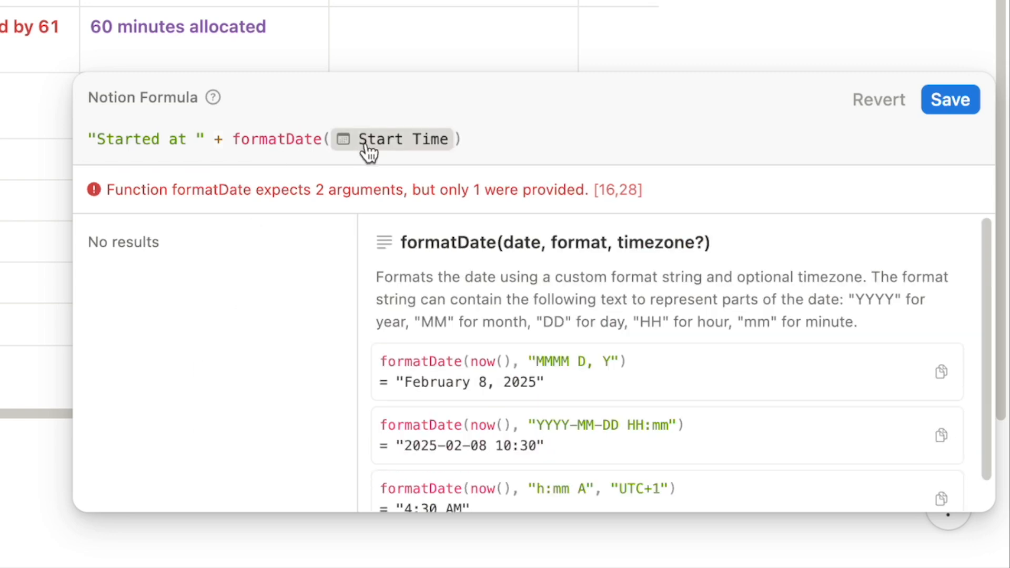
pyautogui.write(',')
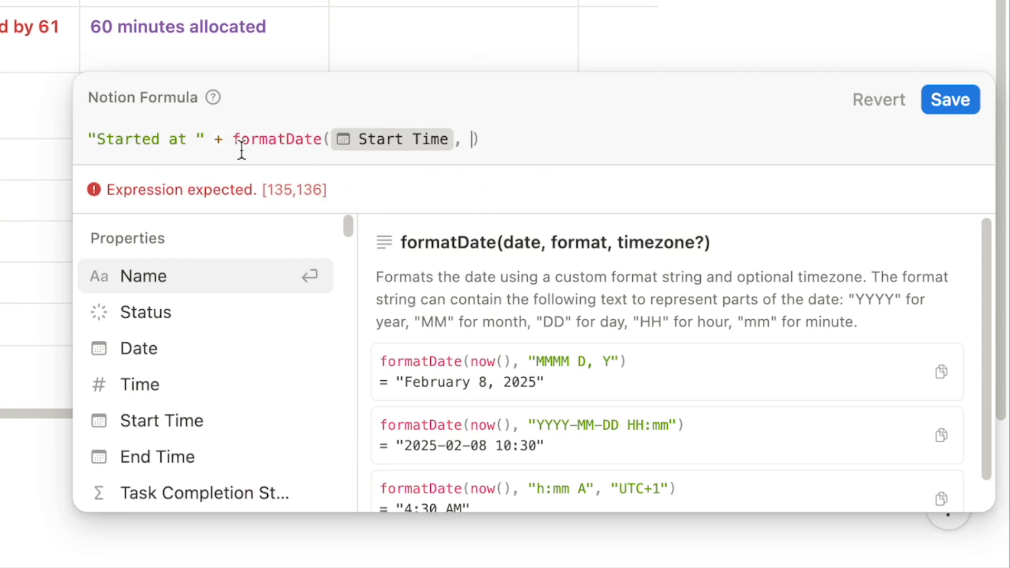
# Paste "h:mm A" as formatDate's second argument and save the formula
pyautogui.scroll(-1, 539, 390)
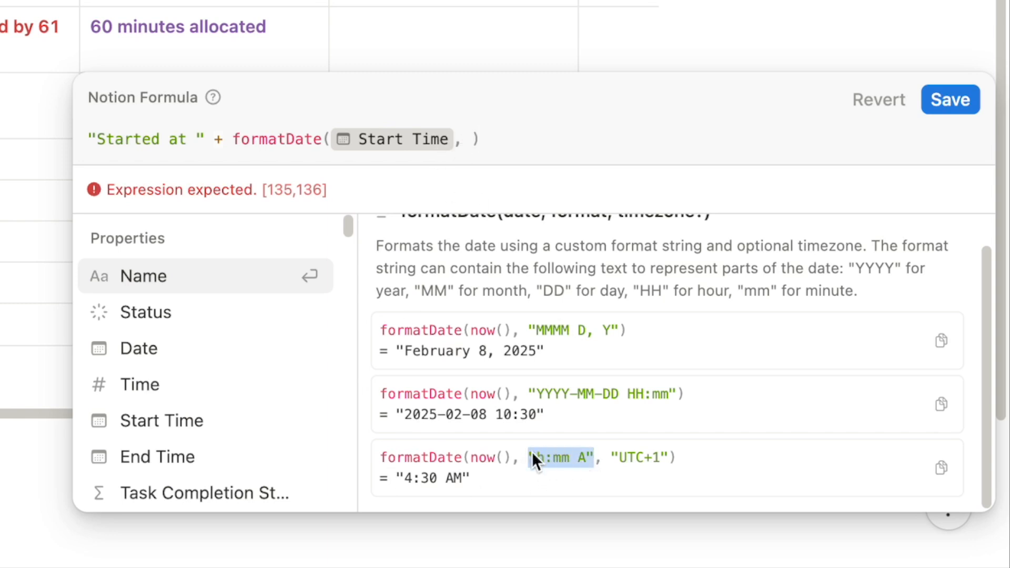
pyautogui.click(471, 140)
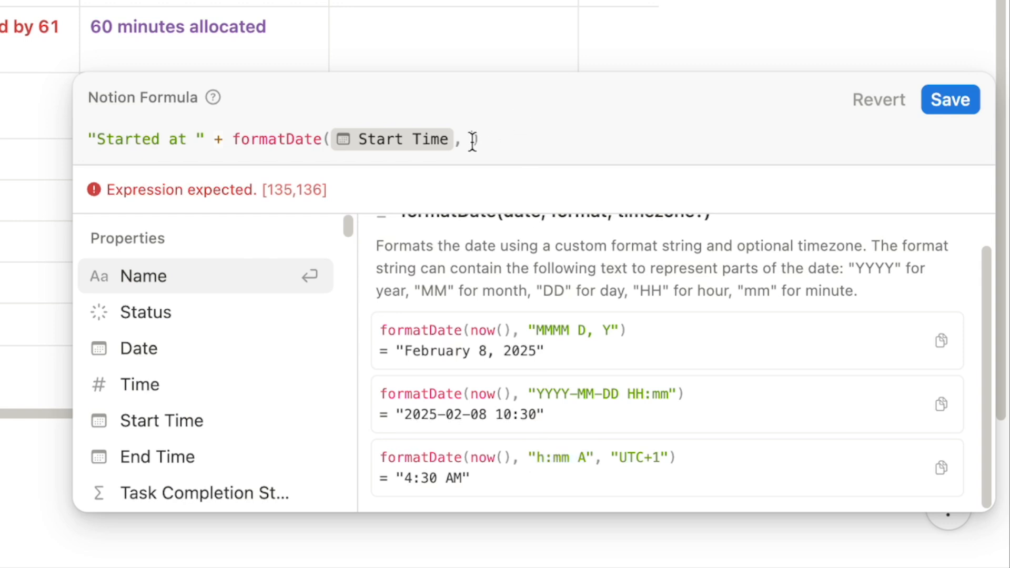
pyautogui.write('"h:mm A"')
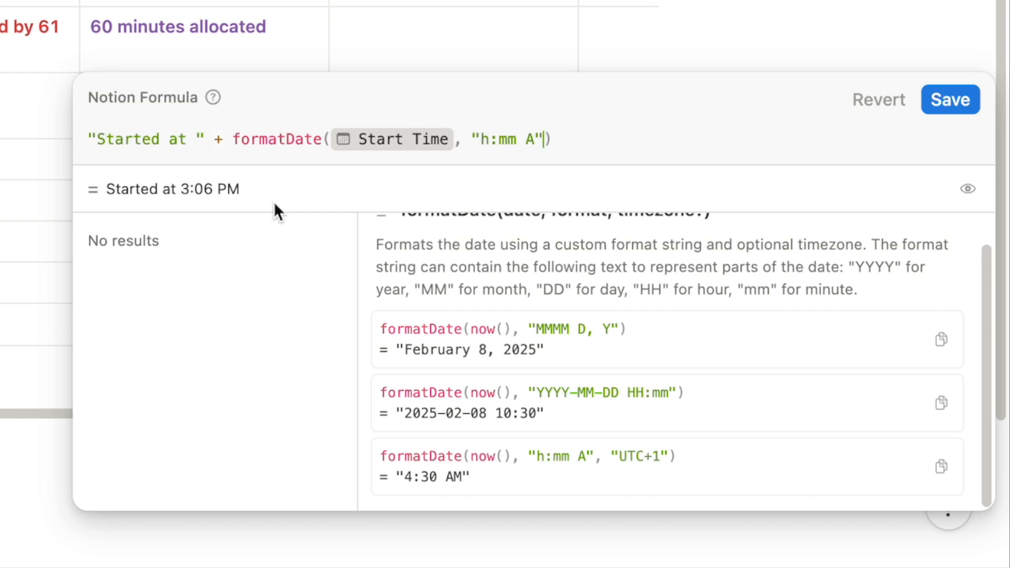
pyautogui.click(944, 102)
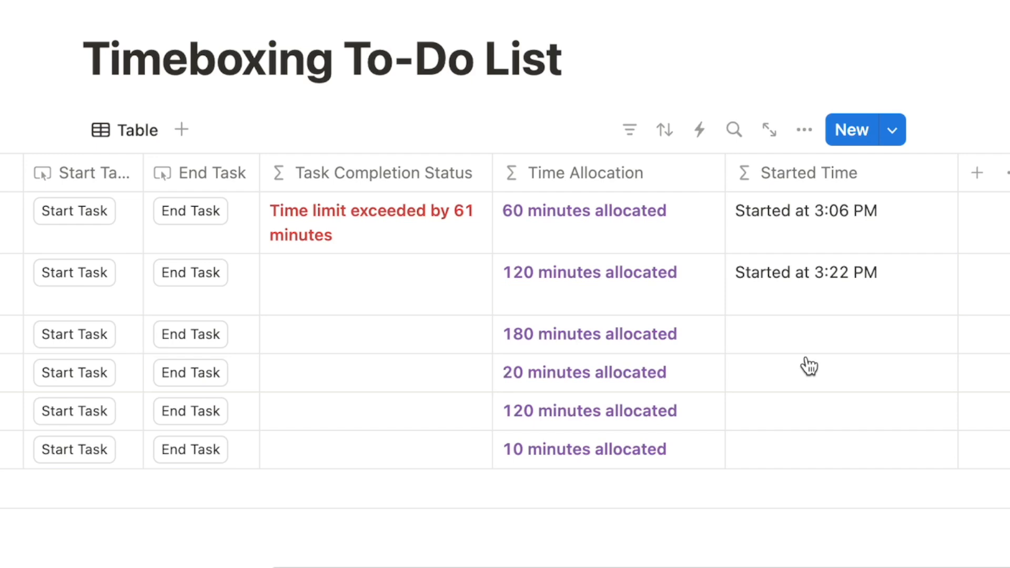
pyautogui.hscroll(-10, 809, 367)
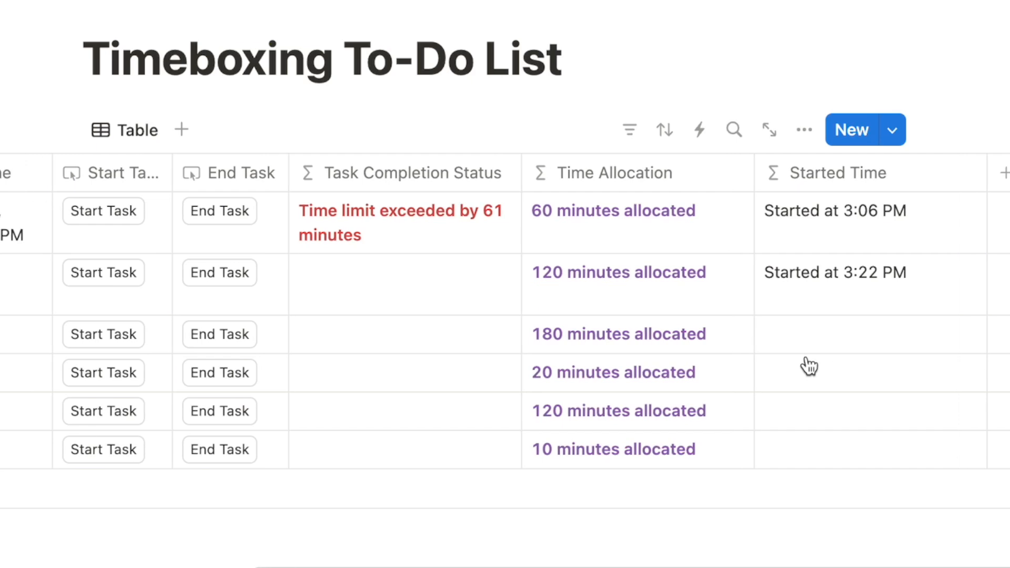
pyautogui.hscroll(5, 810, 367)
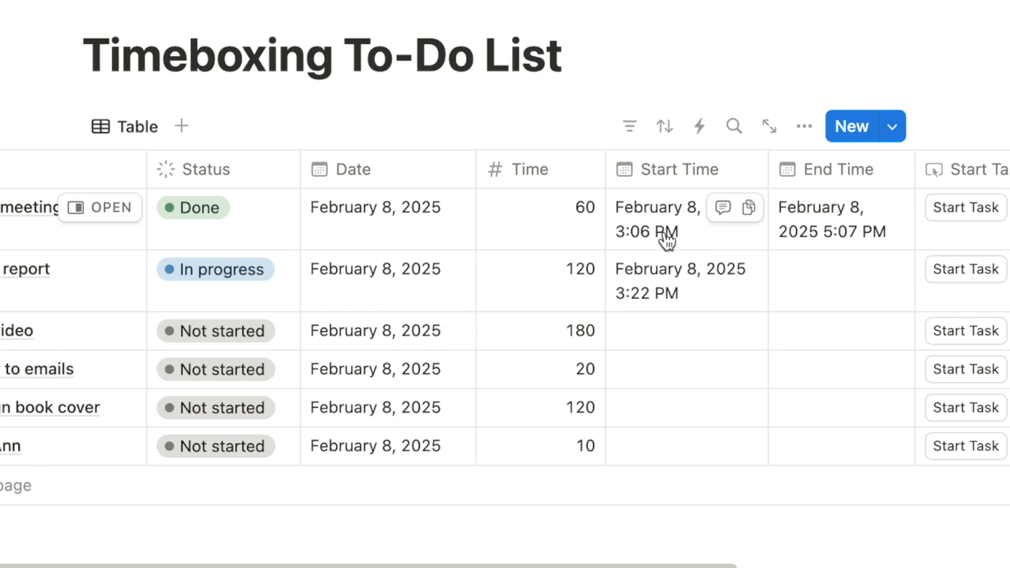
# Switch the view layout to Gallery and set Card preview to None
pyautogui.click(805, 129)
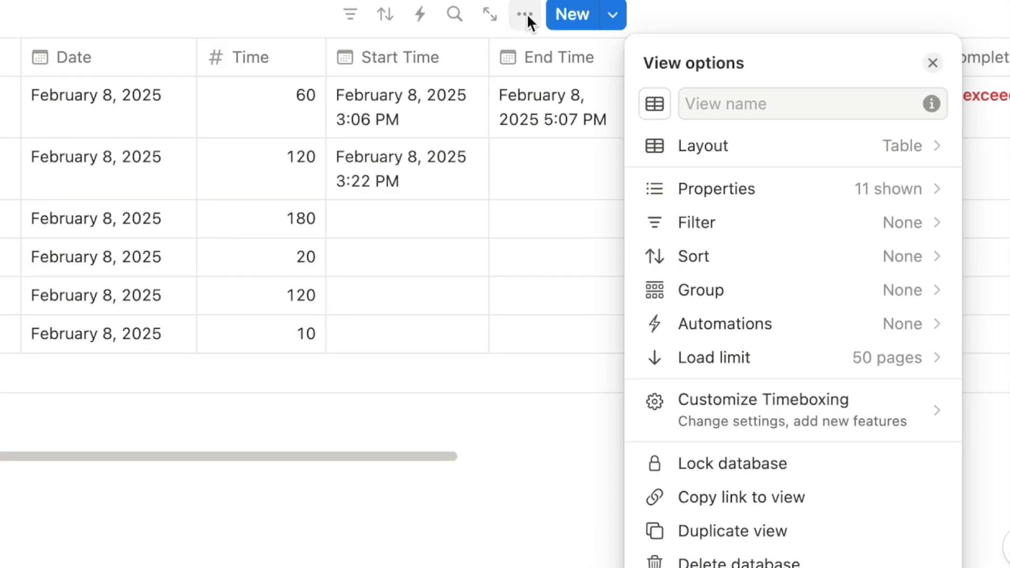
pyautogui.click(1005, 265)
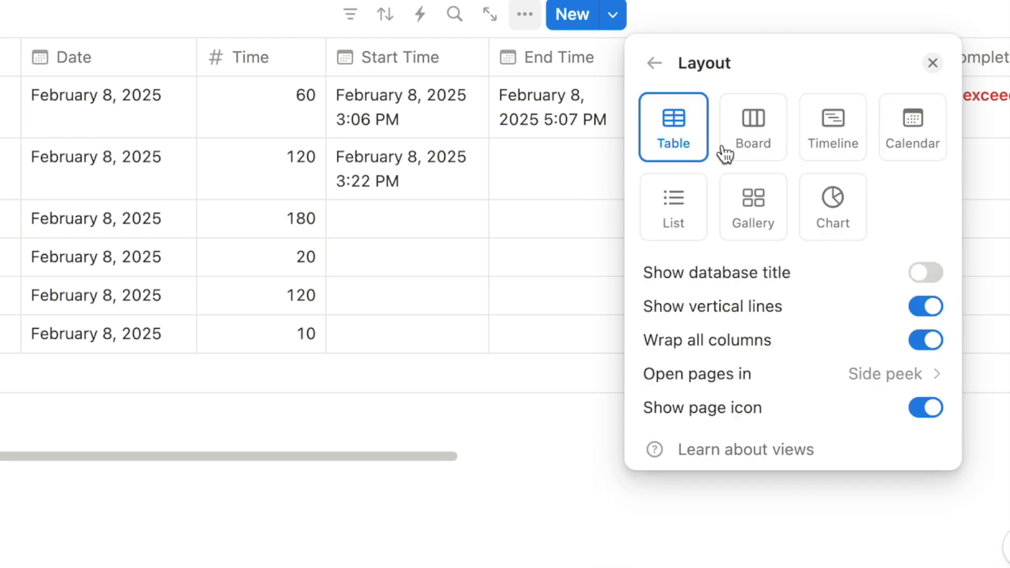
pyautogui.click(760, 220)
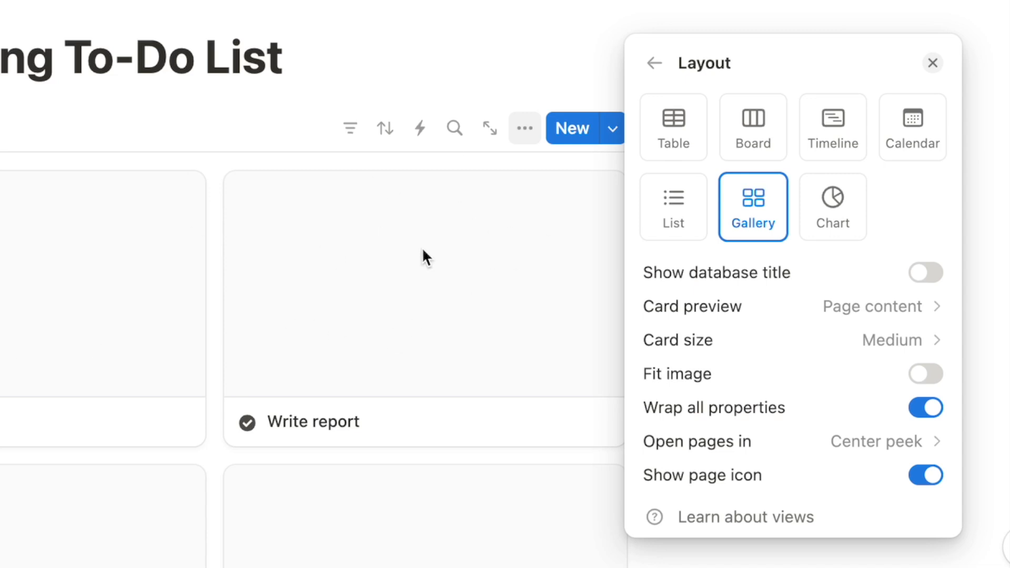
pyautogui.click(680, 306)
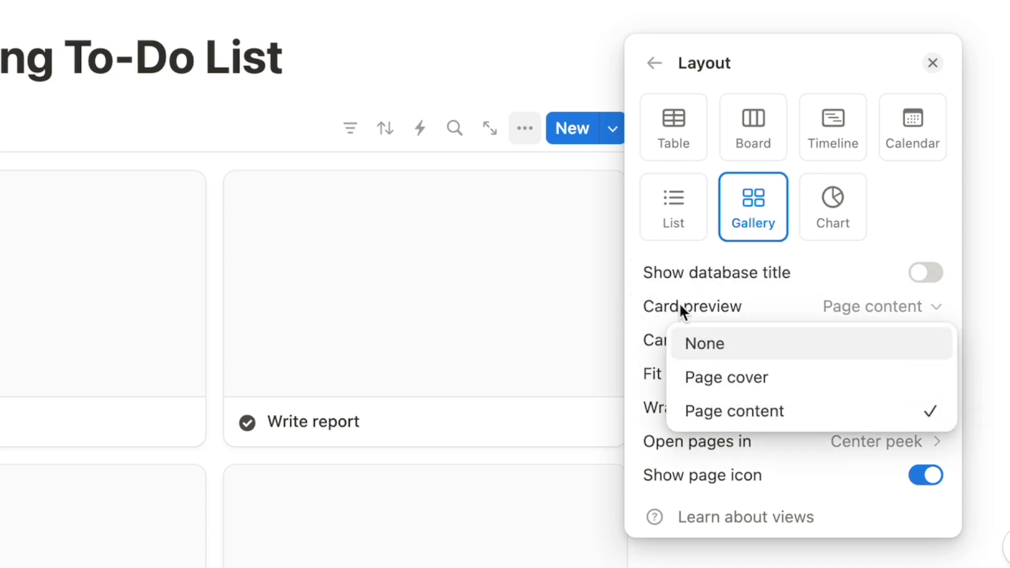
pyautogui.click(705, 347)
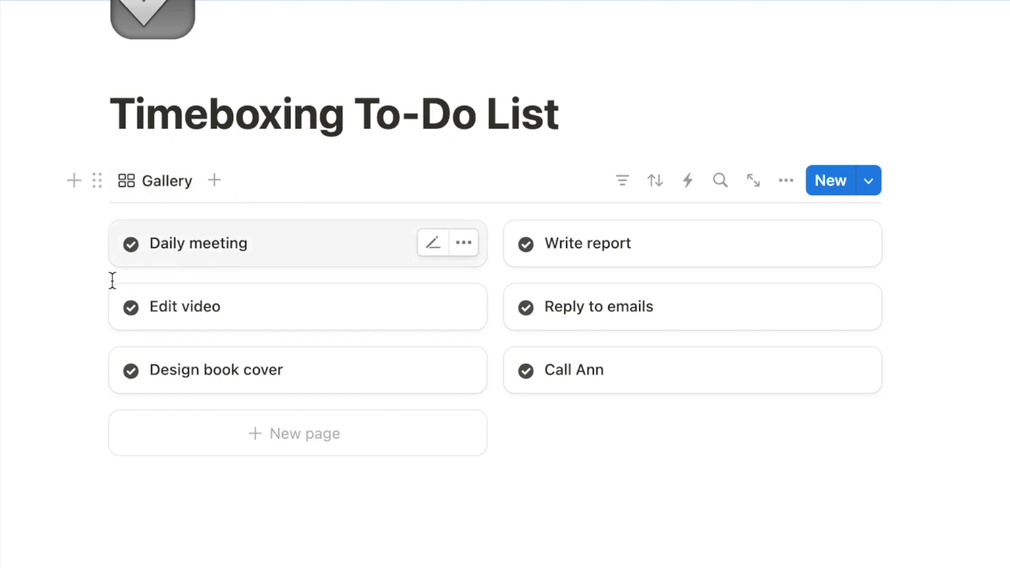
# Rename the gallery view 'To Do' and give it a square outline icon
pyautogui.click(169, 192)
pyautogui.click(167, 215)
pyautogui.write('To do')
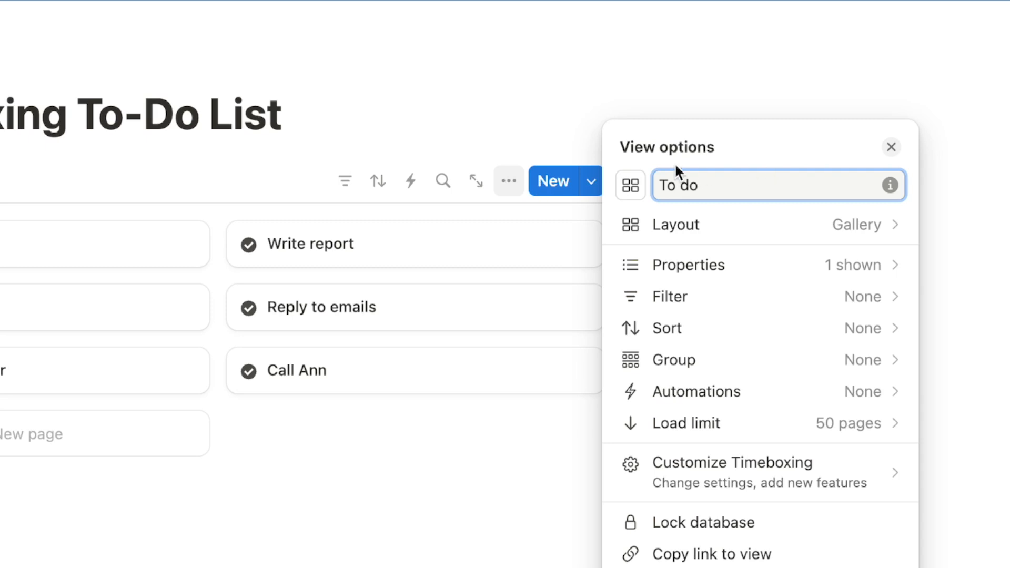
pyautogui.click(633, 188)
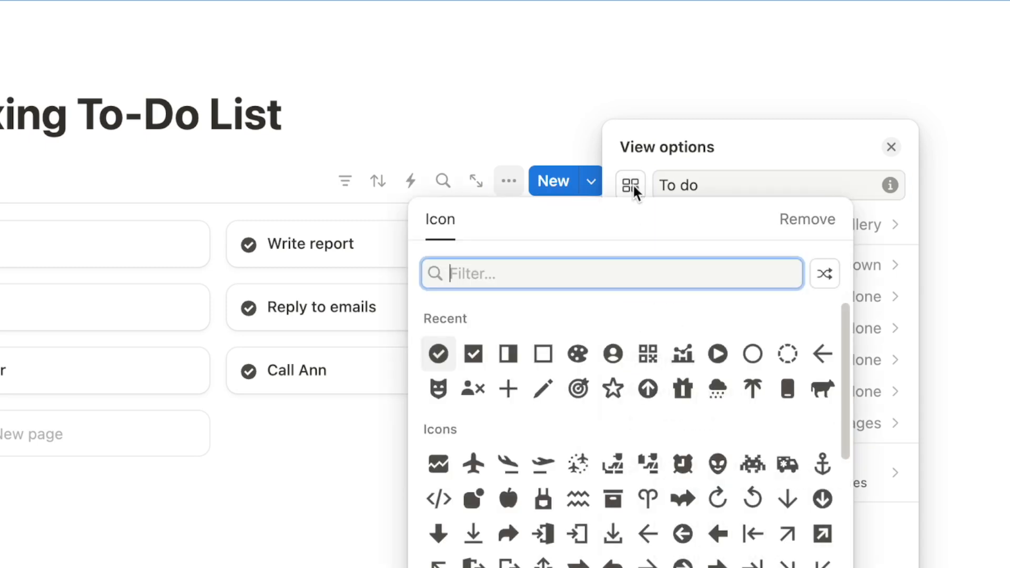
pyautogui.click(542, 354)
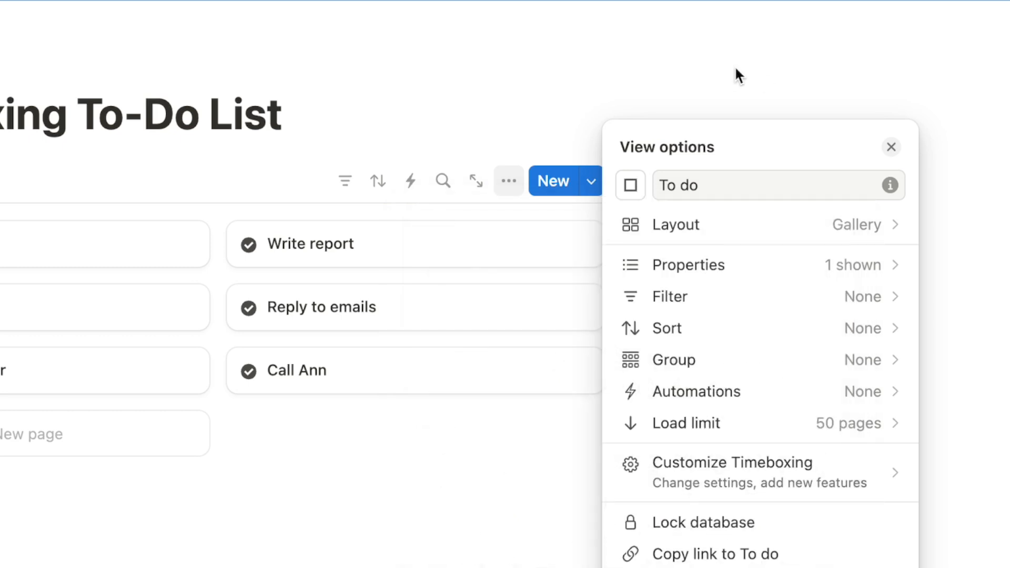
pyautogui.click(691, 185)
pyautogui.press('BackSpace')
pyautogui.write('D')
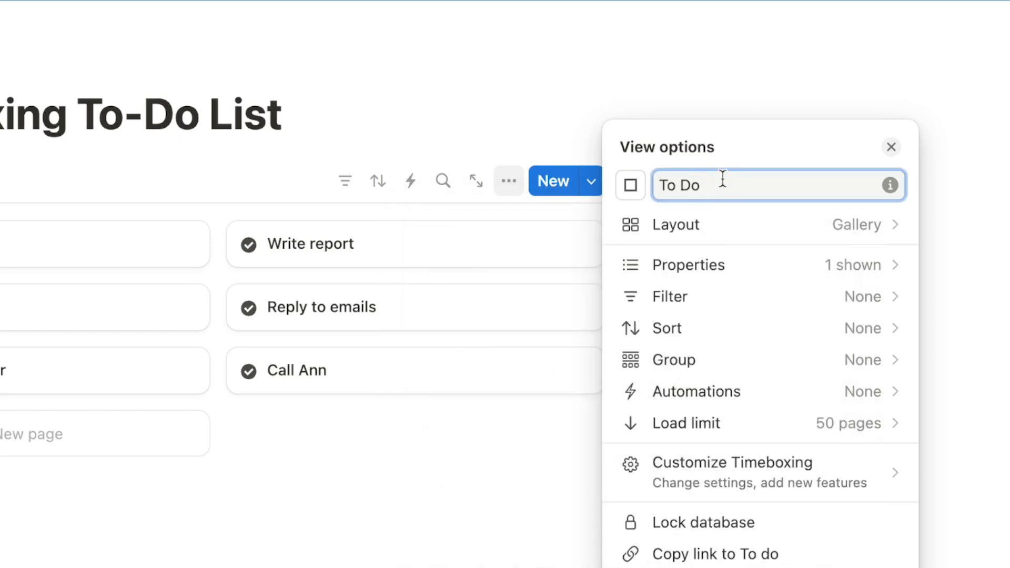
pyautogui.click(981, 233)
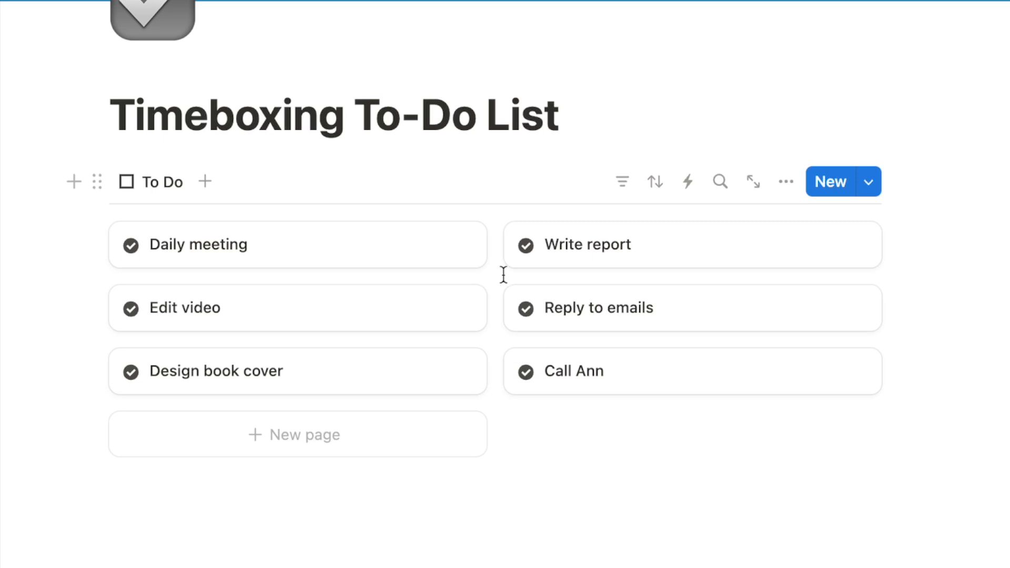
# Filter the gallery by Status to show only To-do tasks
pyautogui.click(621, 185)
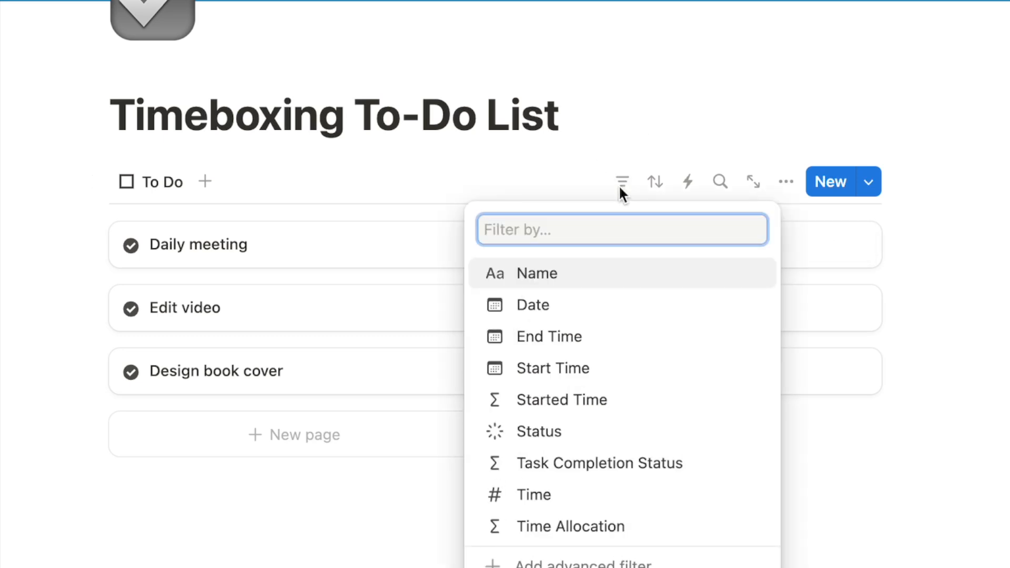
pyautogui.click(618, 184)
pyautogui.click(618, 185)
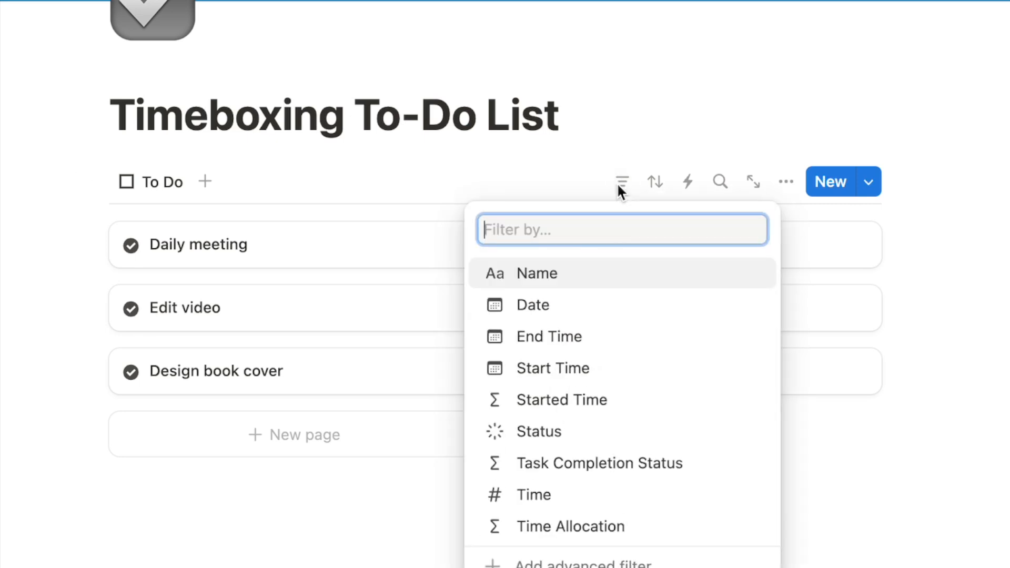
pyautogui.click(533, 438)
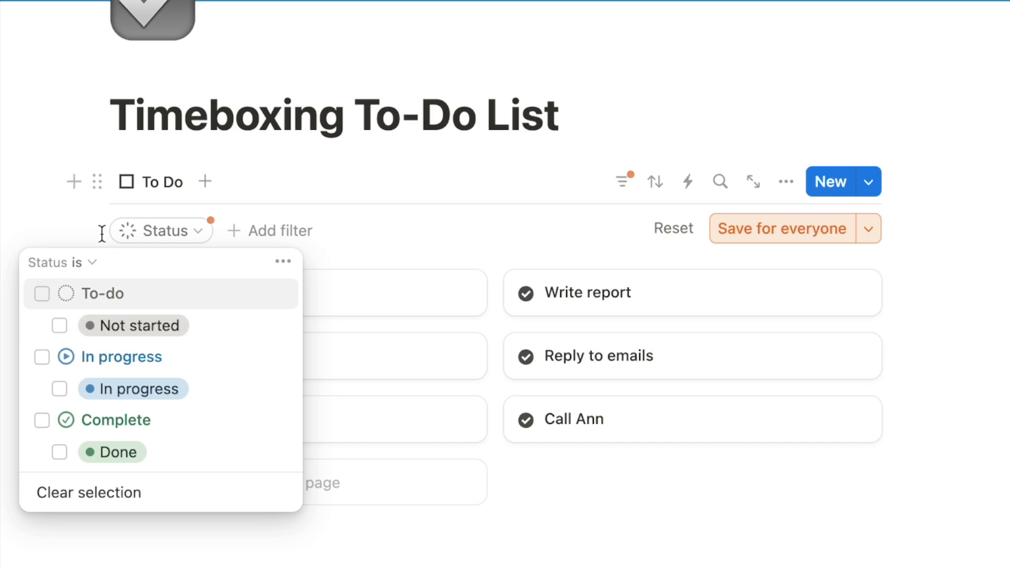
pyautogui.click(43, 295)
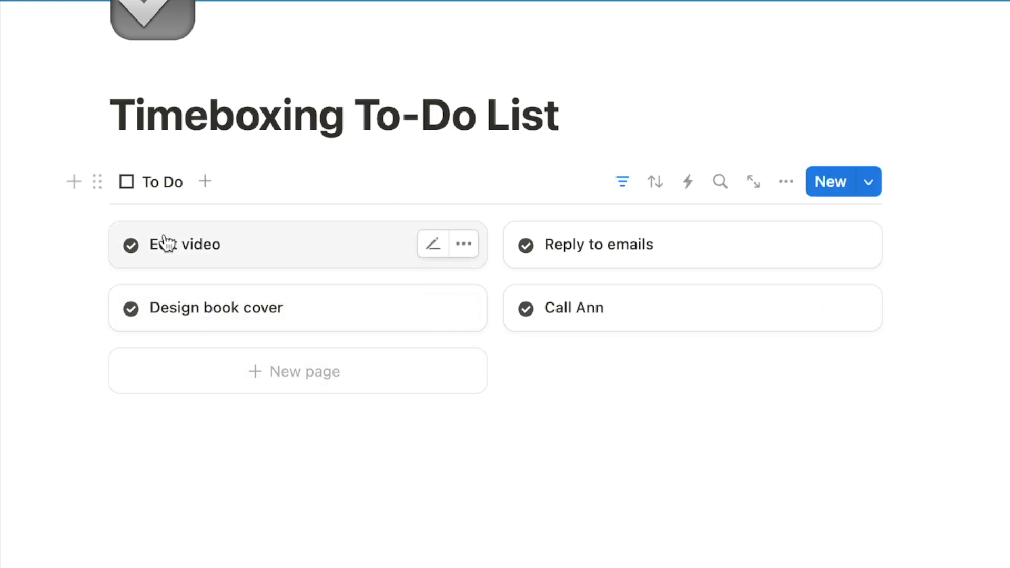
# Copy To Do into an In Progress view with a half-filled square icon, filtered to In progress
pyautogui.click(158, 182)
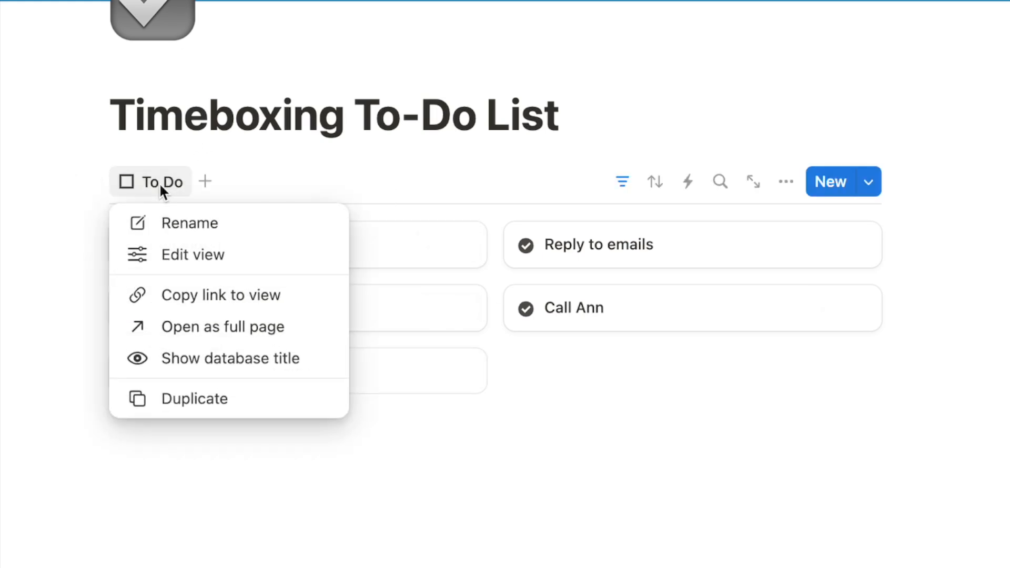
pyautogui.click(189, 401)
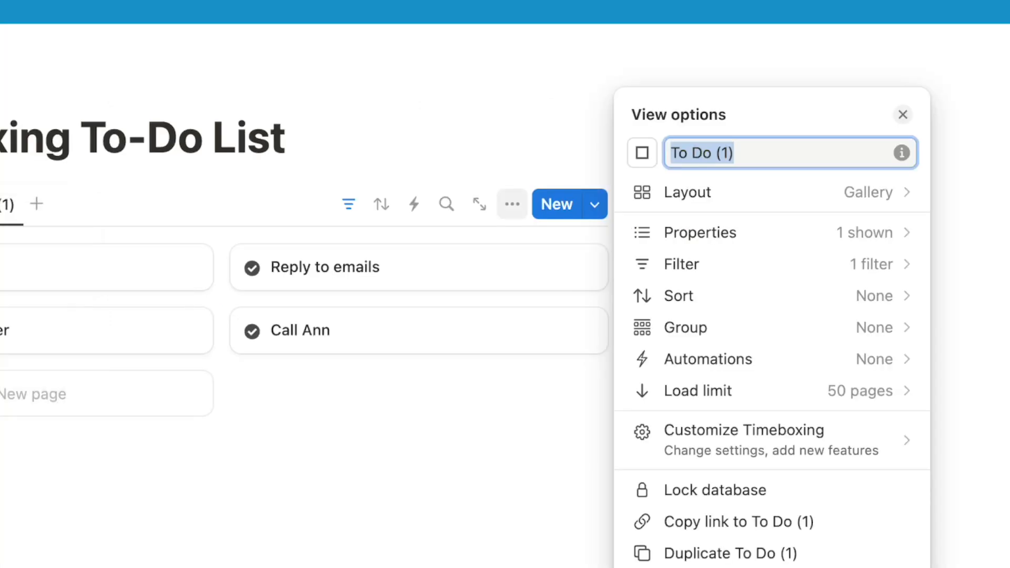
pyautogui.press('BackSpace')
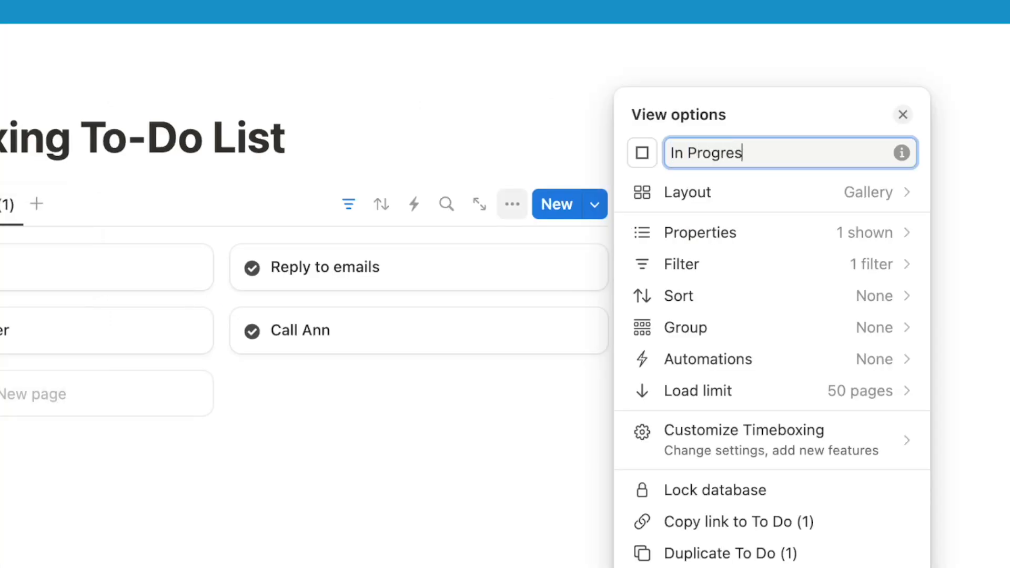
pyautogui.click(639, 156)
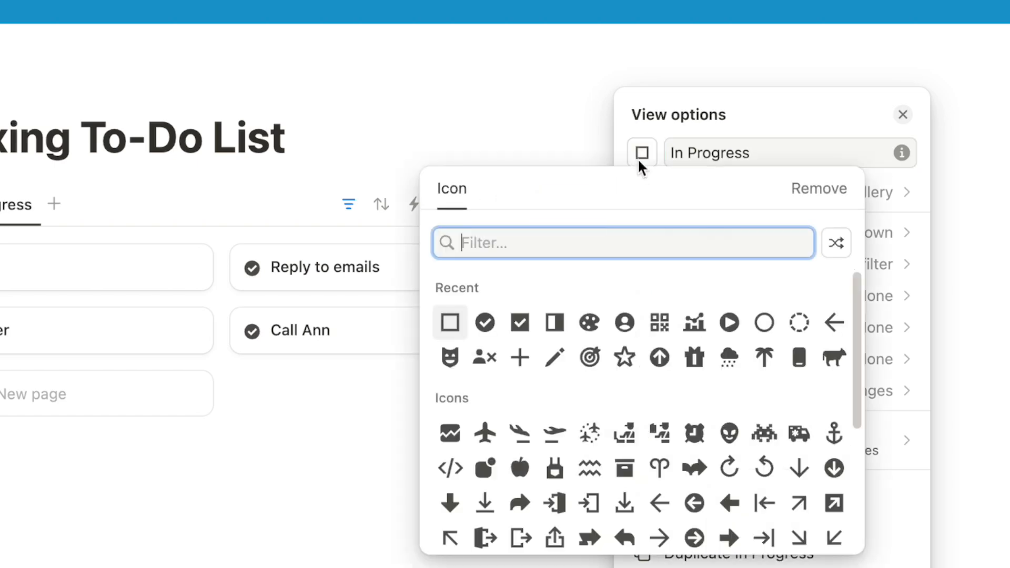
pyautogui.click(554, 323)
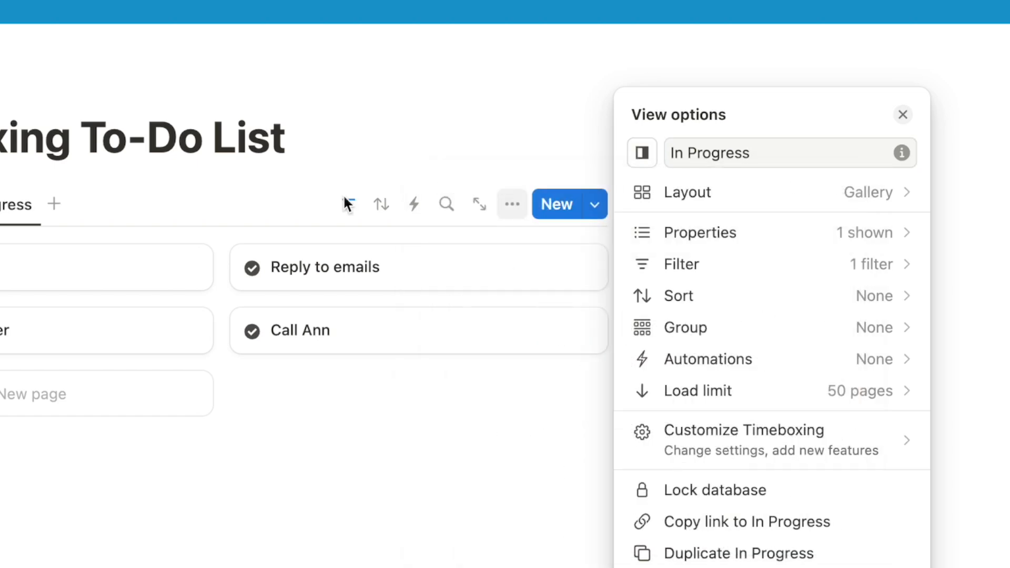
pyautogui.press('Escape')
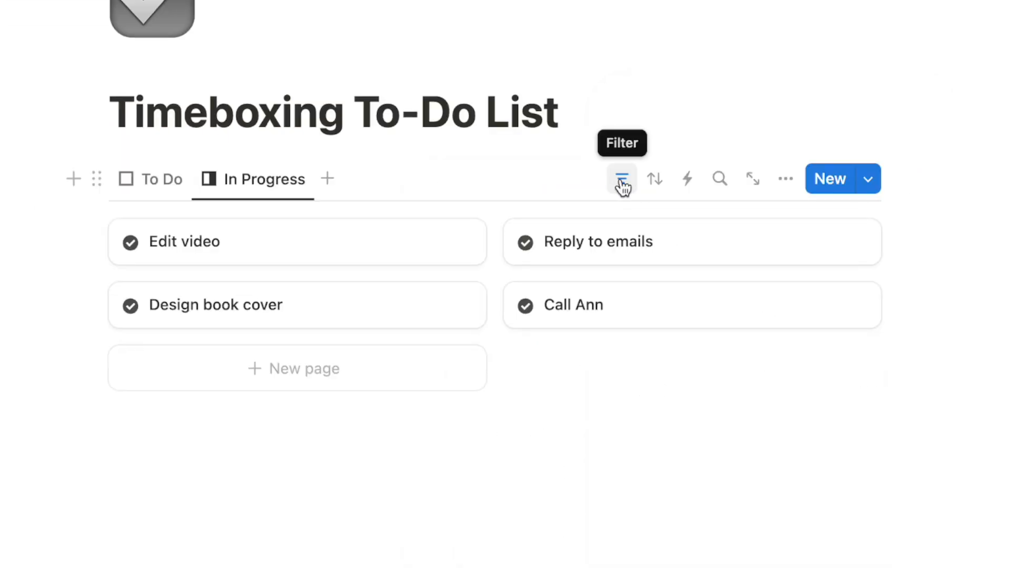
pyautogui.click(623, 182)
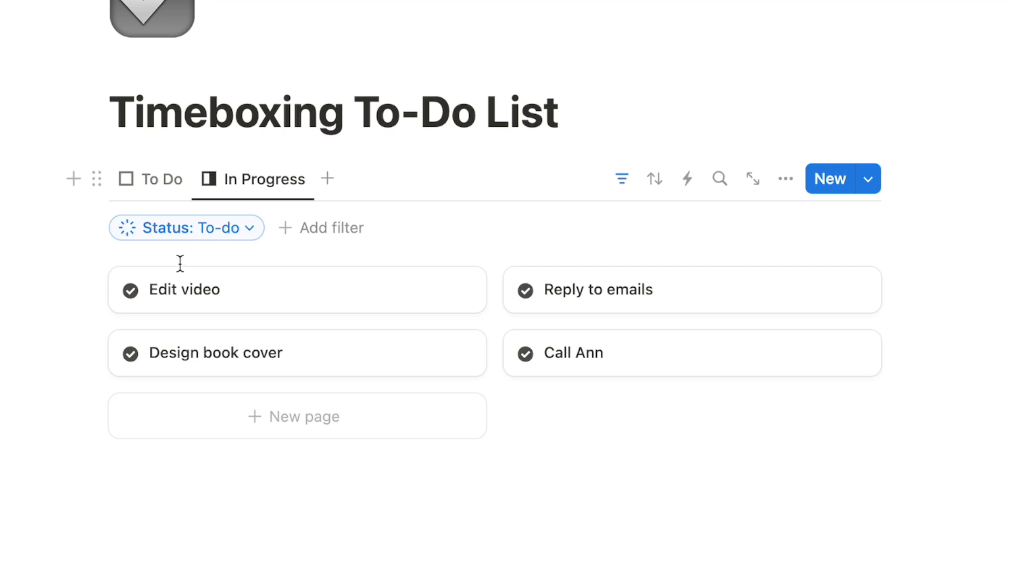
pyautogui.click(184, 240)
pyautogui.click(67, 291)
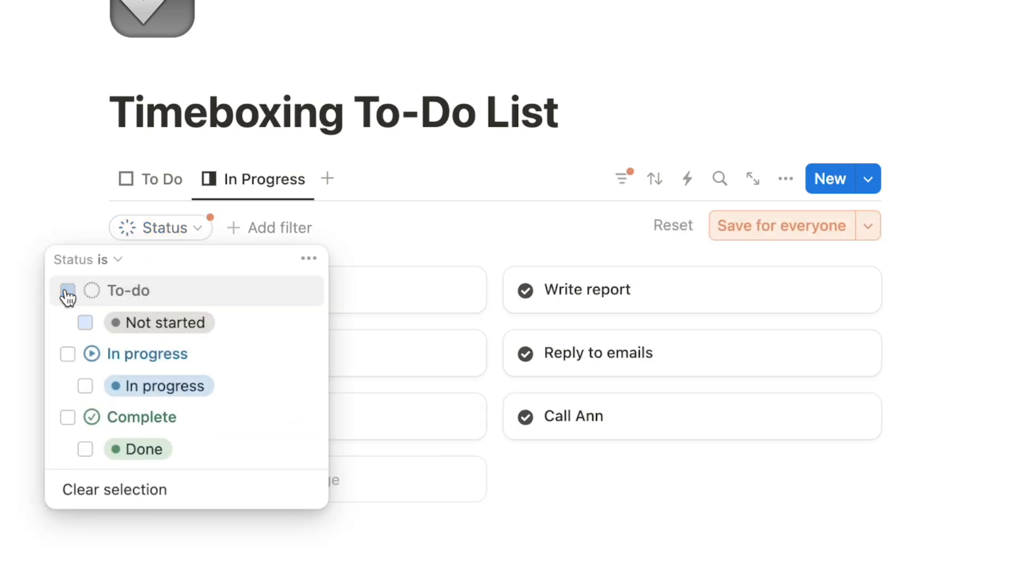
pyautogui.click(68, 354)
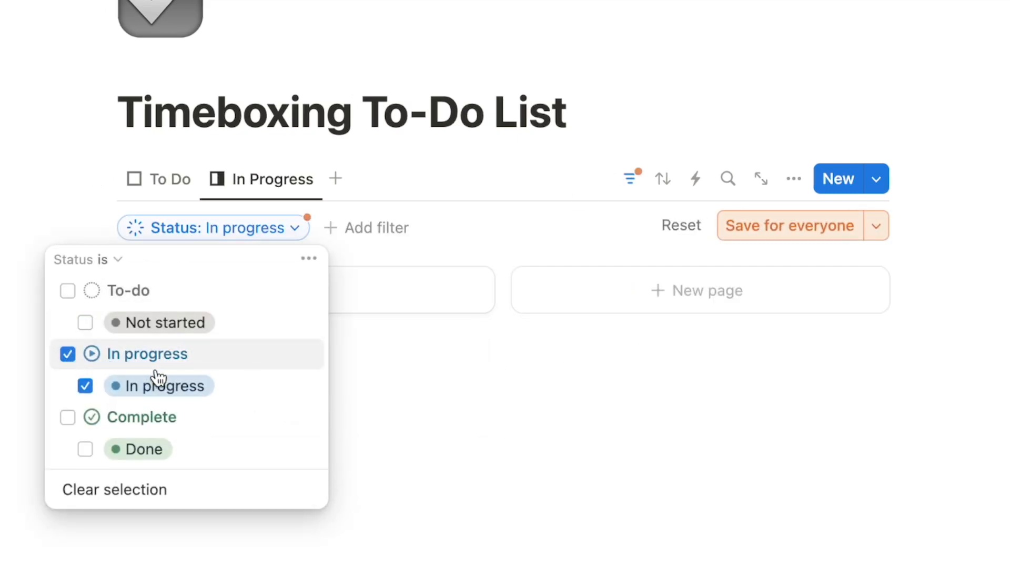
pyautogui.click(737, 227)
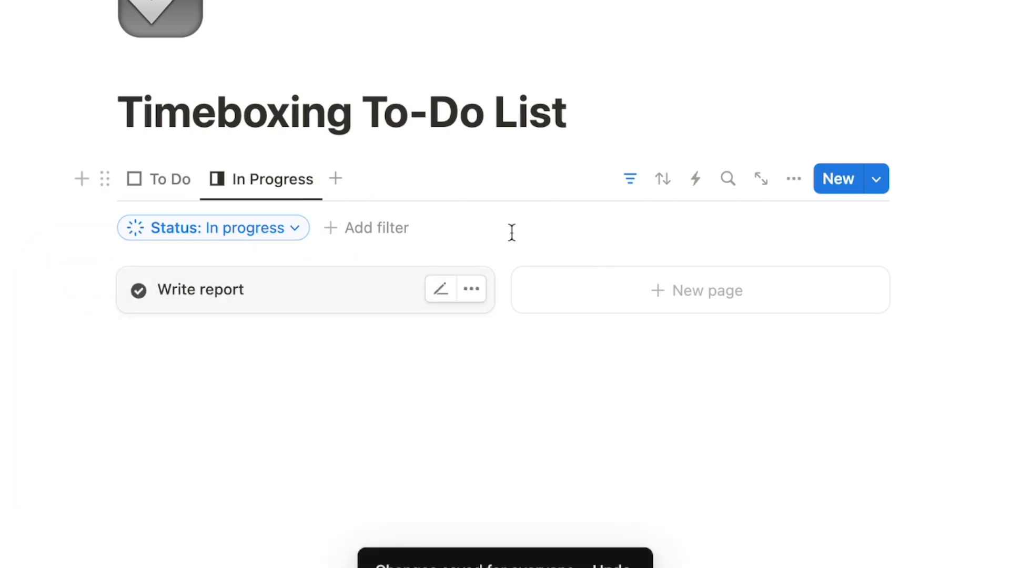
pyautogui.click(630, 179)
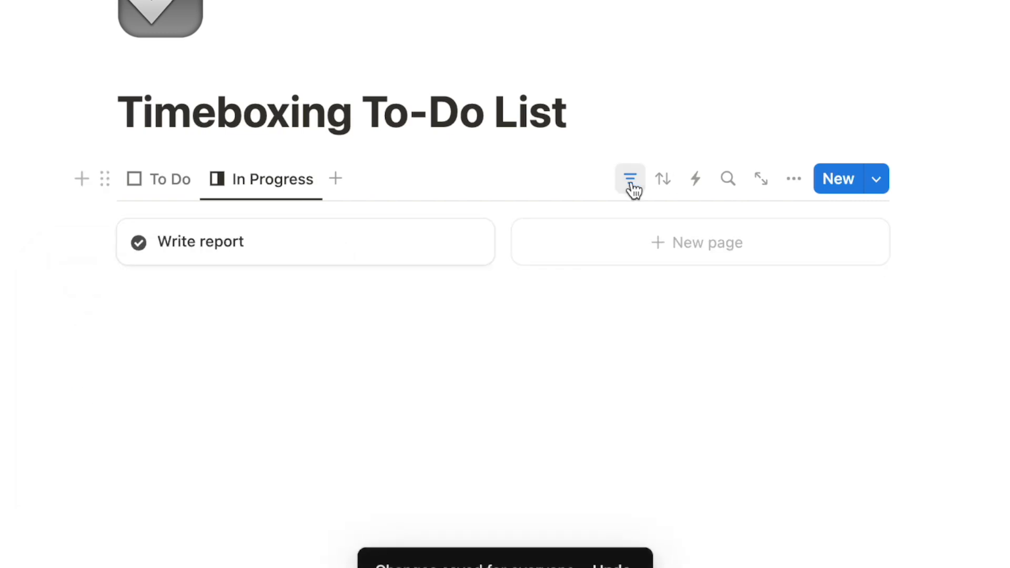
# Duplicate the In Progress view, rename it 'Done' and give it a checkmark icon
pyautogui.click(255, 181)
pyautogui.click(262, 395)
pyautogui.write('C')
pyautogui.press('BackSpace')
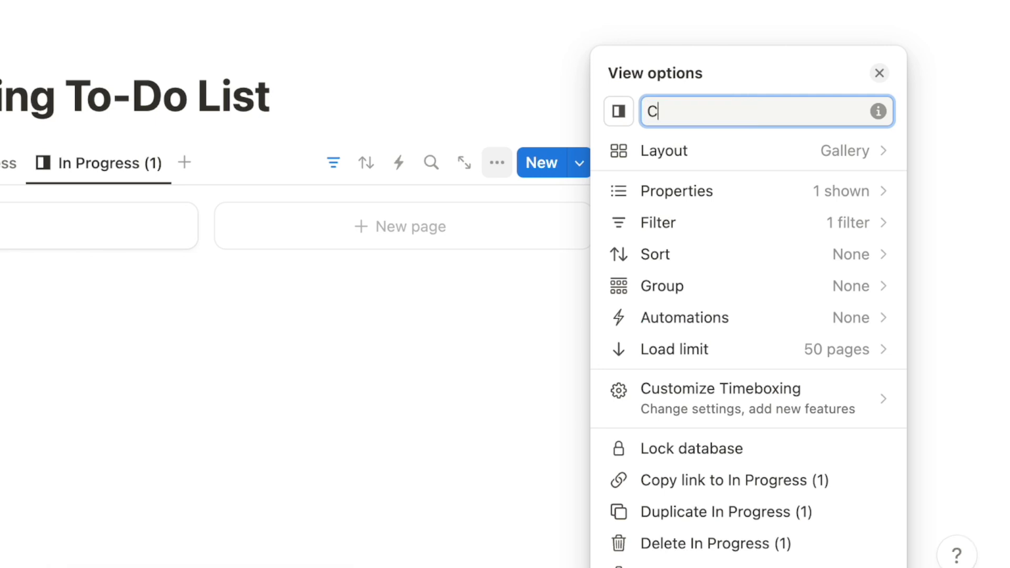
pyautogui.write('Done')
pyautogui.click(614, 113)
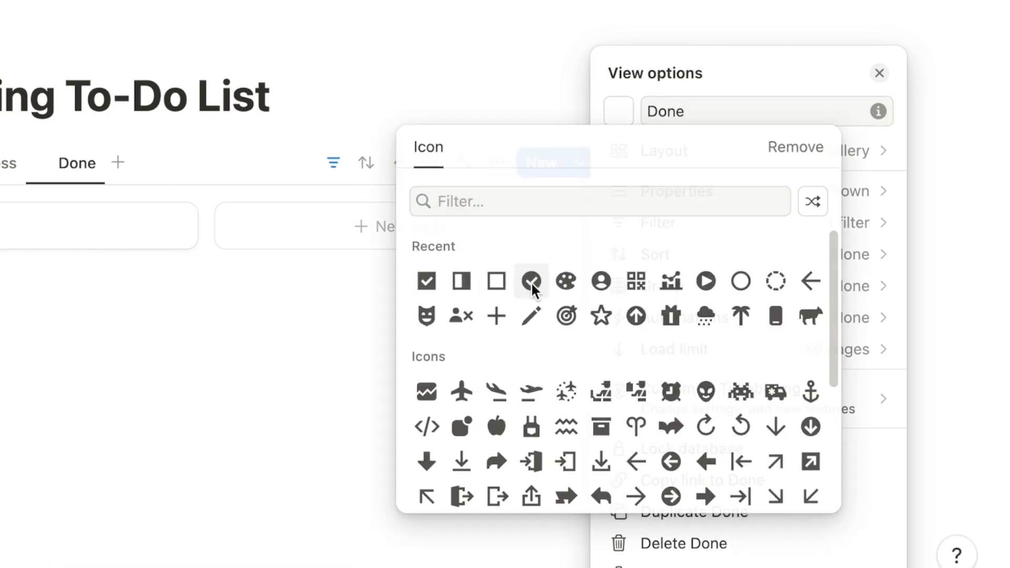
pyautogui.click(531, 281)
pyautogui.click(333, 163)
# Change the Done view's Status filter to Complete, save for everyone, and return to To Do
pyautogui.click(334, 164)
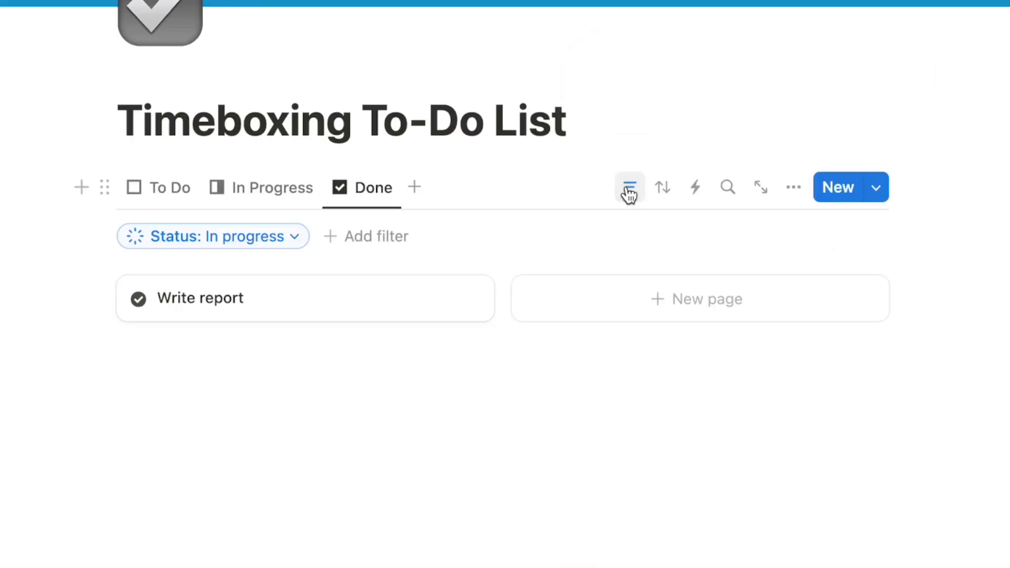
pyautogui.click(235, 243)
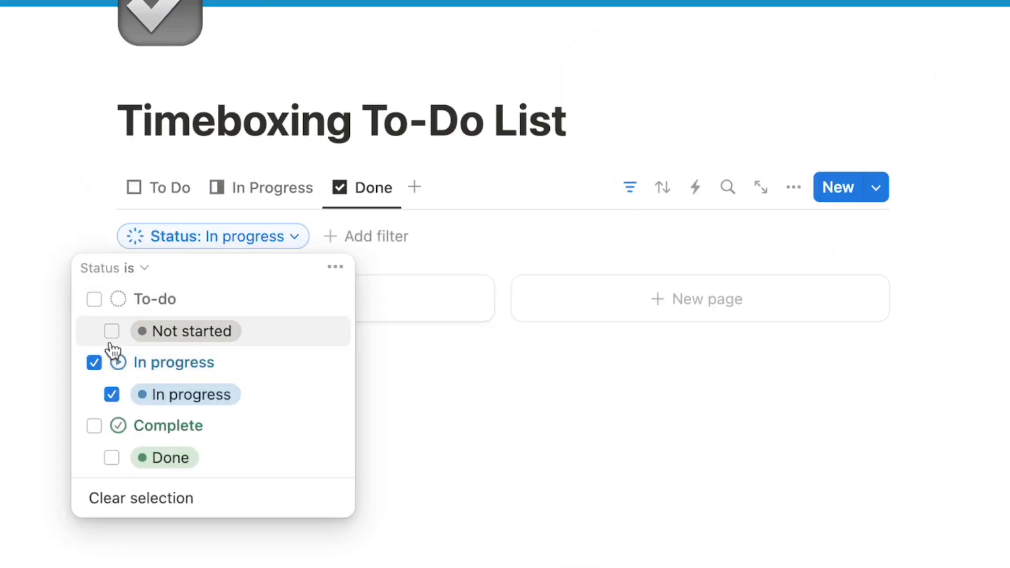
pyautogui.click(94, 362)
pyautogui.click(94, 426)
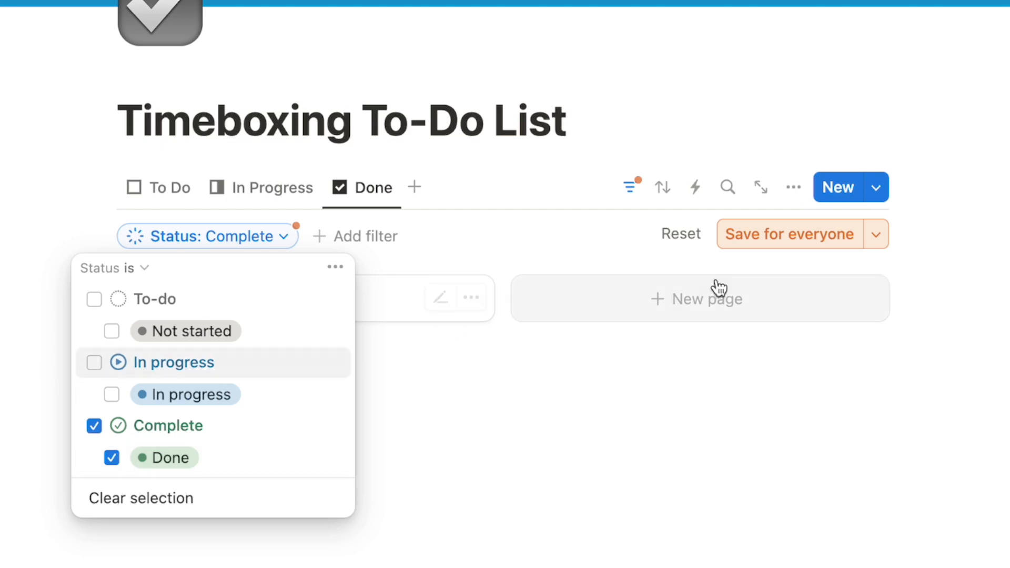
pyautogui.click(765, 236)
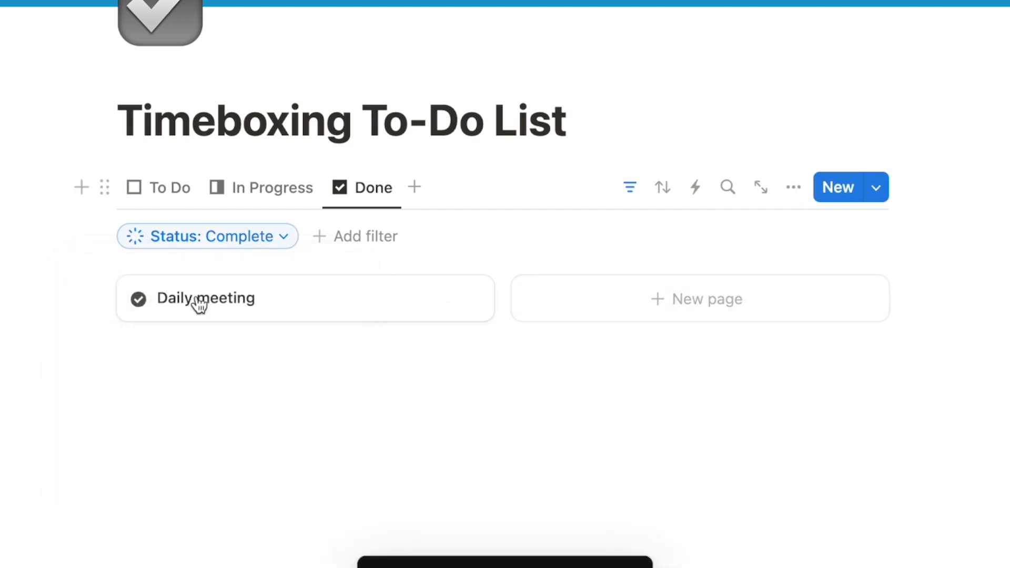
pyautogui.click(637, 190)
pyautogui.click(148, 190)
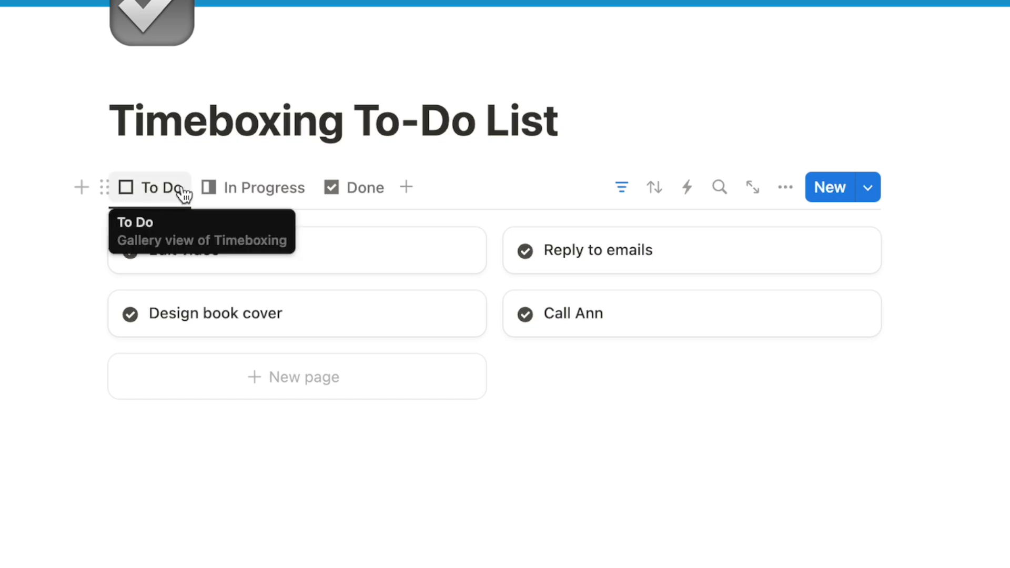
# Sort the To Do view by Date ascending and save it for everyone
pyautogui.click(655, 187)
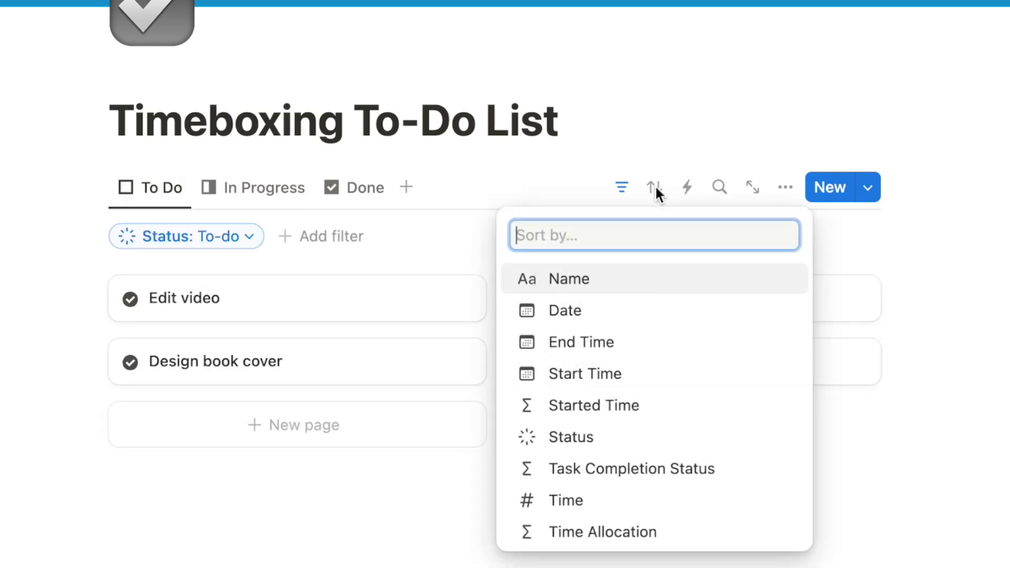
pyautogui.click(579, 315)
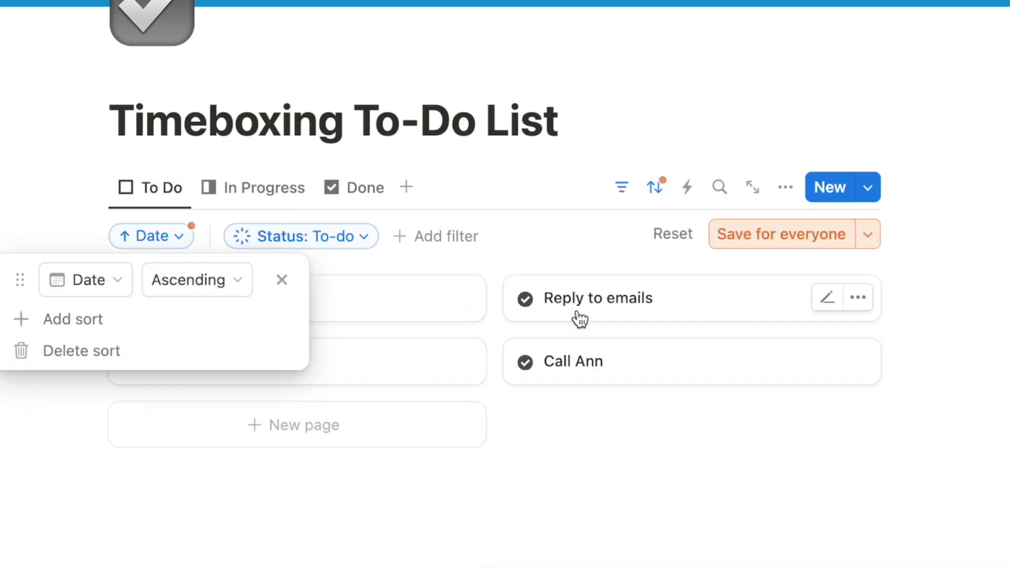
pyautogui.click(178, 283)
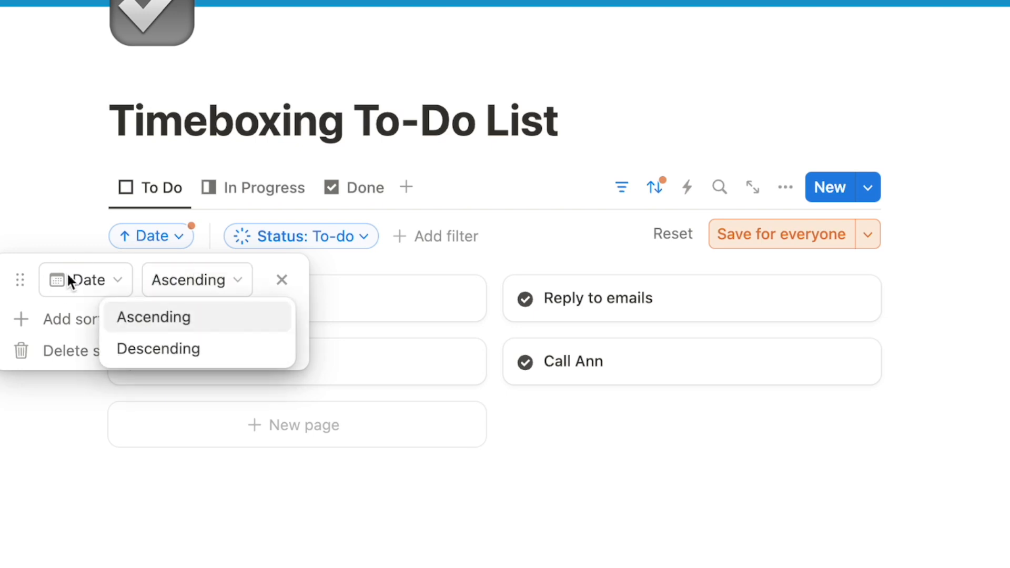
pyautogui.click(158, 319)
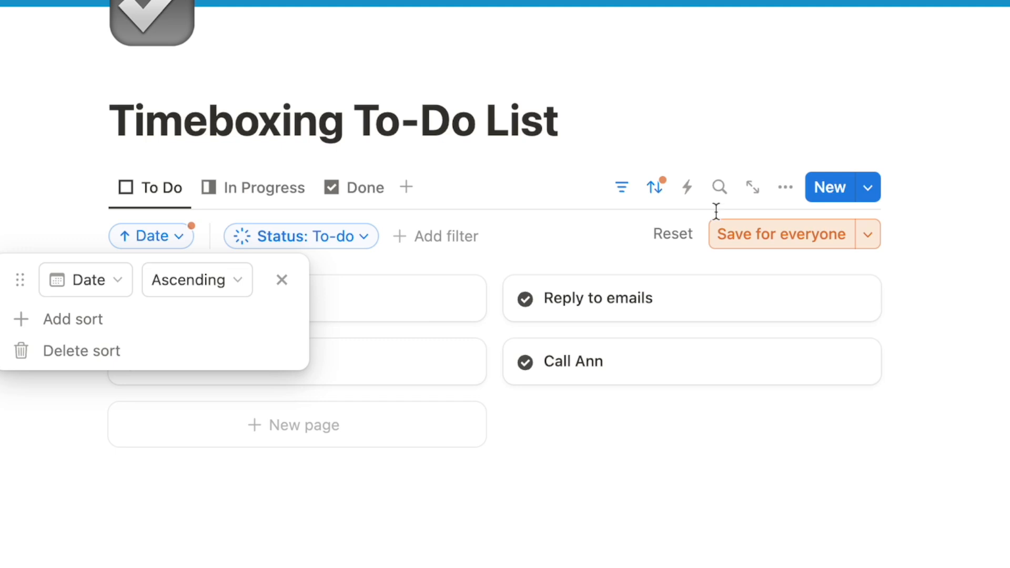
pyautogui.click(772, 232)
# Sort the Done view by Date descending and save it for everyone
pyautogui.click(349, 195)
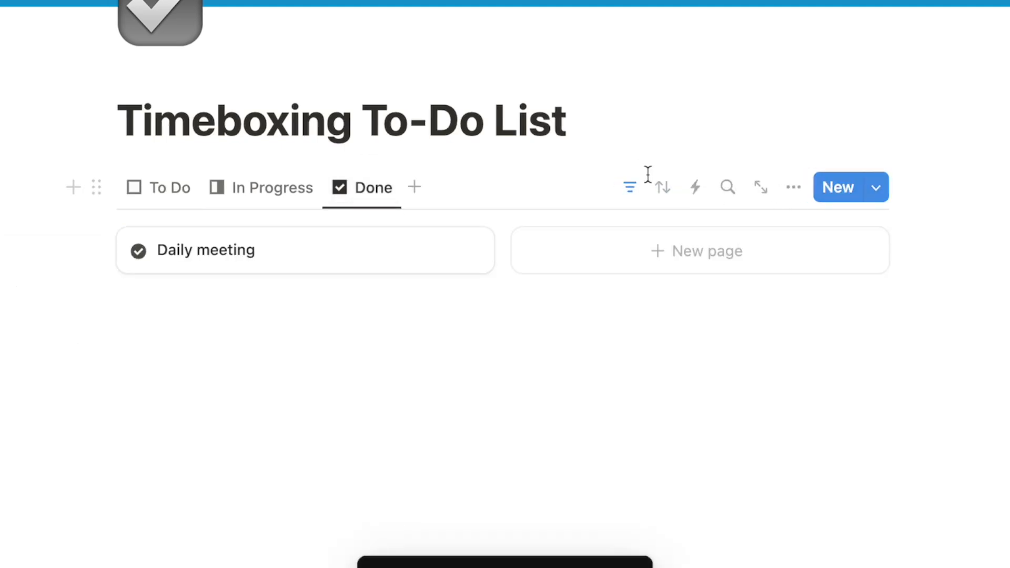
pyautogui.click(664, 190)
pyautogui.click(580, 316)
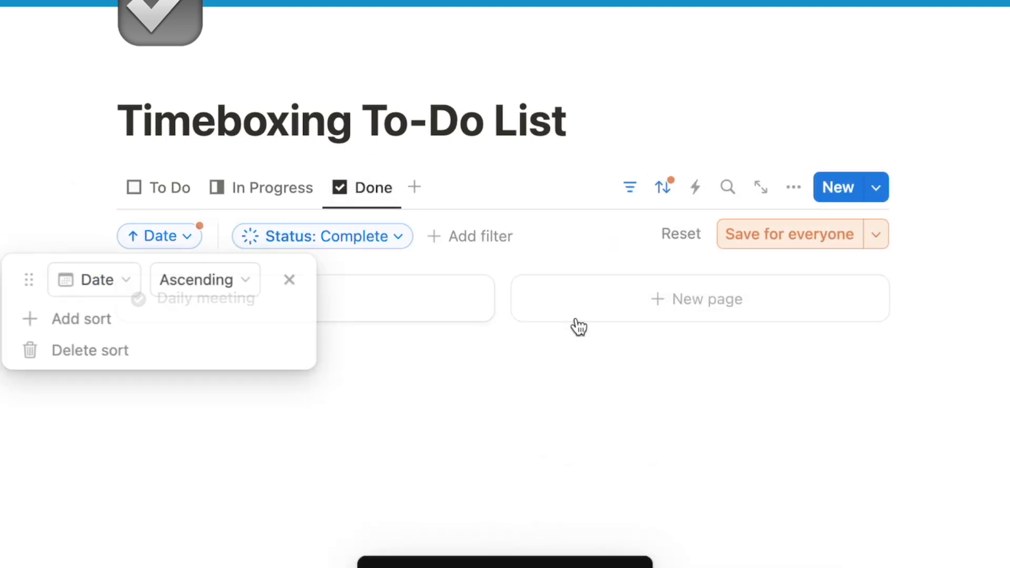
pyautogui.click(173, 284)
pyautogui.click(178, 352)
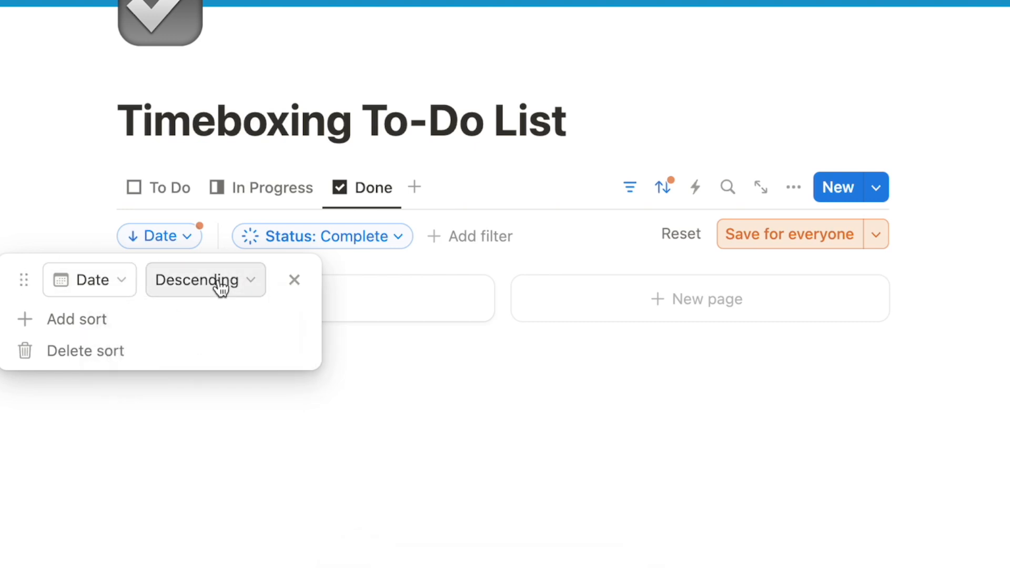
pyautogui.click(733, 232)
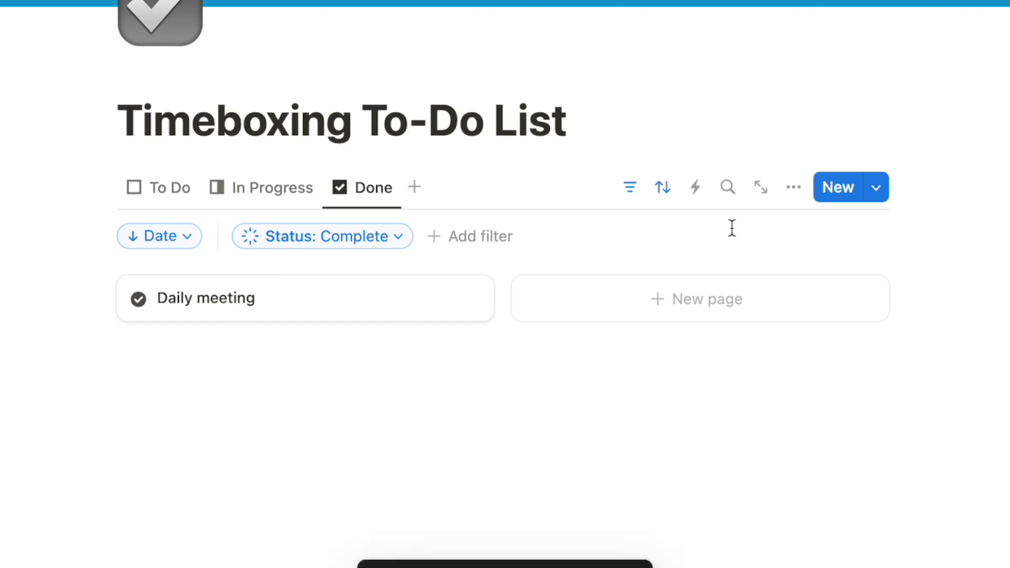
pyautogui.click(630, 187)
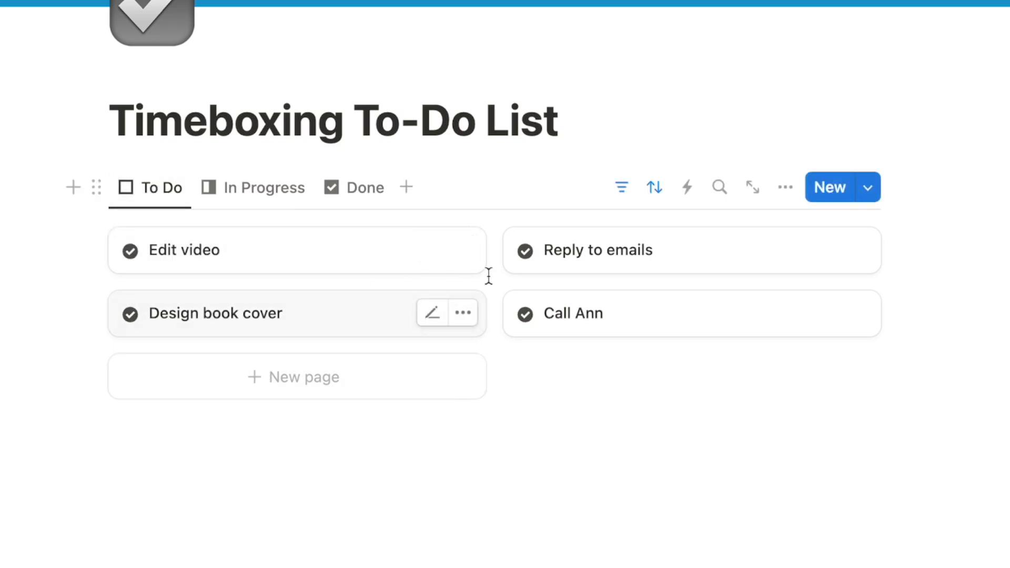
# Show Date, Start Task, Time Allocation and Status properties on the To Do gallery cards
pyautogui.click(786, 189)
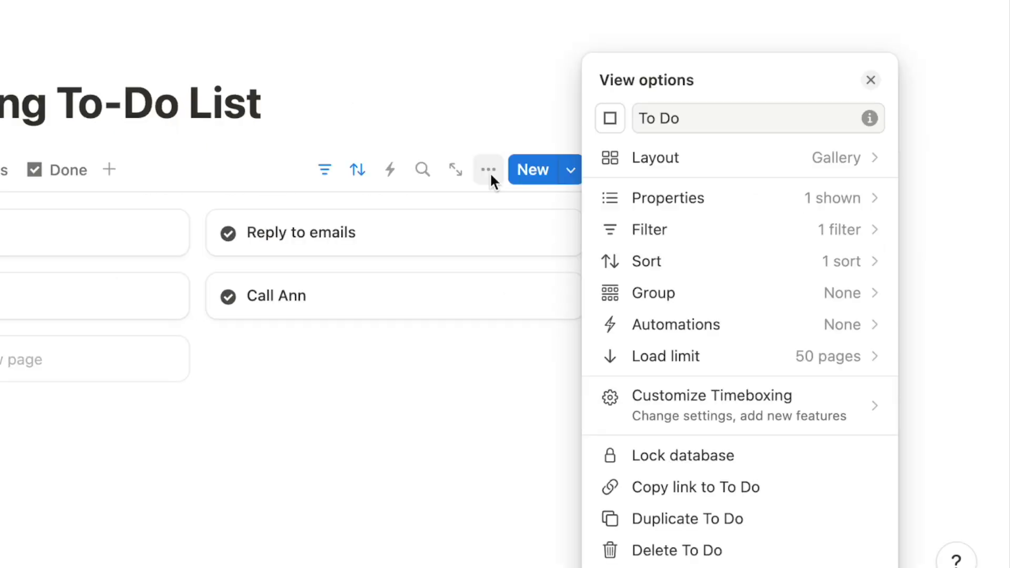
pyautogui.click(661, 198)
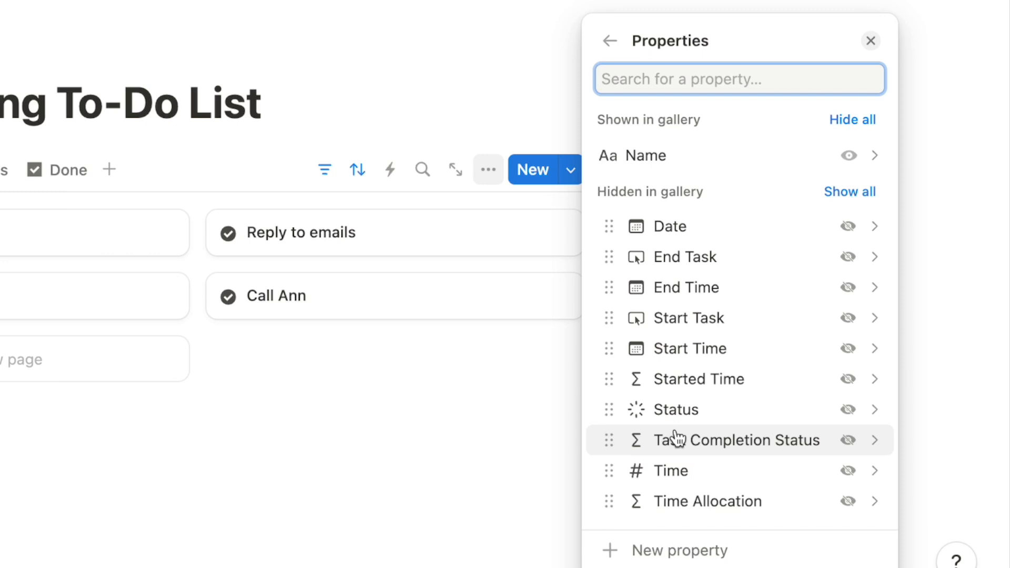
pyautogui.click(847, 226)
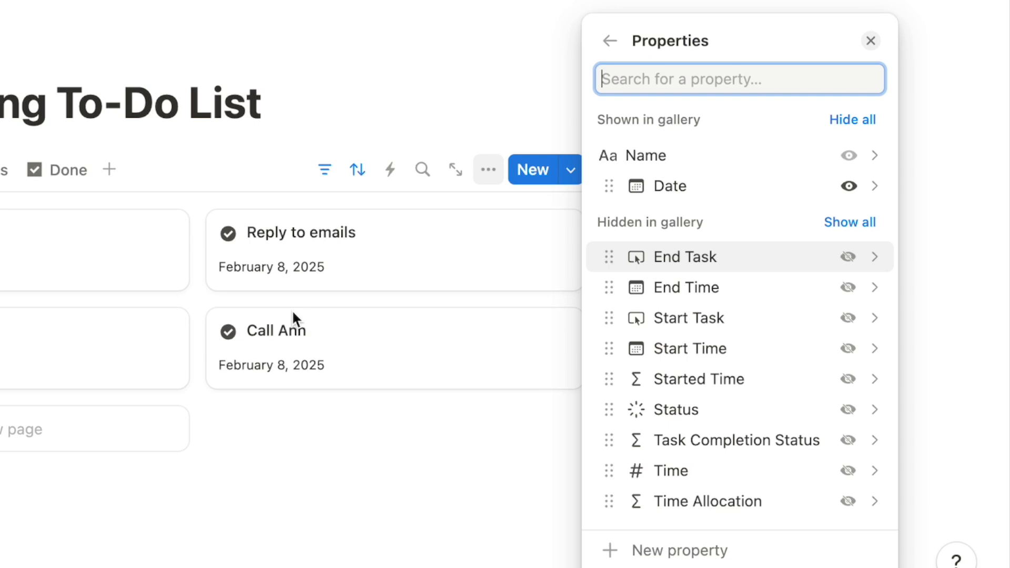
pyautogui.click(848, 318)
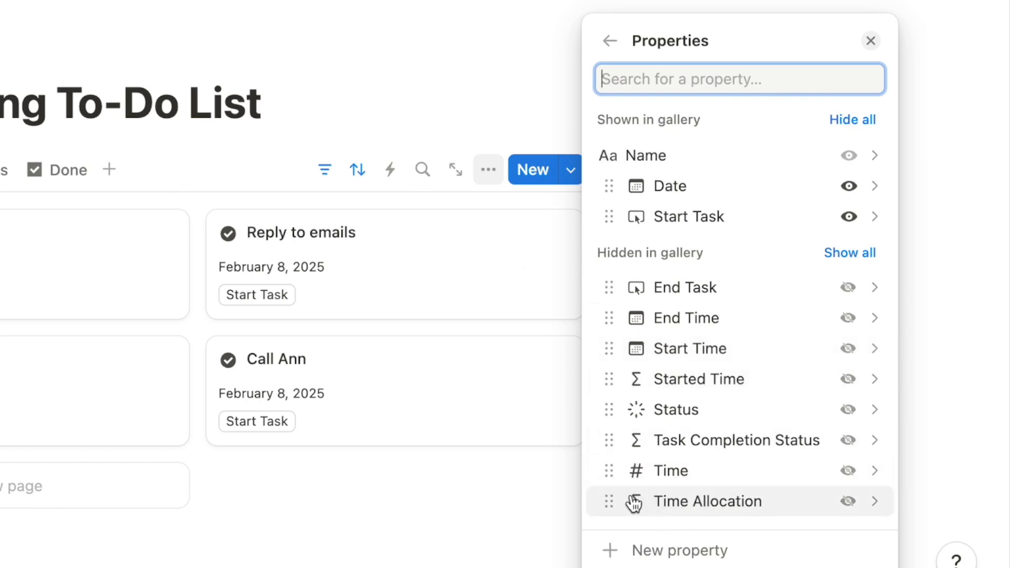
pyautogui.click(849, 504)
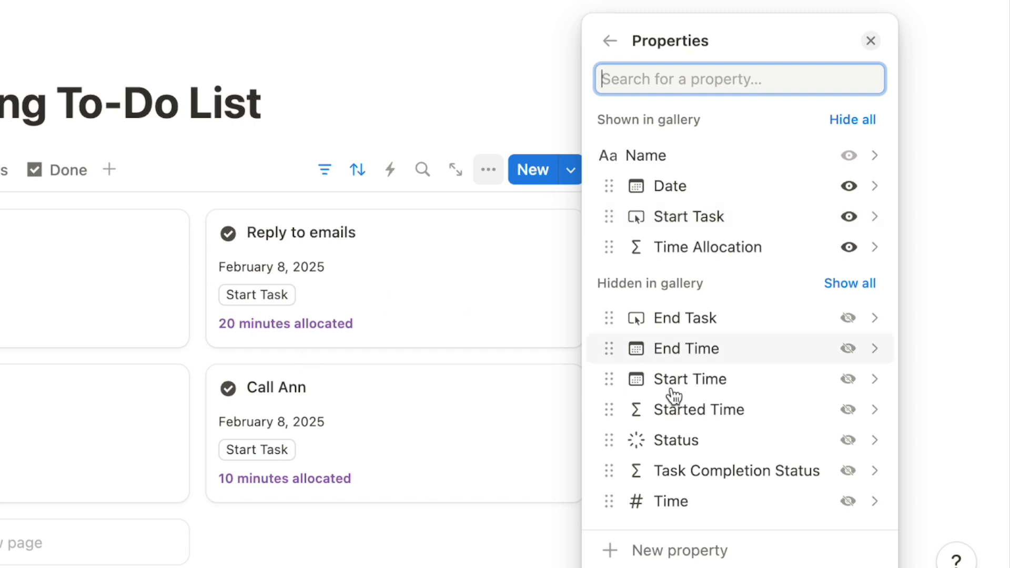
pyautogui.click(853, 446)
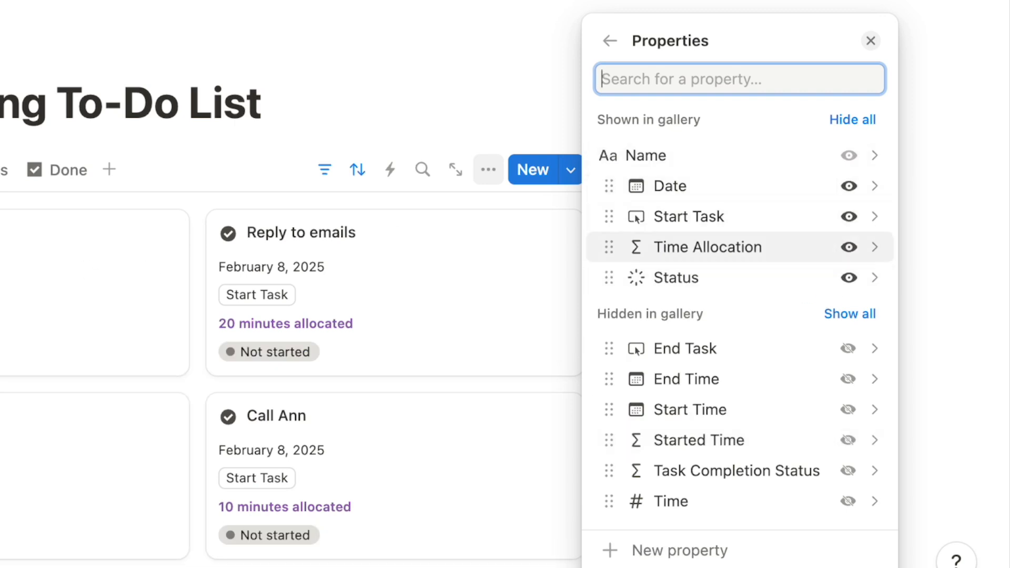
pyautogui.click(31, 352)
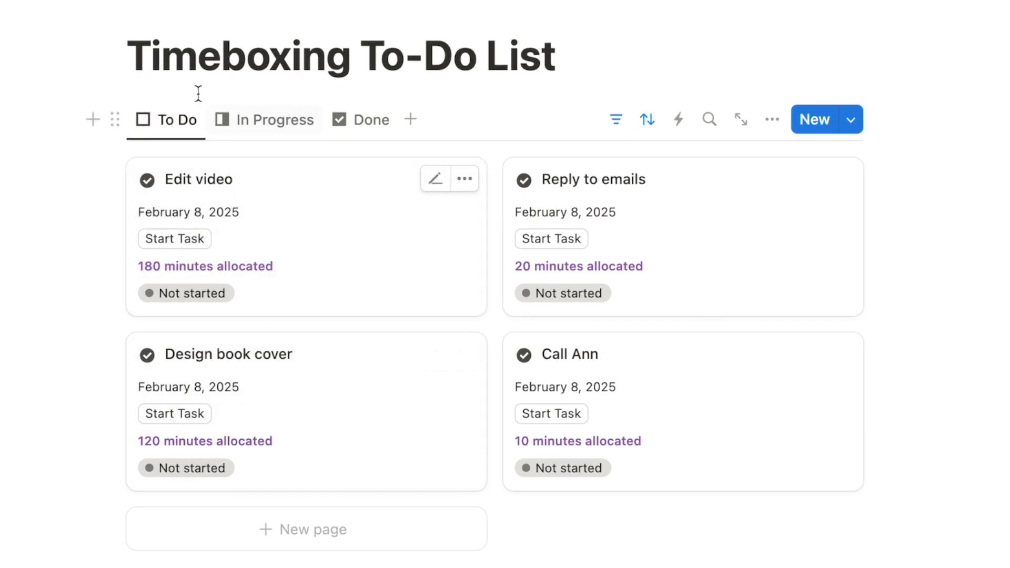
# Show Date, End Task, Status and Started Time on the In Progress cards
pyautogui.click(264, 129)
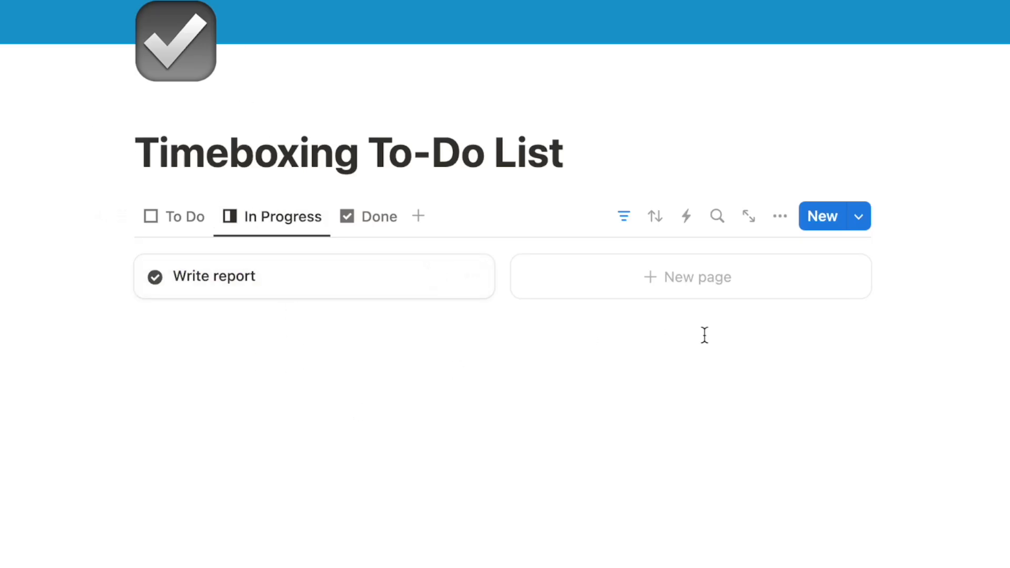
pyautogui.click(780, 217)
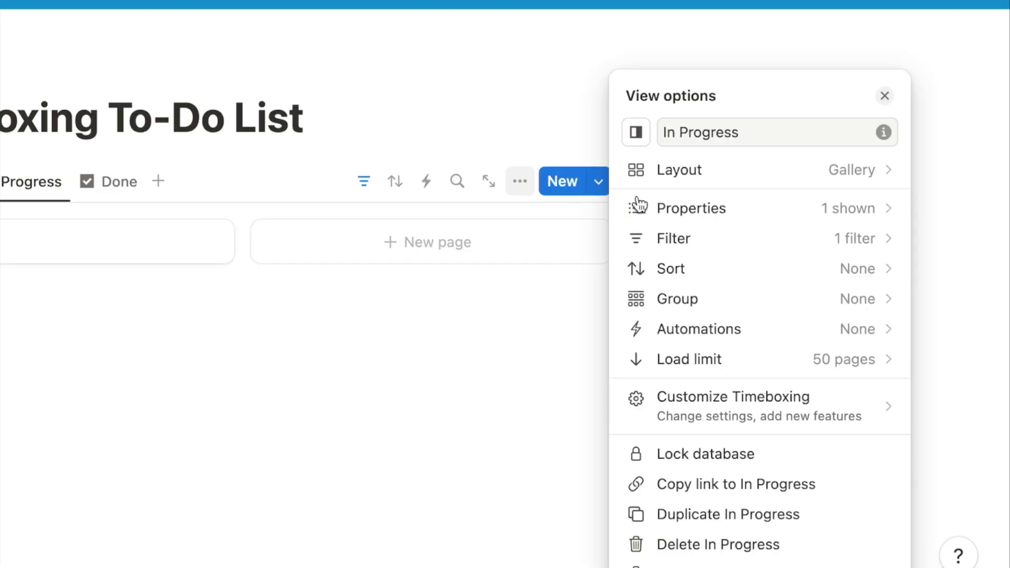
pyautogui.click(687, 211)
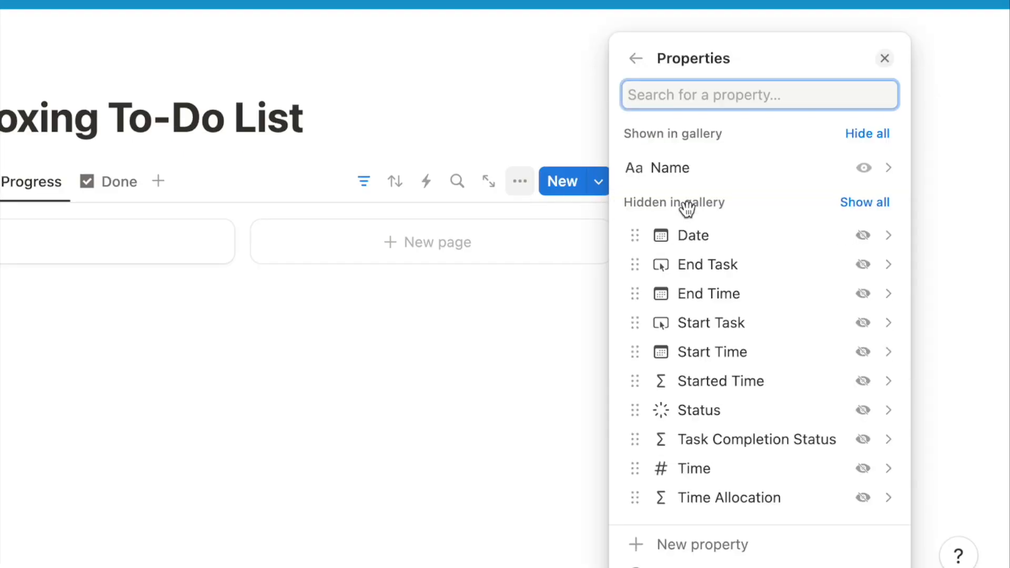
pyautogui.click(863, 236)
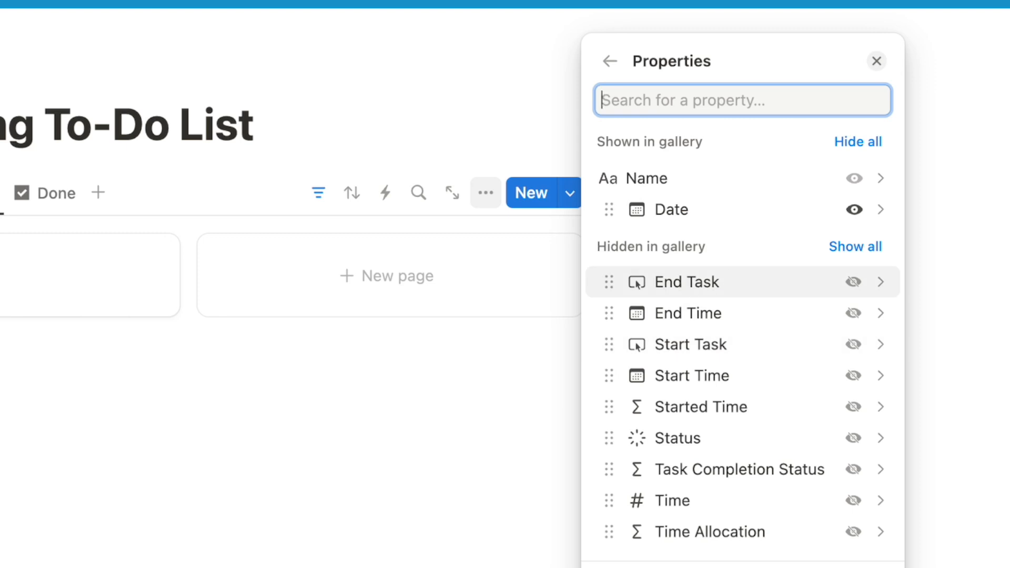
pyautogui.click(853, 282)
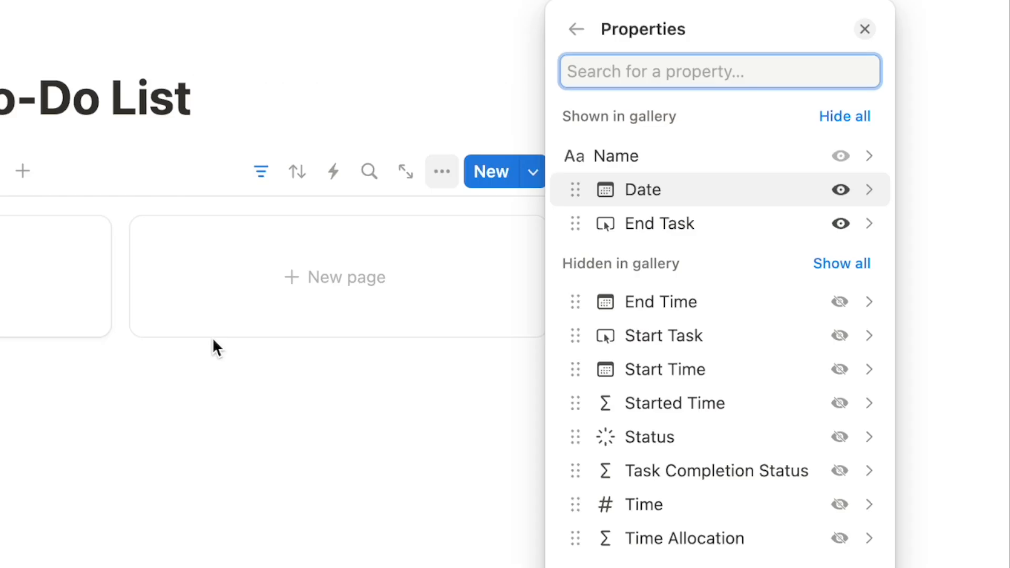
pyautogui.click(840, 437)
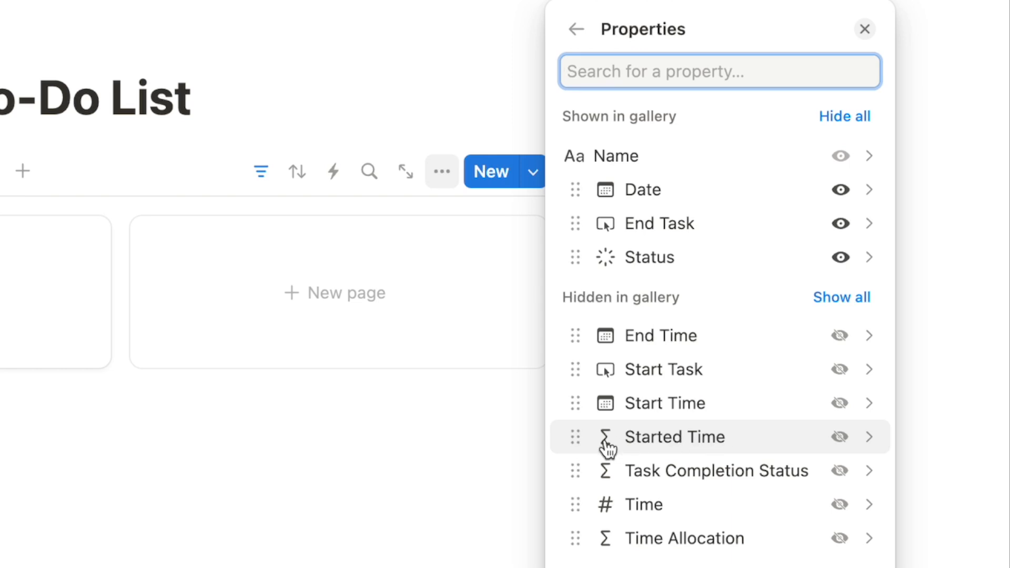
pyautogui.click(840, 437)
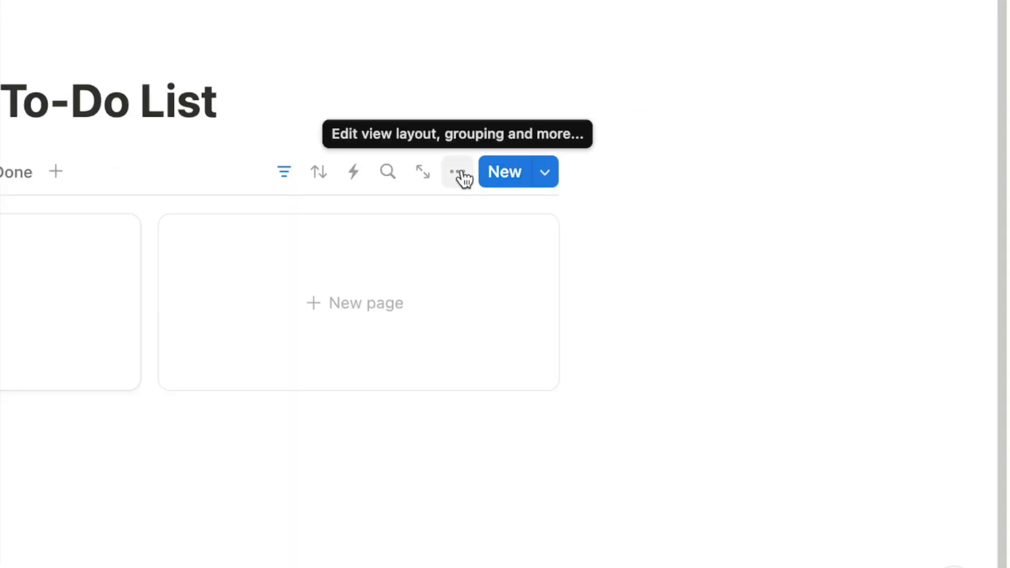
# Show Time Allocation on the In Progress cards, placed directly below Date
pyautogui.click(459, 174)
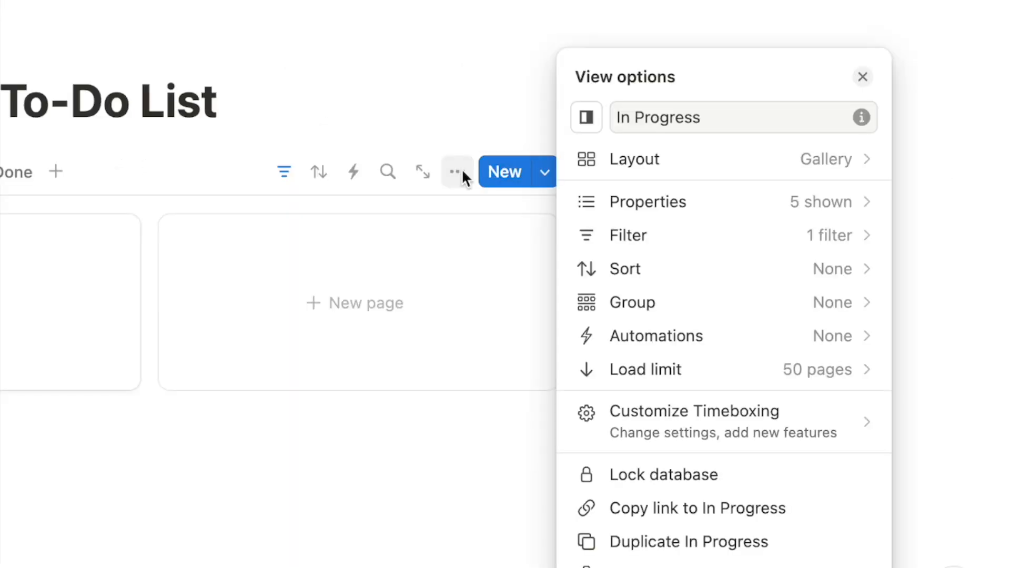
pyautogui.click(627, 206)
pyautogui.click(840, 524)
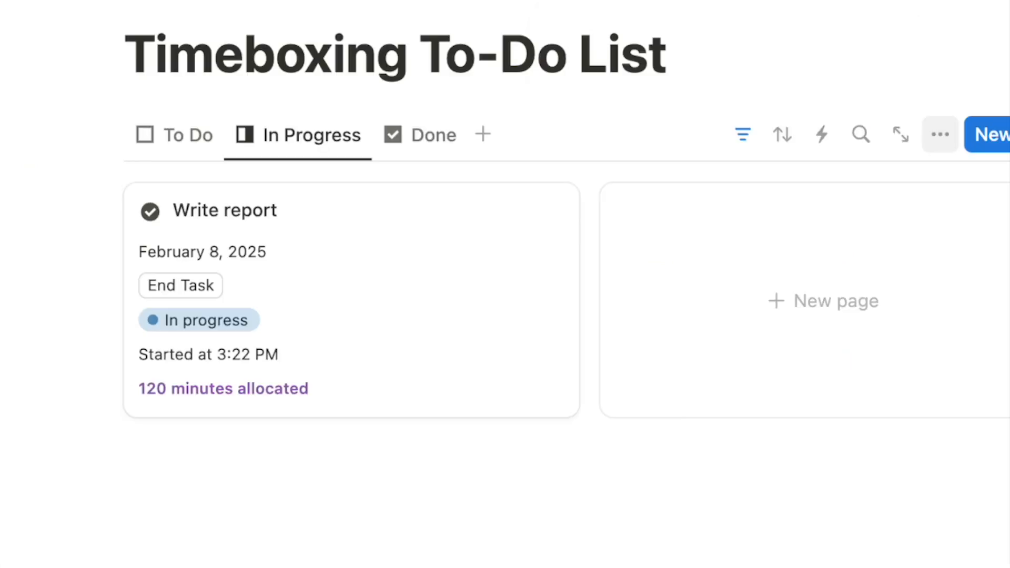
pyautogui.moveTo(684, 354); pyautogui.dragTo(683, 231)
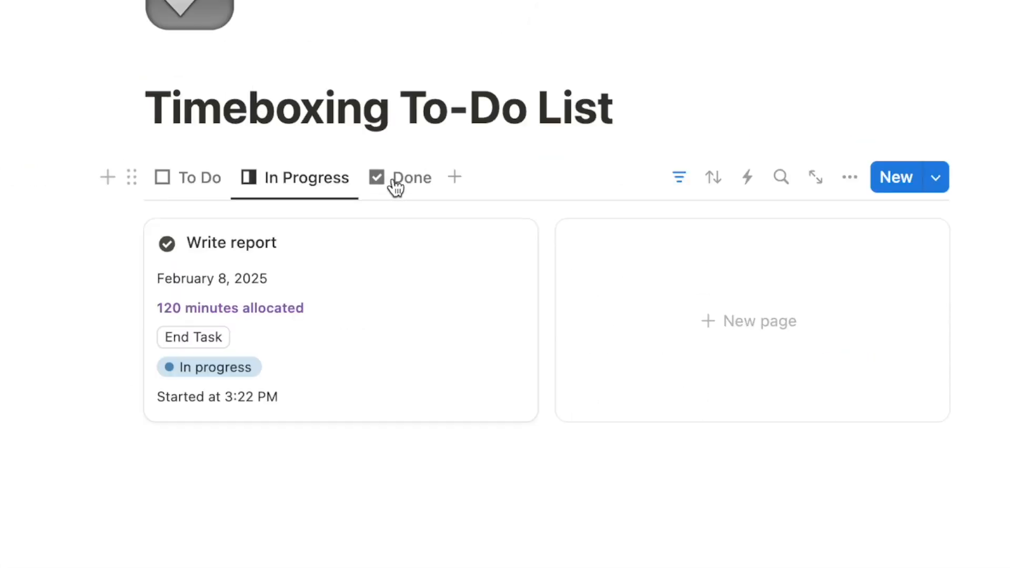
pyautogui.click(397, 182)
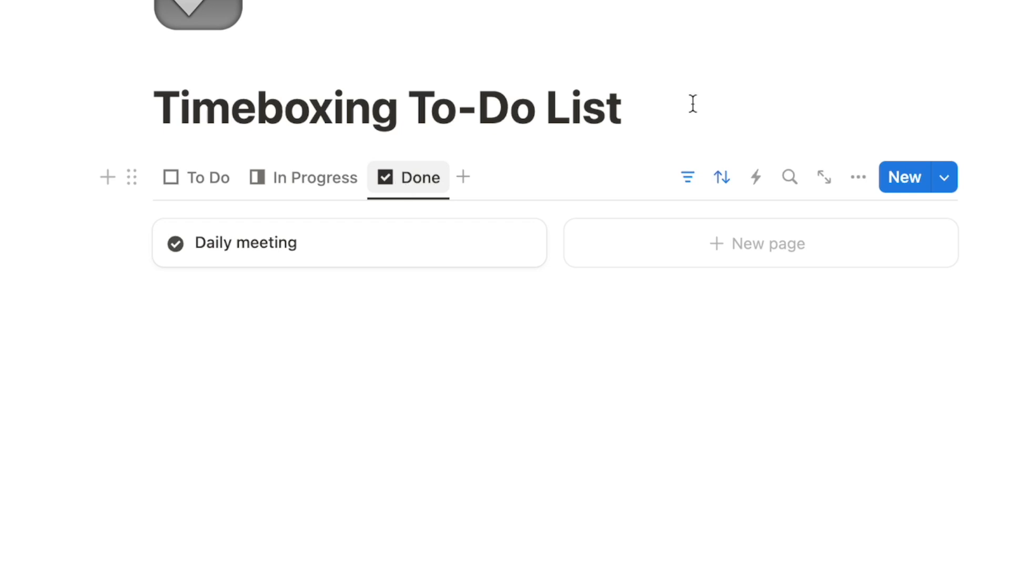
# Show Date, Time Allocation and Task Completion Status on Done cards, then return to To Do
pyautogui.click(859, 179)
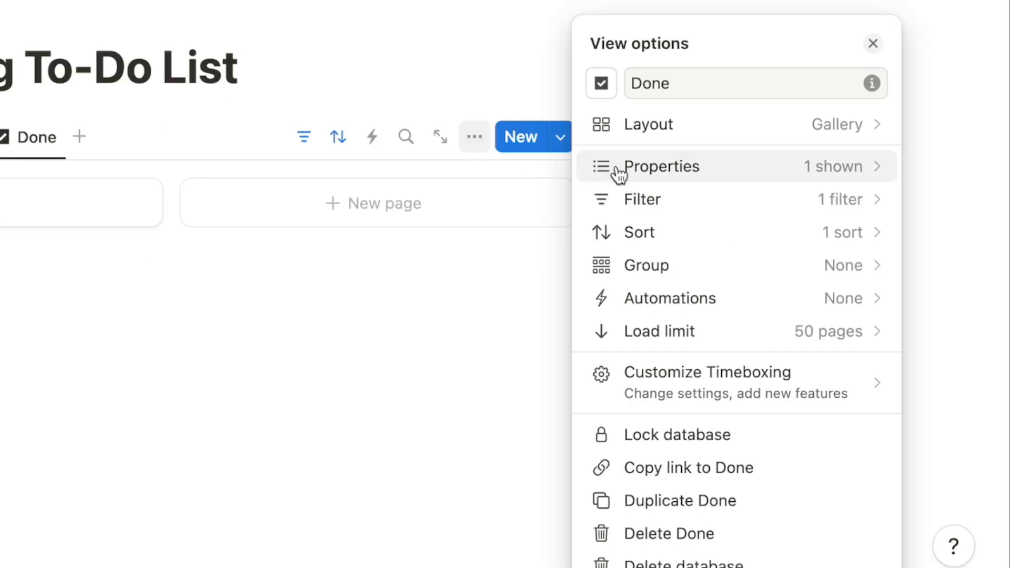
pyautogui.click(620, 170)
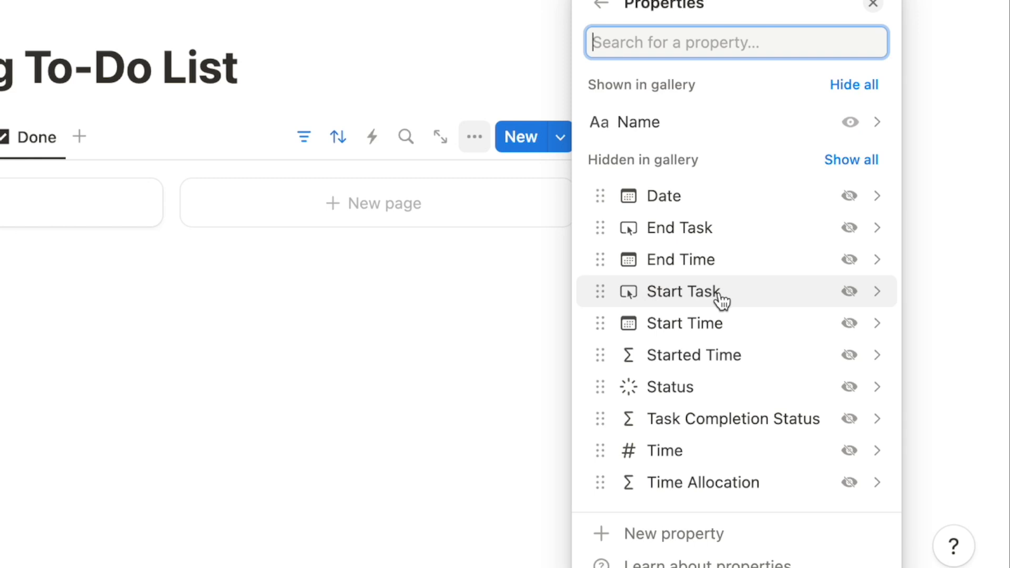
pyautogui.click(851, 196)
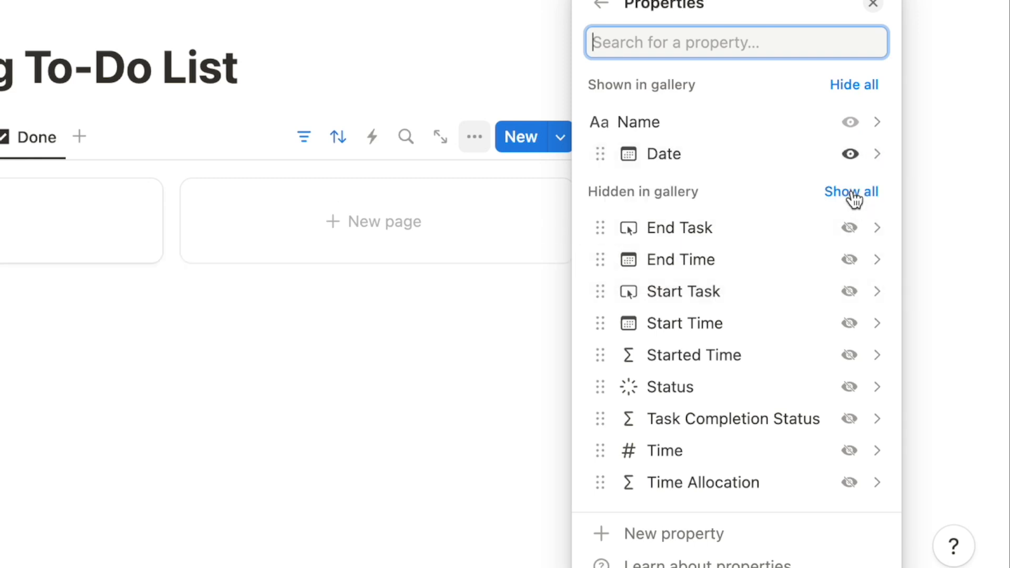
pyautogui.click(849, 485)
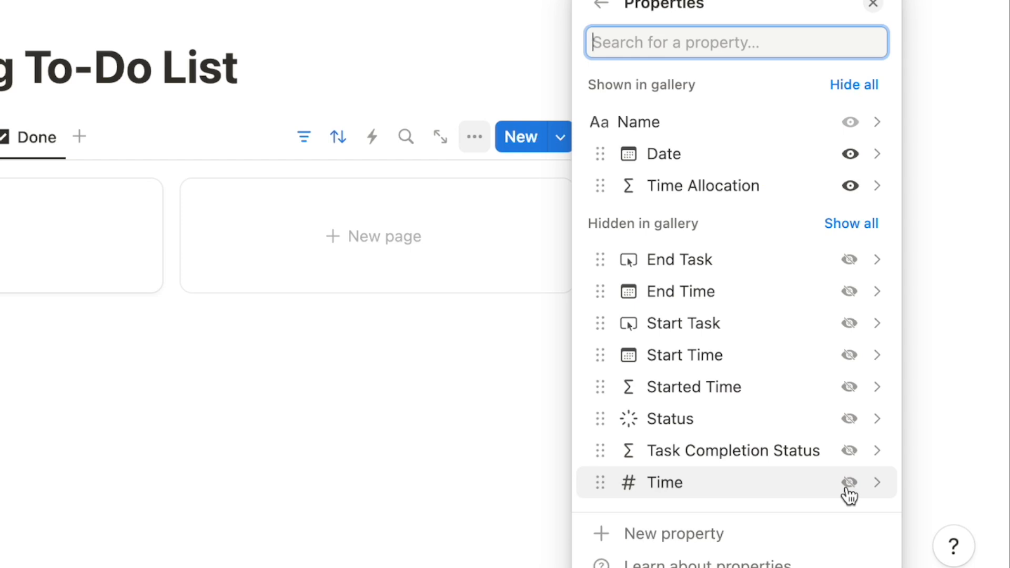
pyautogui.click(849, 452)
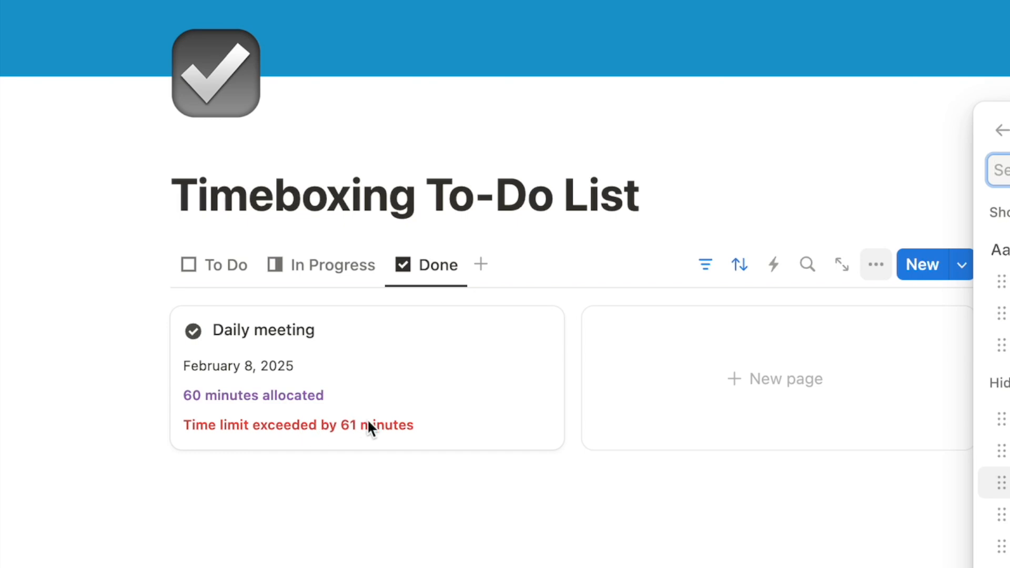
pyautogui.click(49, 420)
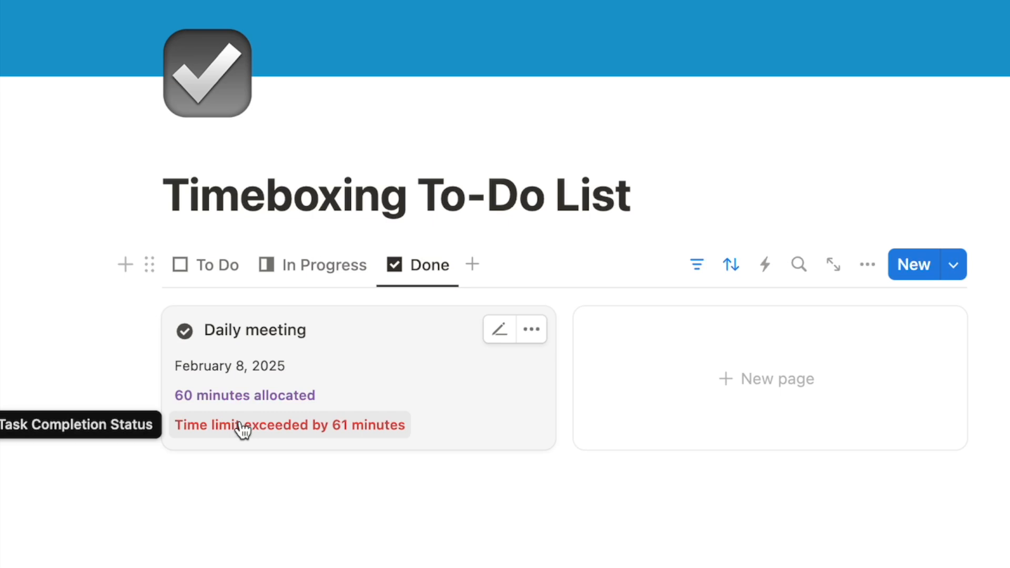
pyautogui.click(208, 261)
pyautogui.scroll(-2, 312, 516)
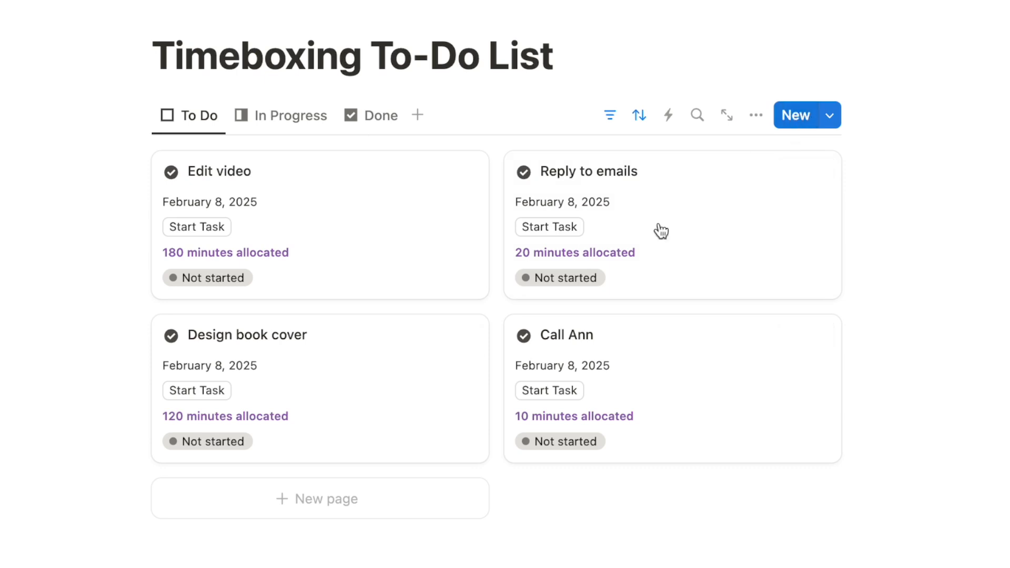
# Create a new task page and reorder Time and Status directly below Date
pyautogui.click(347, 503)
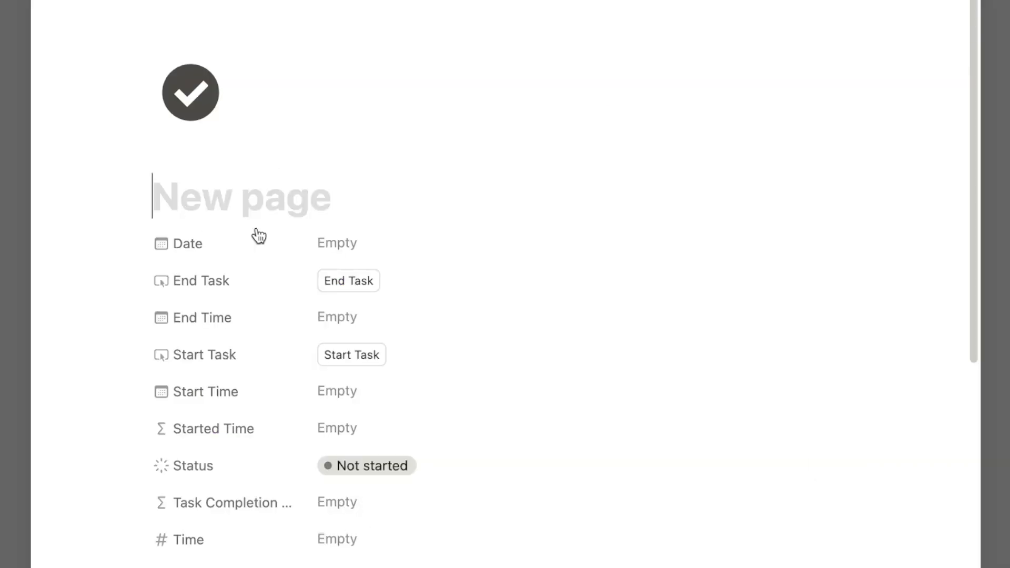
pyautogui.scroll(-1, 229, 290)
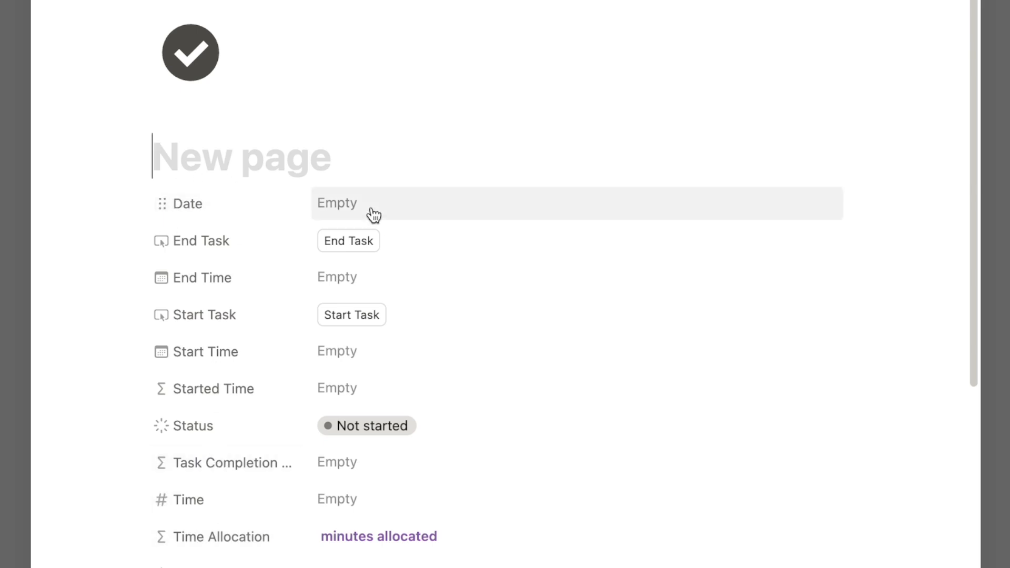
pyautogui.moveTo(165, 500); pyautogui.dragTo(184, 244)
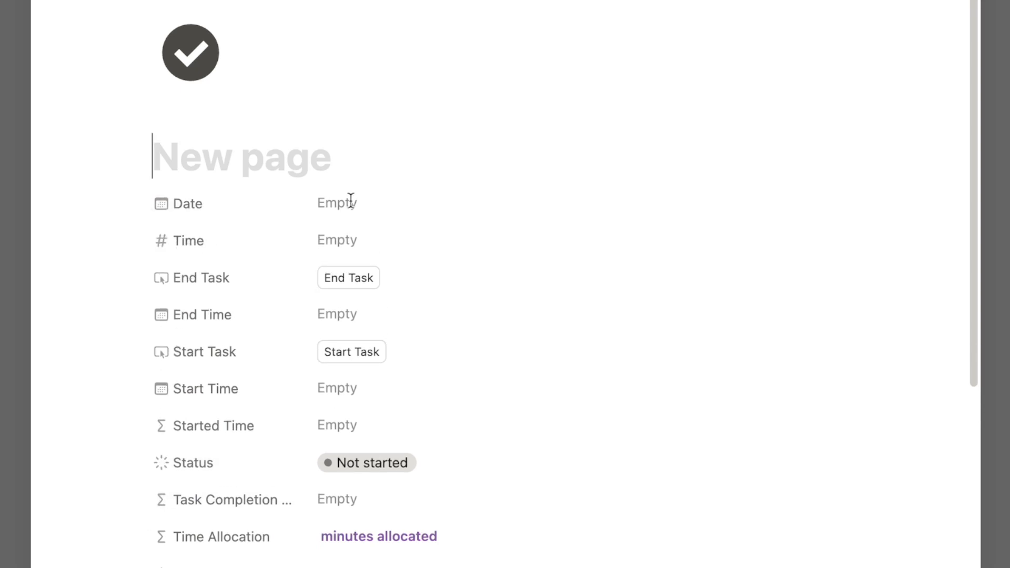
pyautogui.moveTo(165, 462); pyautogui.dragTo(177, 287)
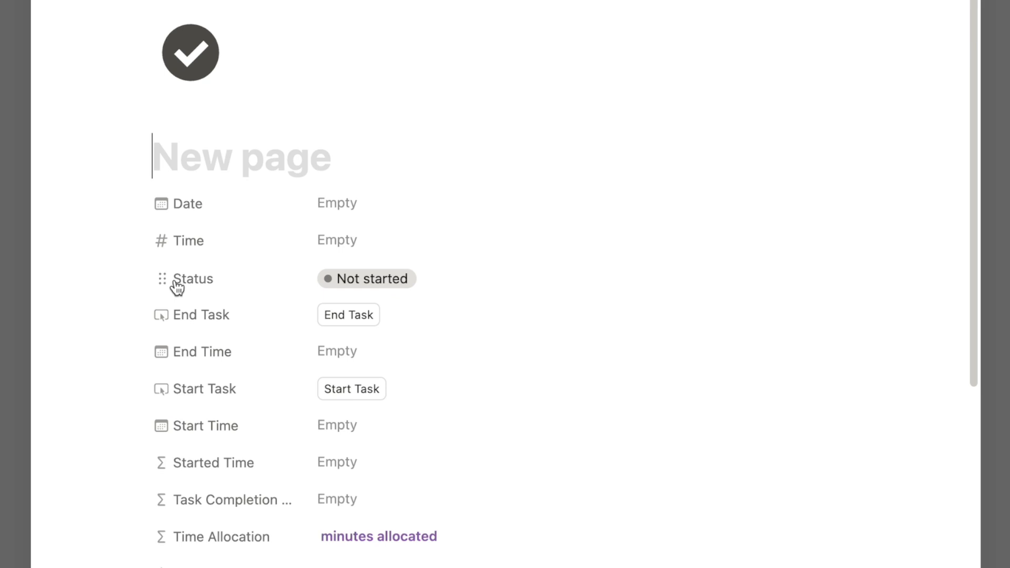
# Set Time Allocation and Task Completion Status to always hide, then close the page
pyautogui.click(160, 541)
pyautogui.moveTo(267, 416)
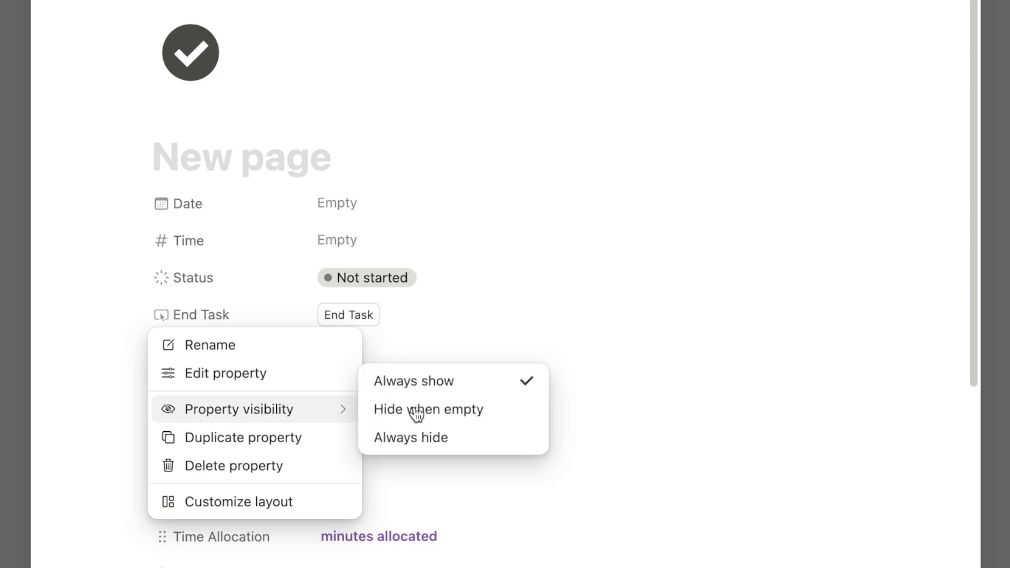
pyautogui.click(443, 441)
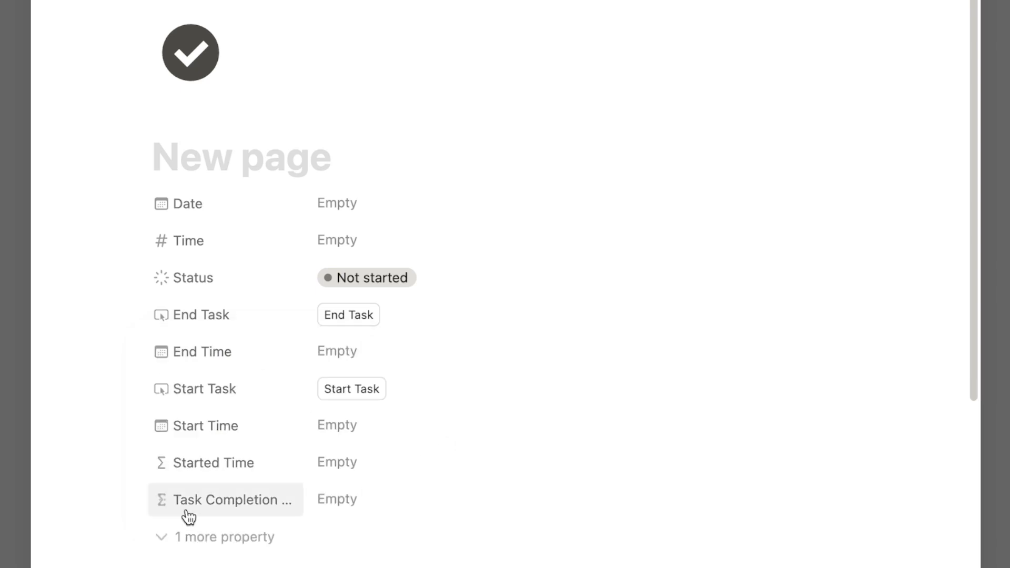
pyautogui.click(159, 500)
pyautogui.moveTo(241, 374)
pyautogui.click(430, 400)
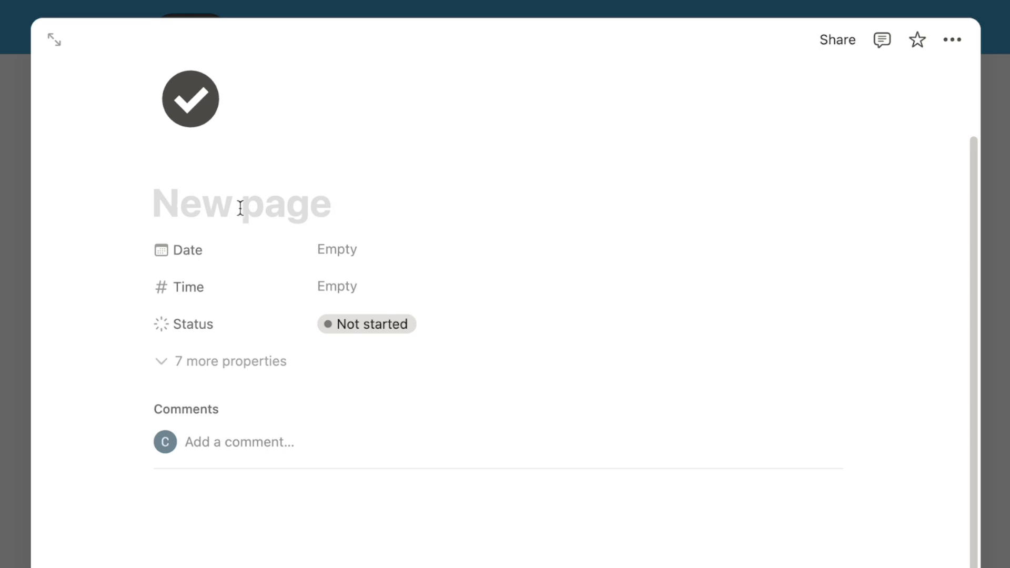
pyautogui.click(218, 378)
pyautogui.press('Escape')
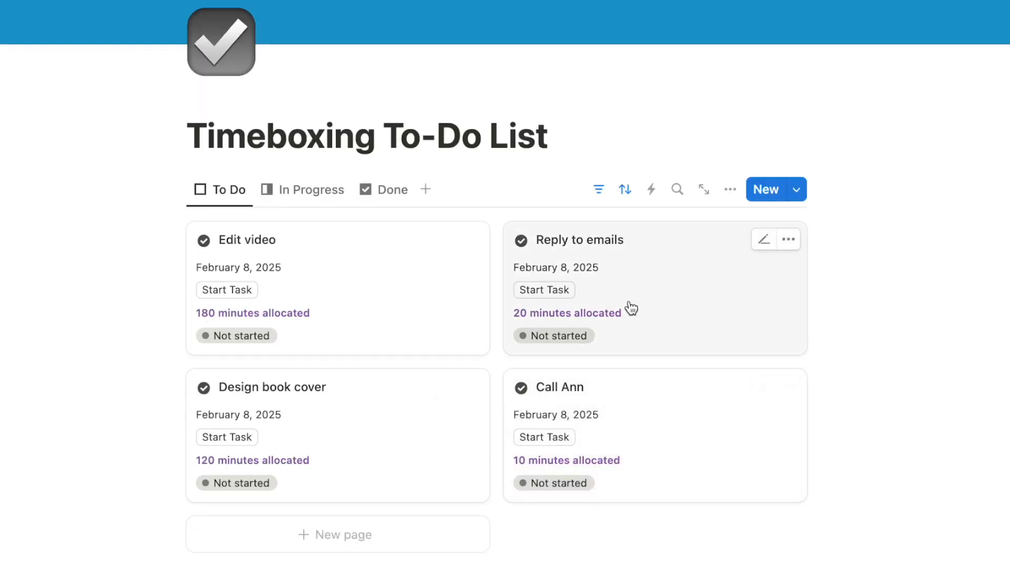
# Start the Reply to emails task, then end Write report in In Progress so it moves to Done
pyautogui.click(555, 293)
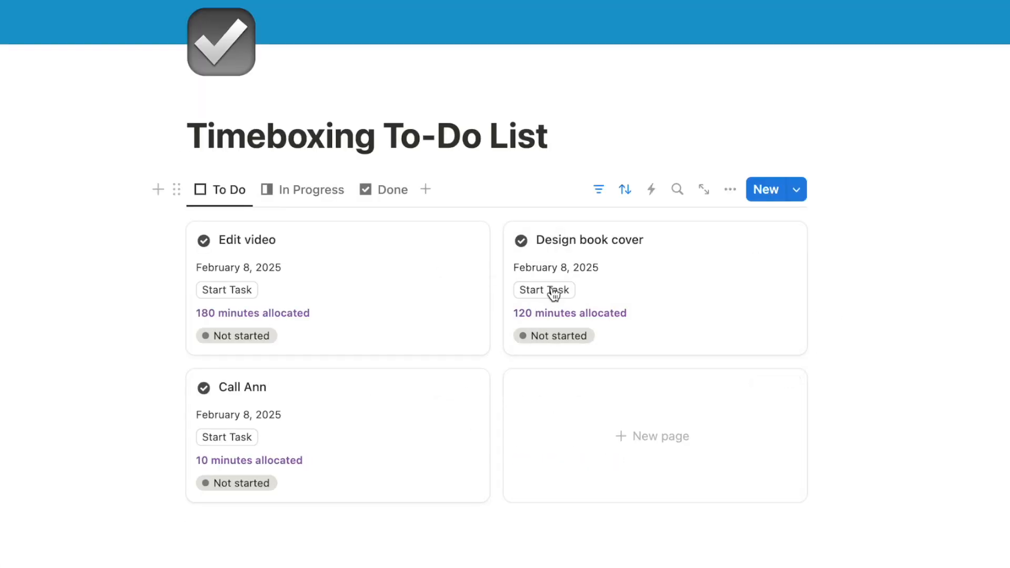
pyautogui.click(308, 191)
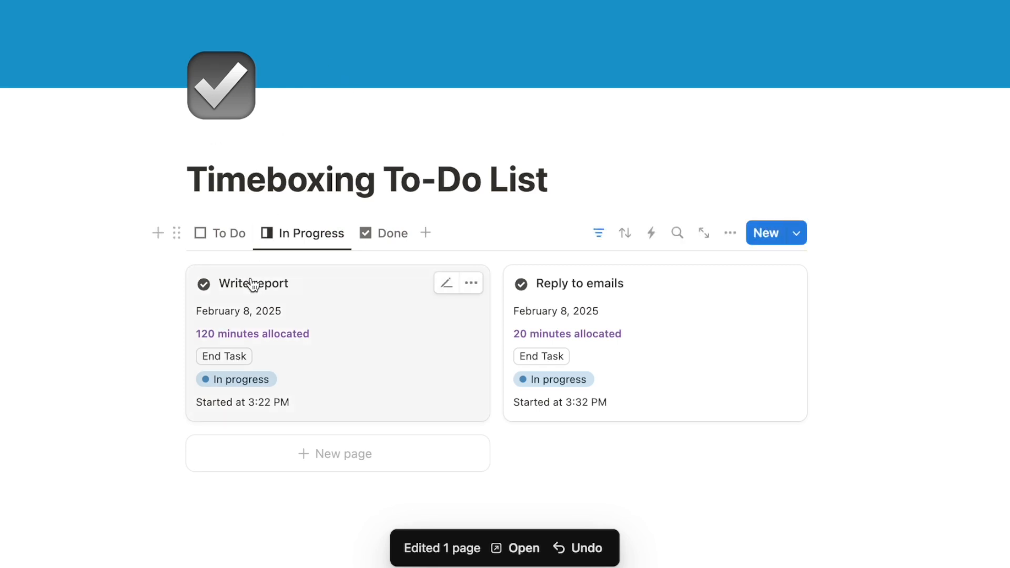
pyautogui.click(235, 361)
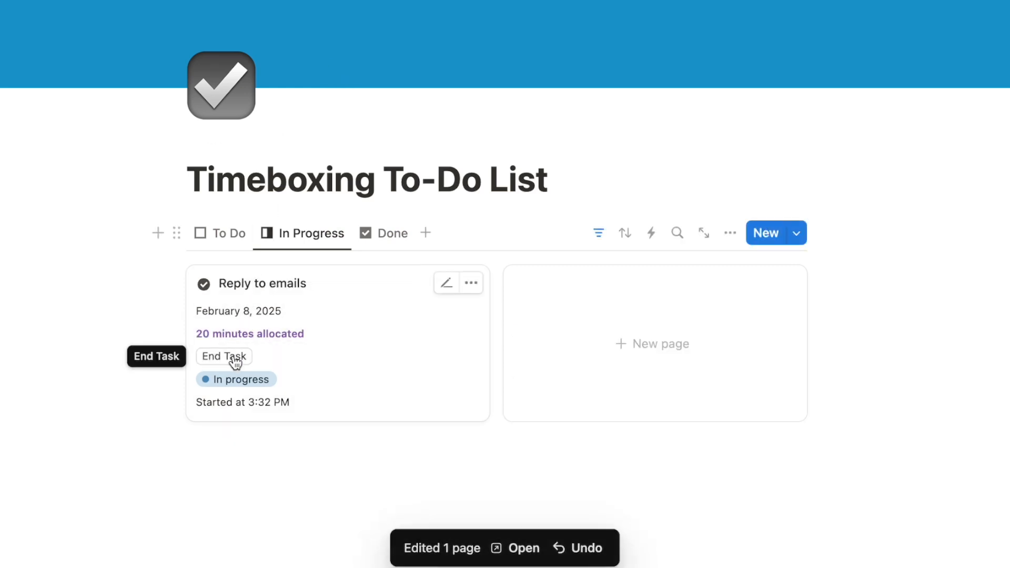
pyautogui.click(393, 235)
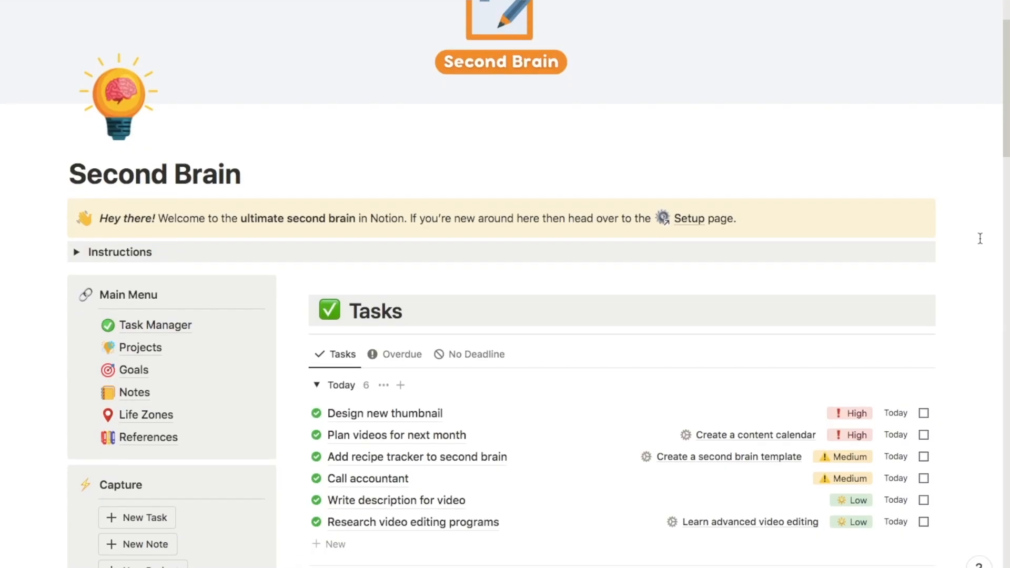
pyautogui.scroll(-5, 981, 238)
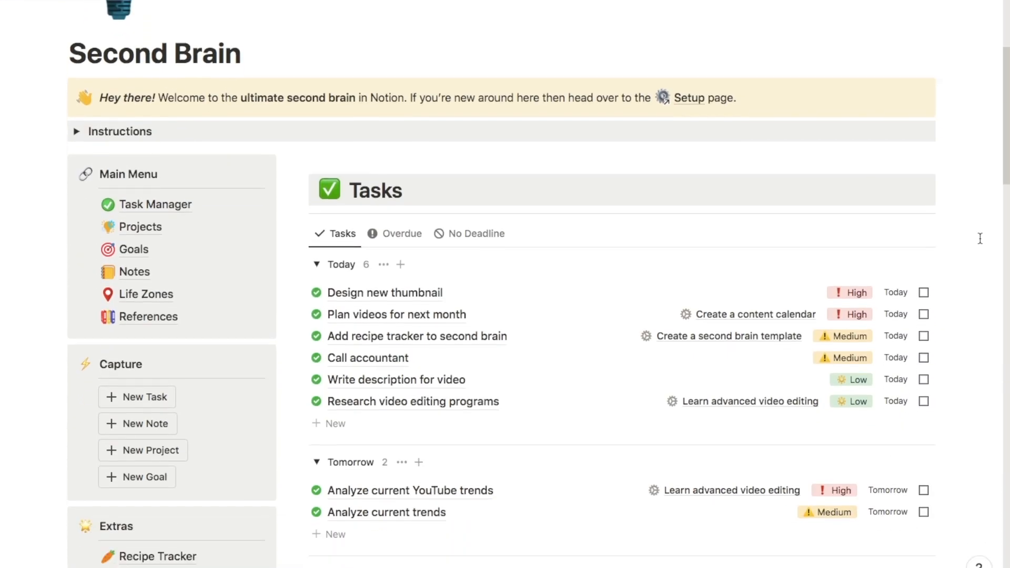
pyautogui.scroll(-5, 980, 238)
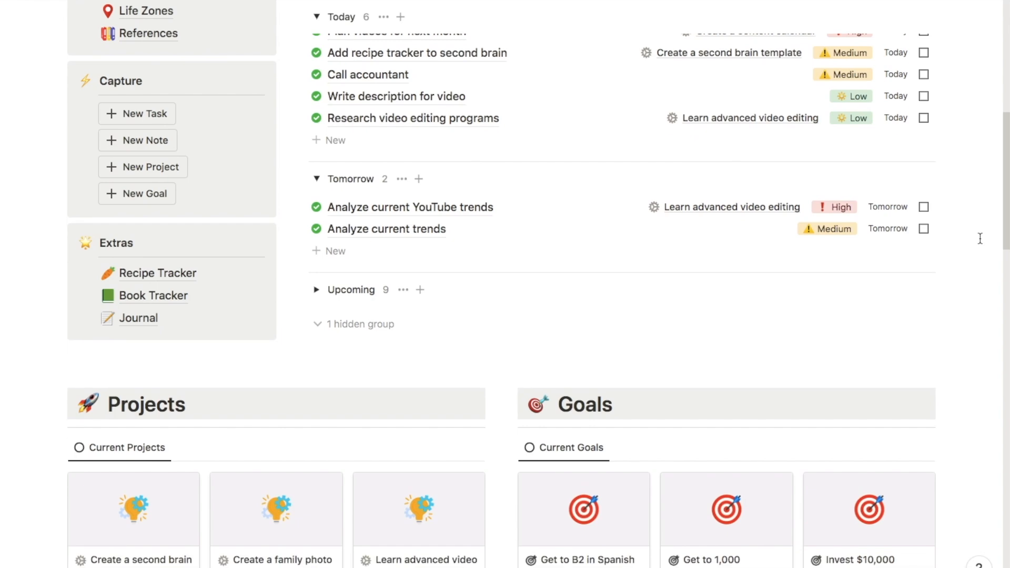
pyautogui.scroll(-6, 980, 238)
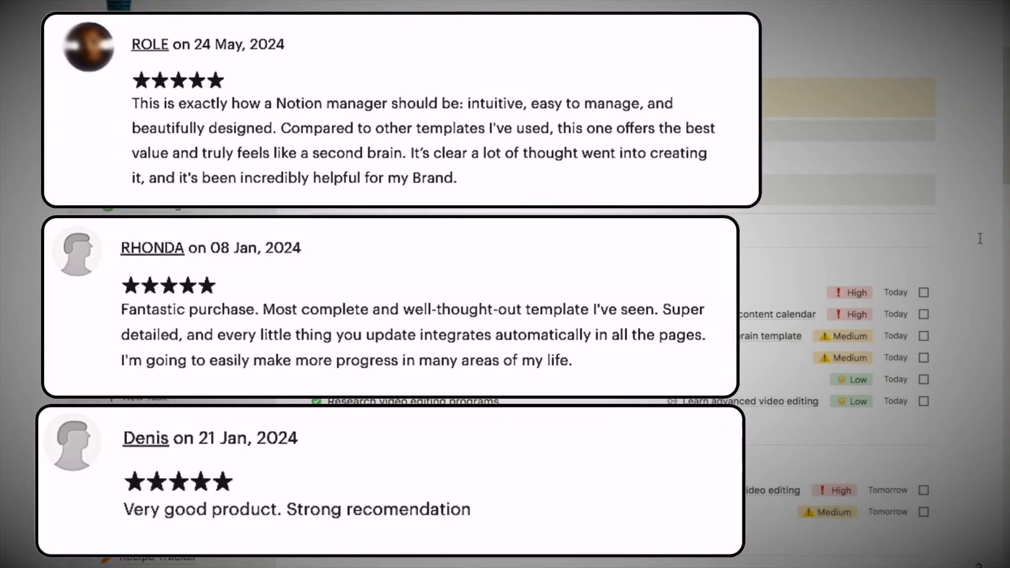
pyautogui.scroll(-5, 980, 239)
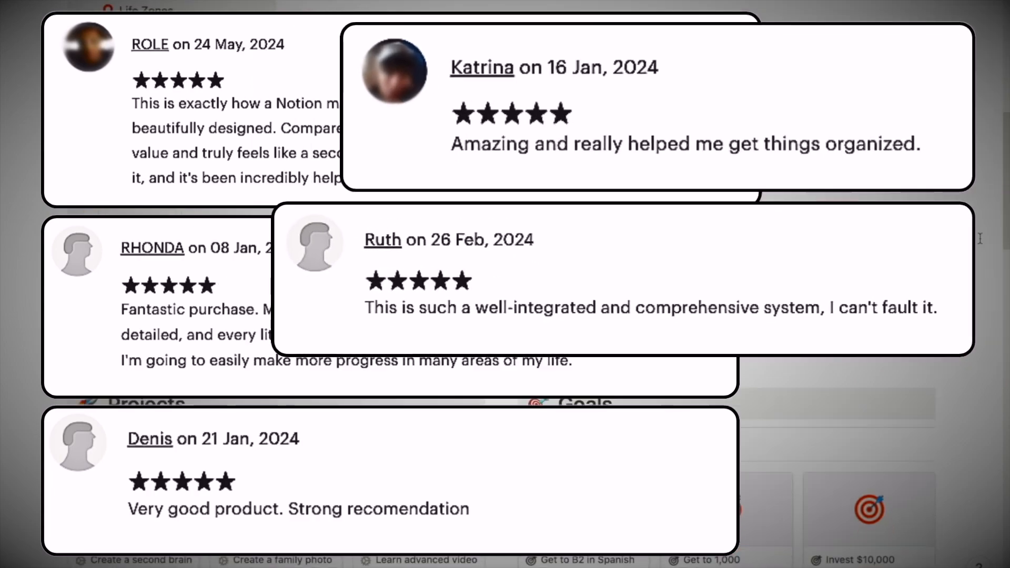